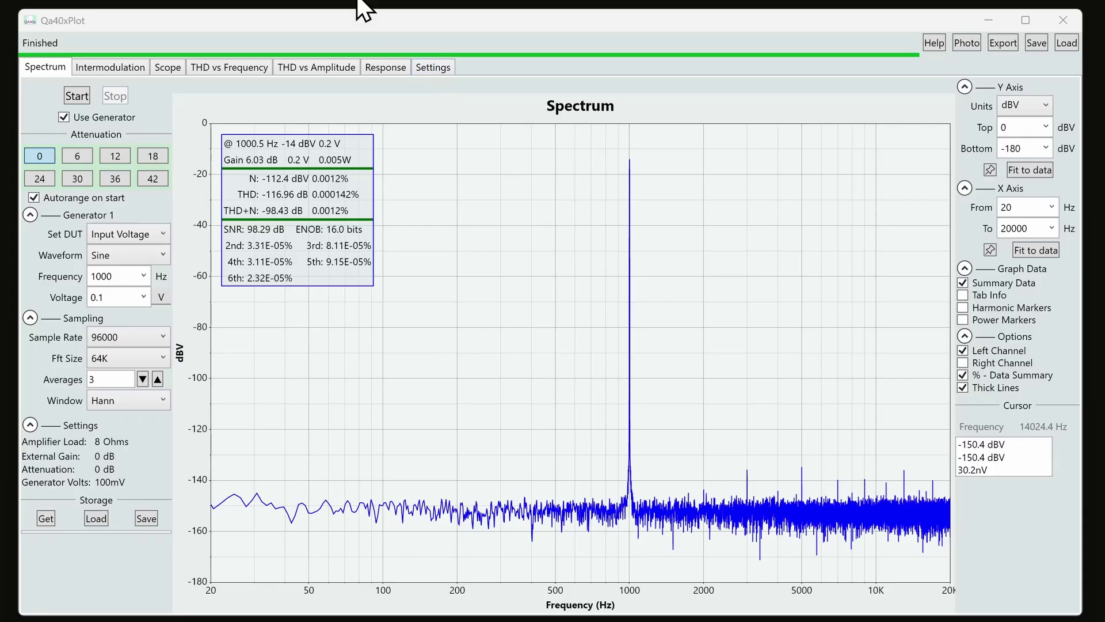
Look through the Intermodulation, Scope, THD vs Frequency, THD vs Amplitude and Response test pages, returning to Intermodulation
left_click(126, 66)
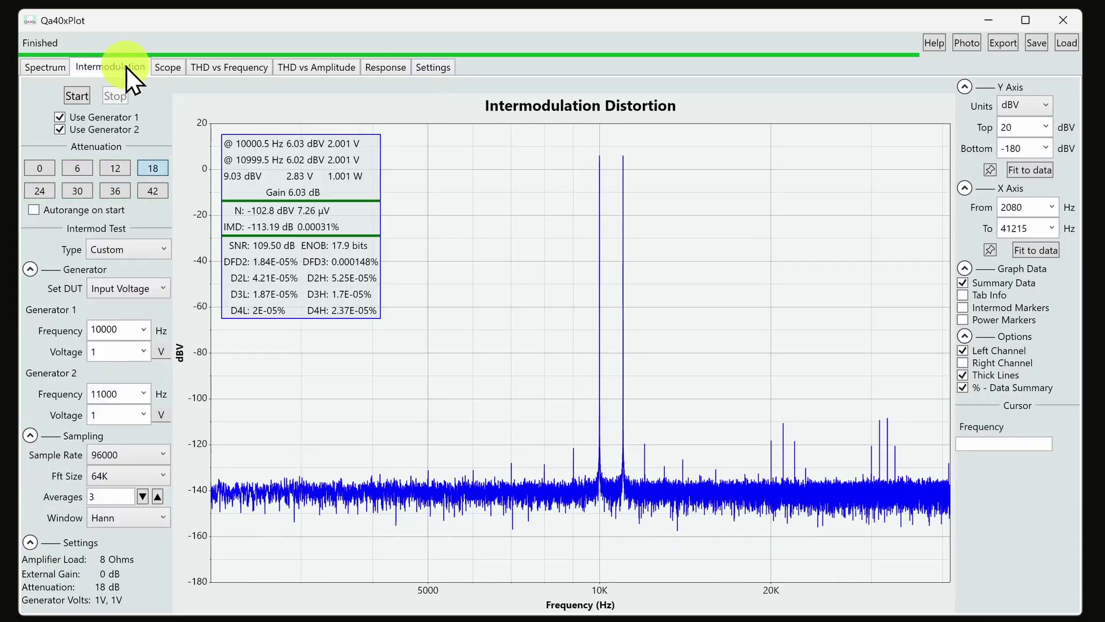
left_click(165, 66)
left_click(225, 68)
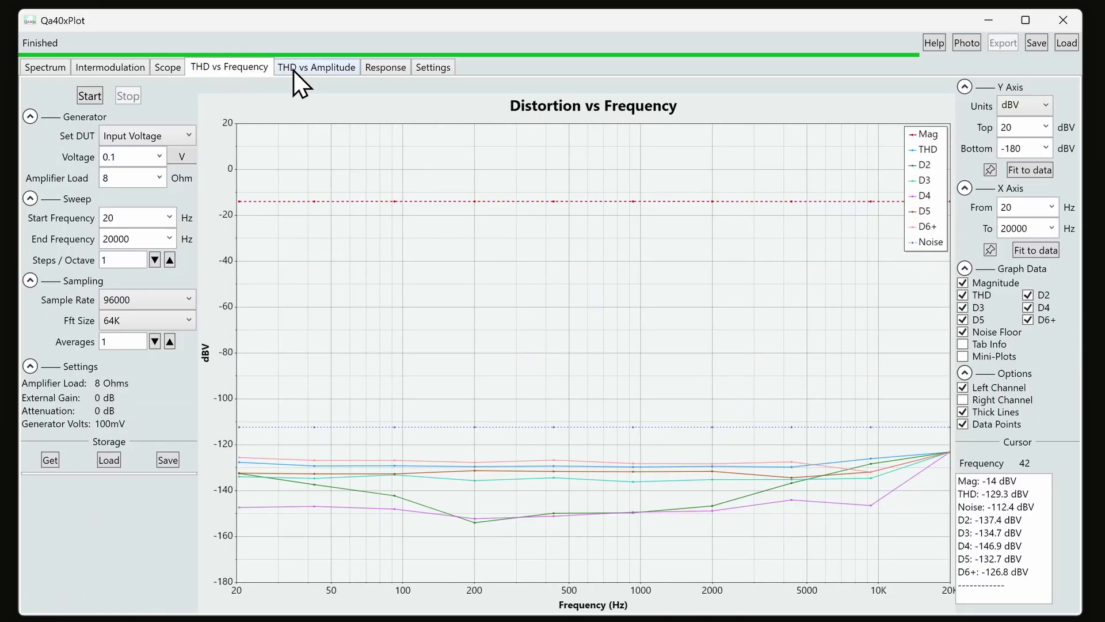
left_click(316, 67)
left_click(386, 68)
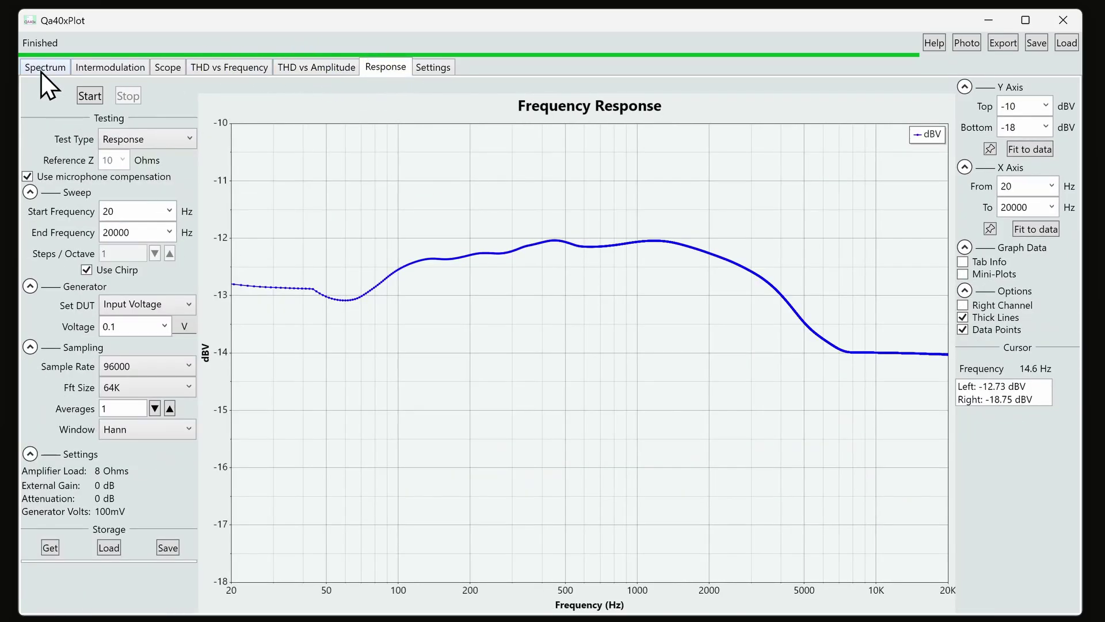
left_click(110, 67)
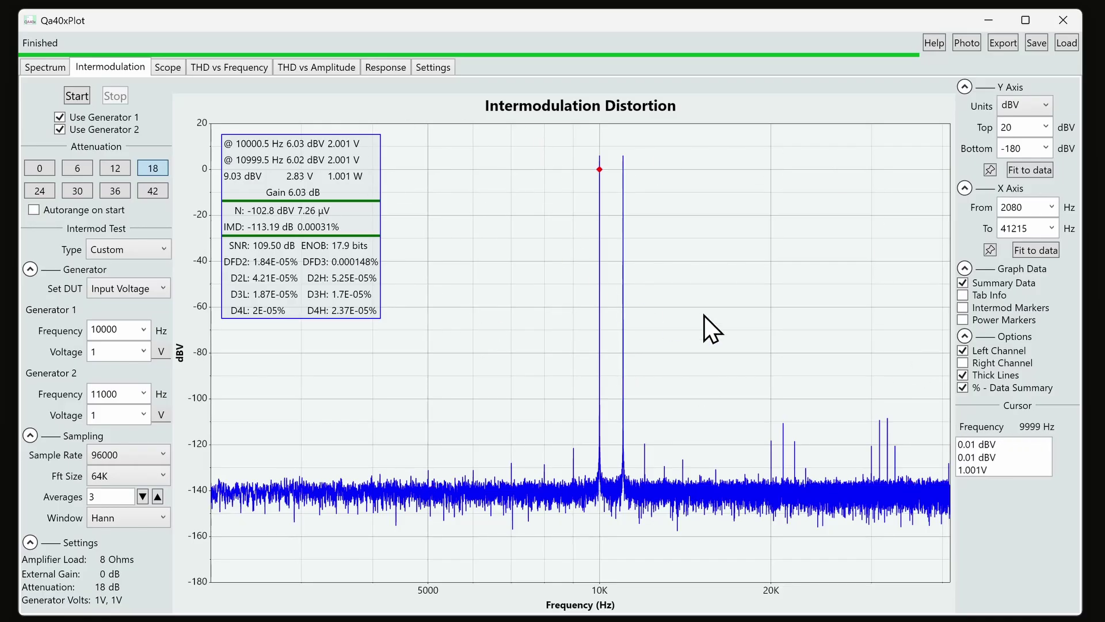
Open the Scope test and show the right channel's trace alone, pinning the cursor on it, before switching to the left channel alone
left_click(168, 68)
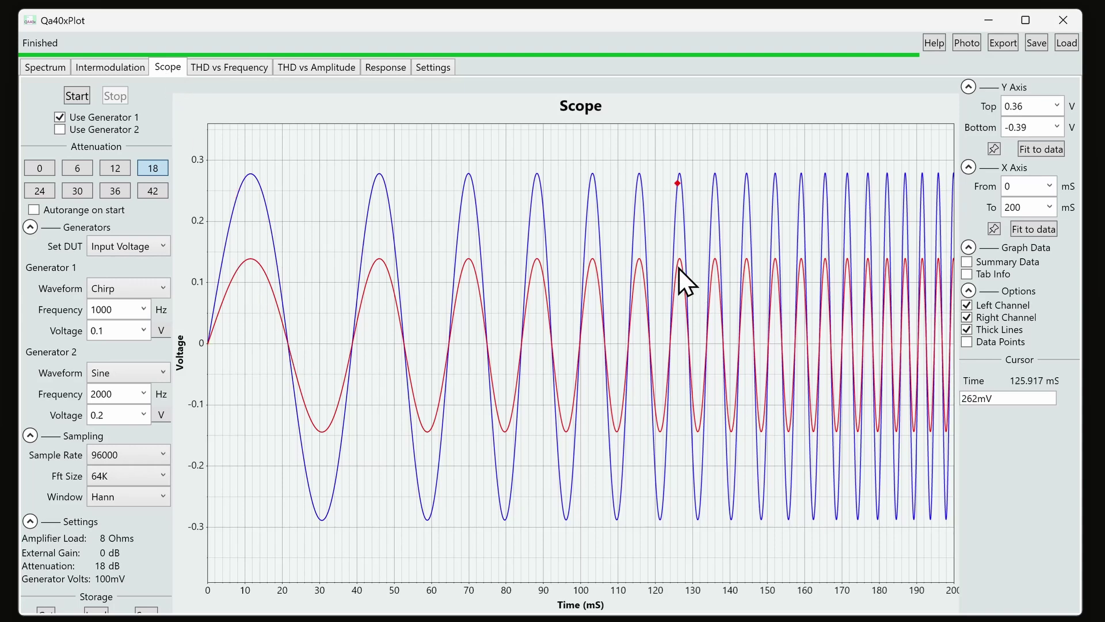
left_click(997, 319)
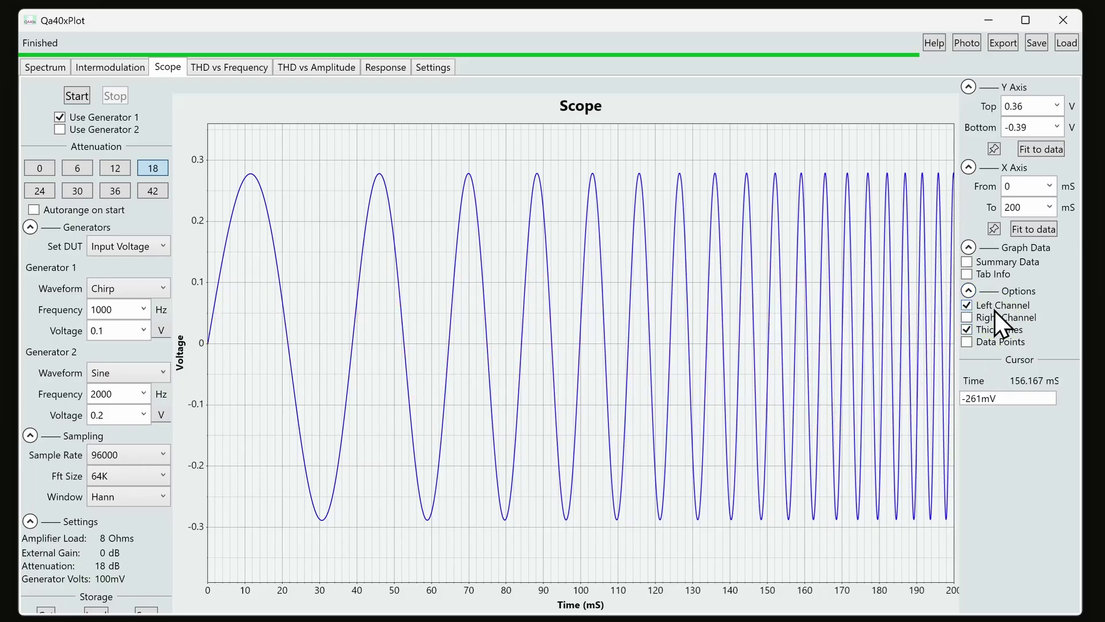
left_click(1017, 304)
left_click(1027, 315)
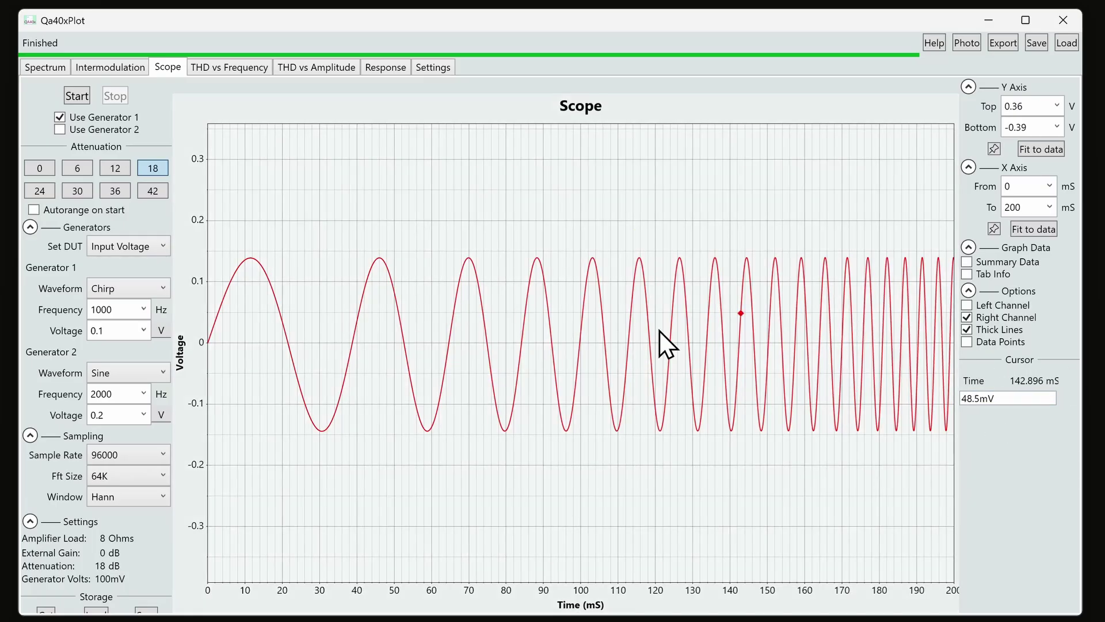
left_click(513, 232)
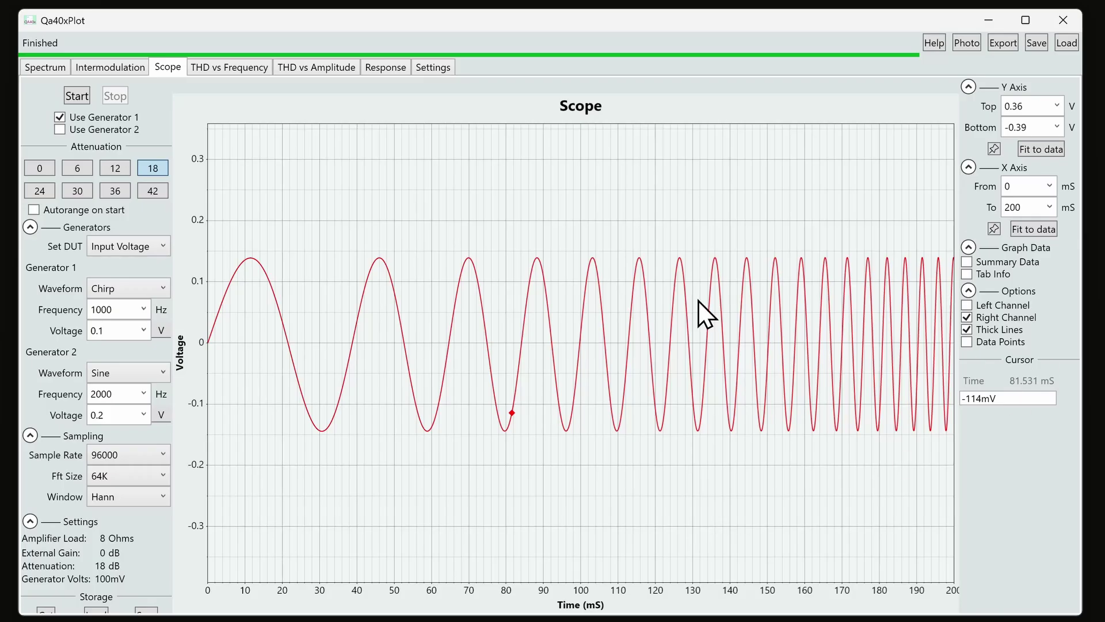
left_click(1010, 316)
left_click(1005, 306)
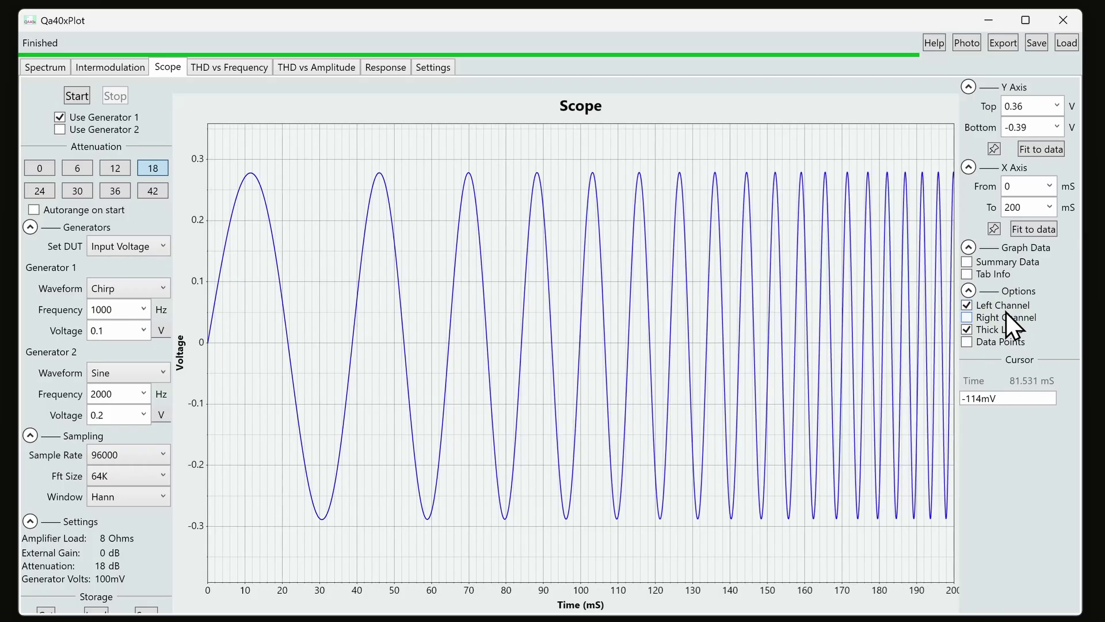
Pin the cursor on the left trace at about 91.8 mS and briefly display the summary data
left_click(566, 307)
left_click(550, 307)
left_click(1006, 262)
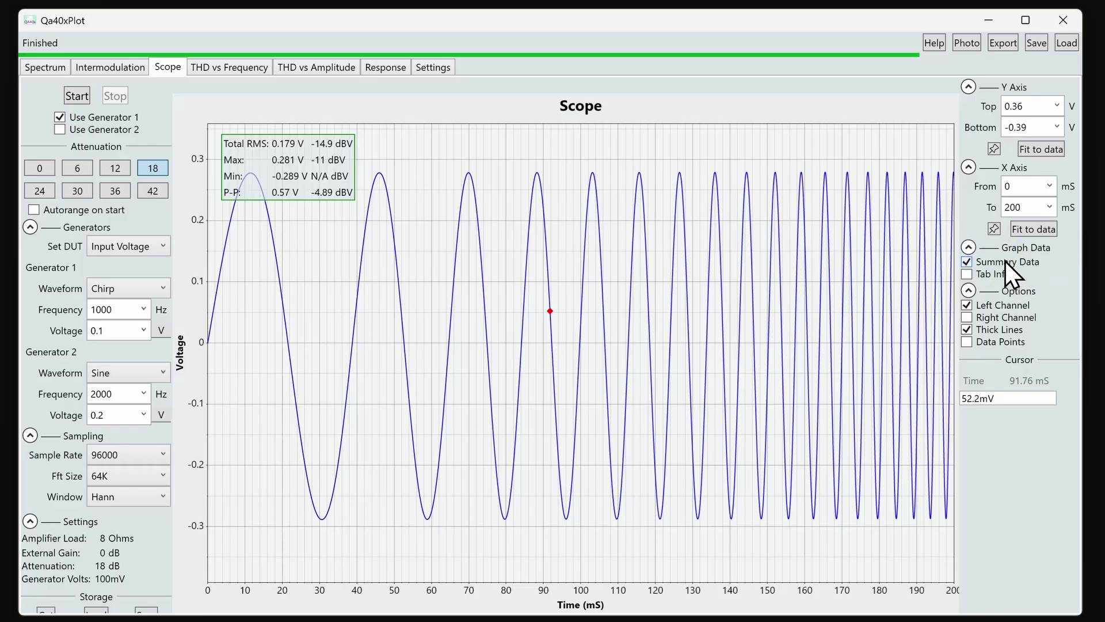
left_click(1005, 261)
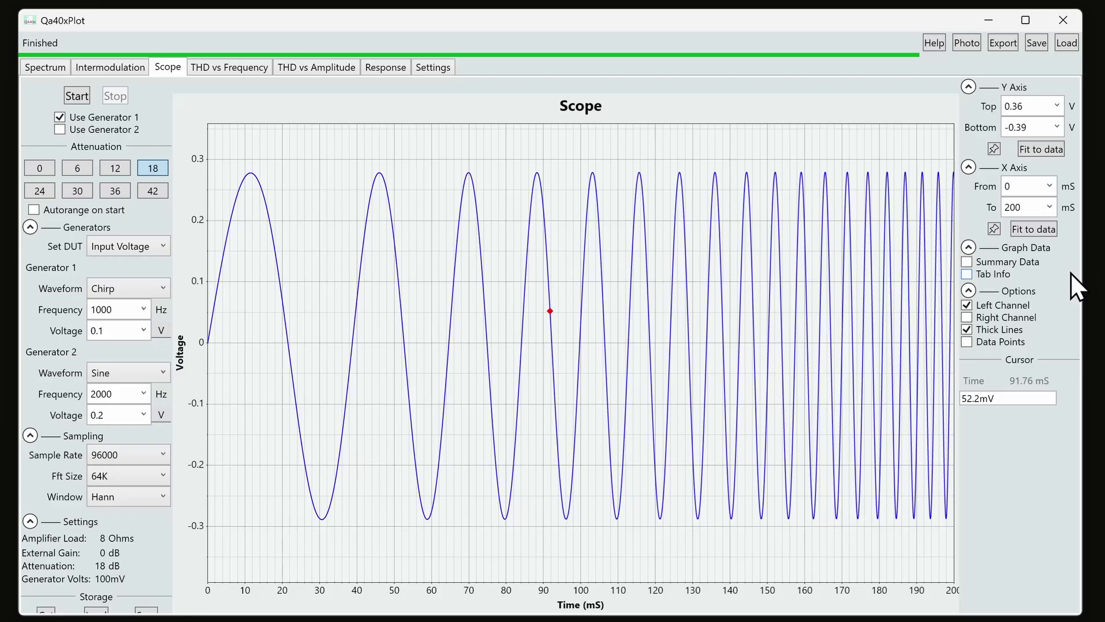
Show the scope's tab info and enter the name "Sample" and the heading "This is the chart heading"
left_click(987, 277)
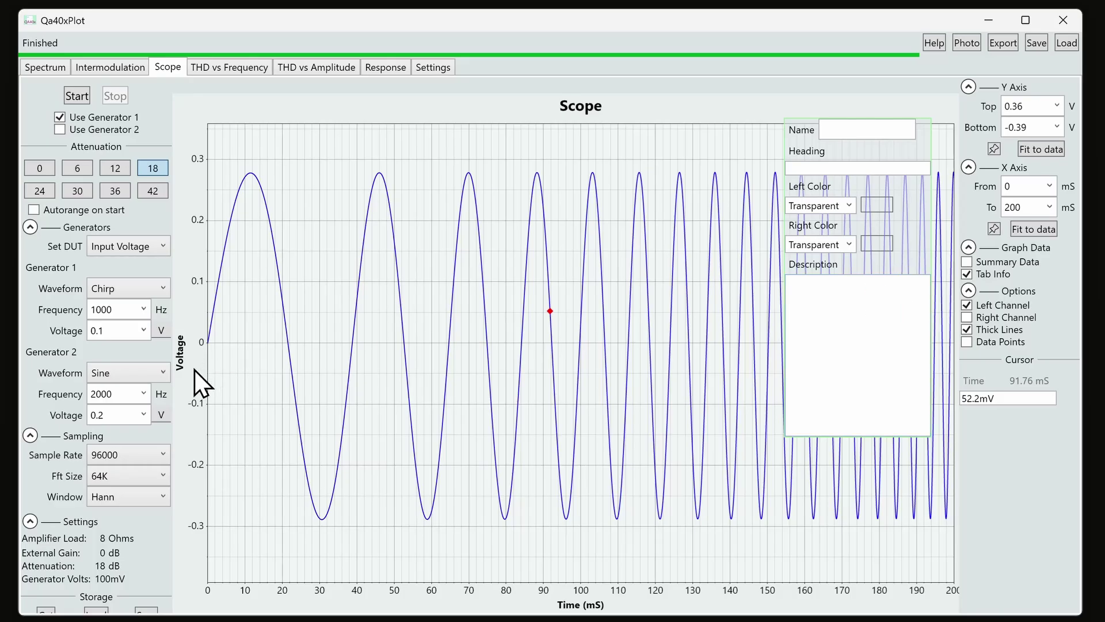
scroll(196, 366, "down", 6)
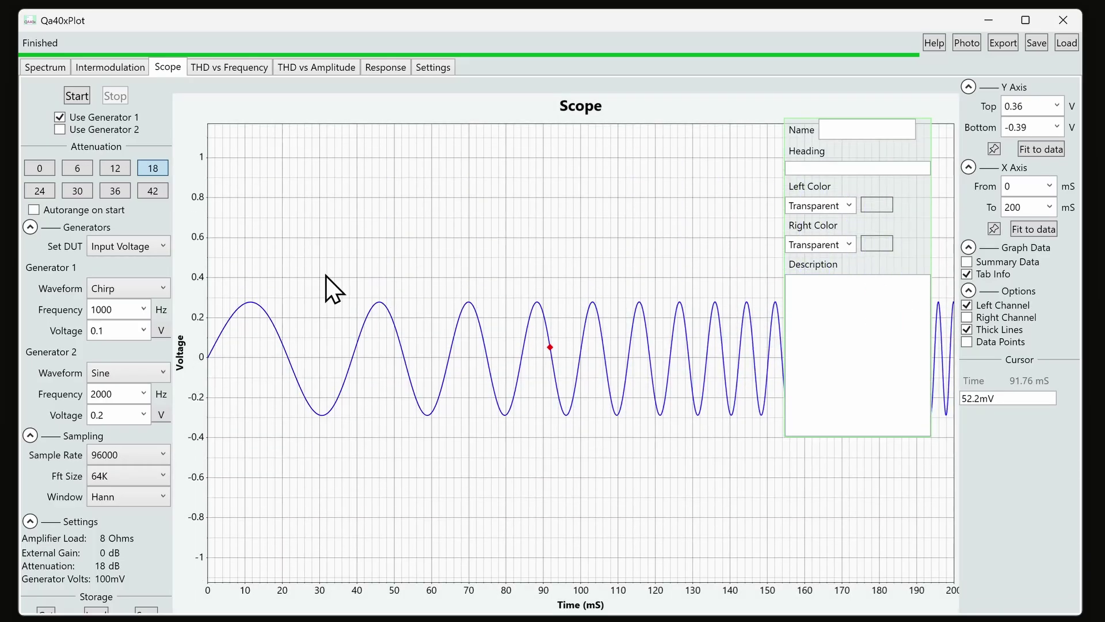
left_click(873, 134)
type("Sample")
left_click(858, 170)
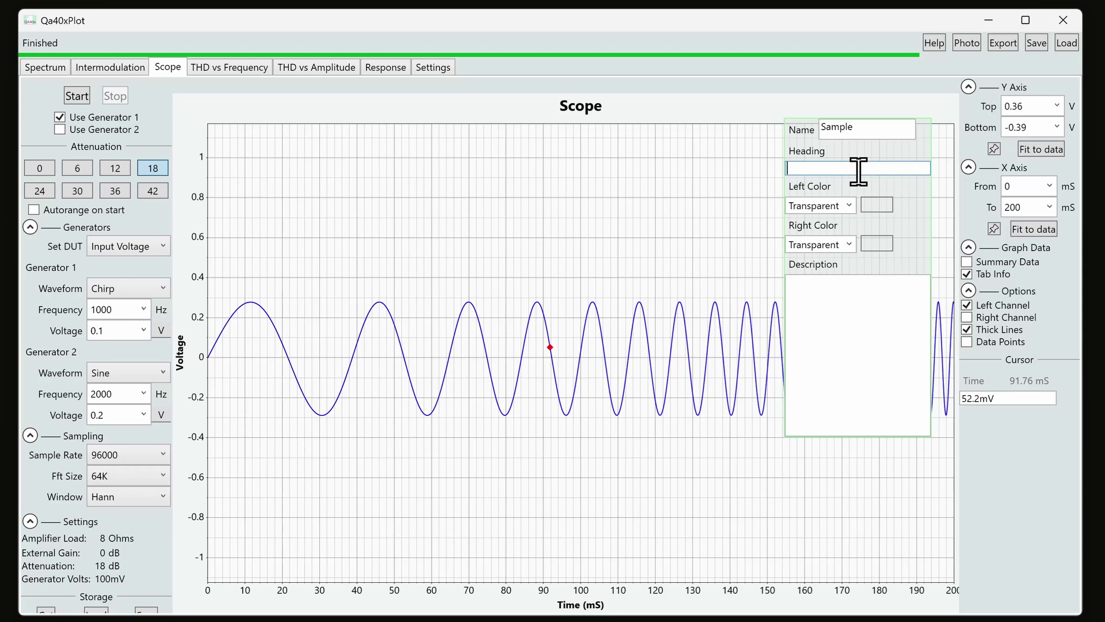
type("This is the chart heading")
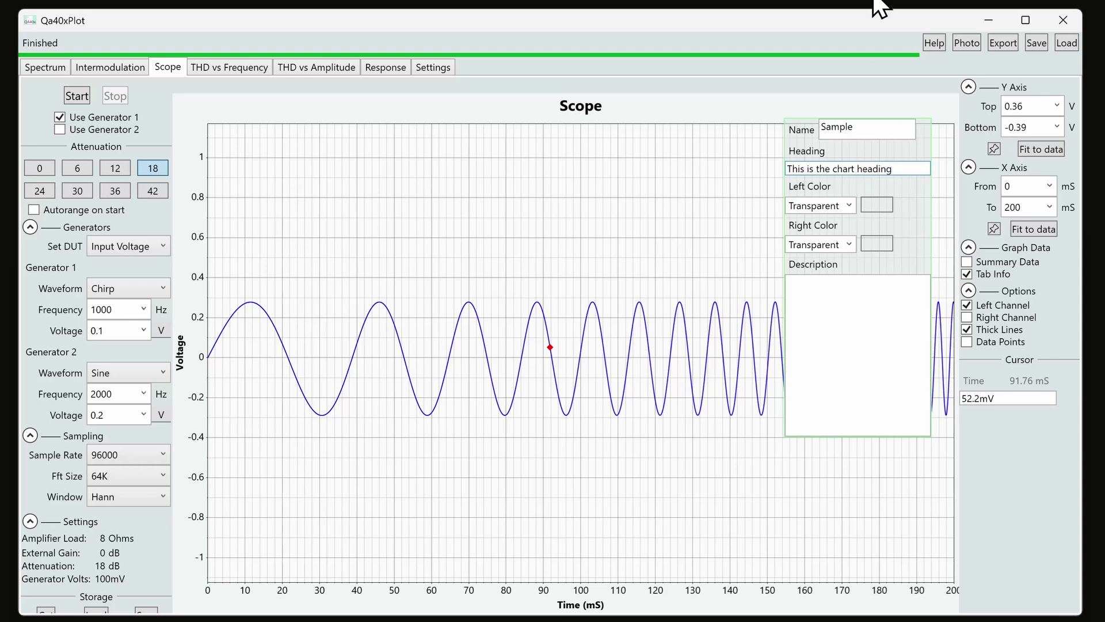
left_click(746, 137)
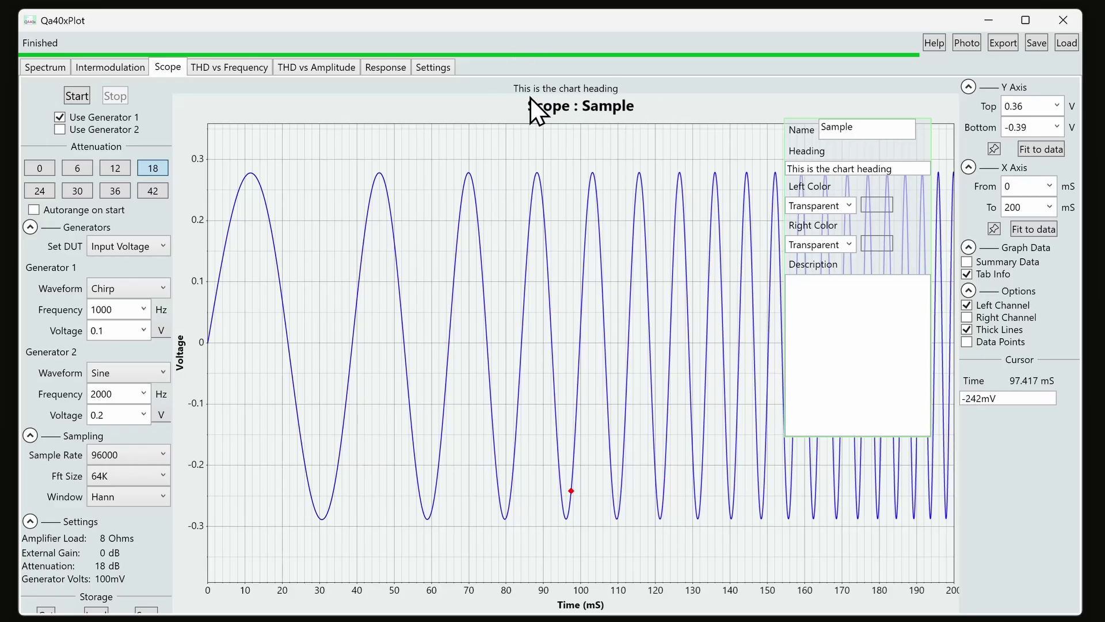
Set the left channel's trace color to pink, #FFFF96E1
left_click(883, 204)
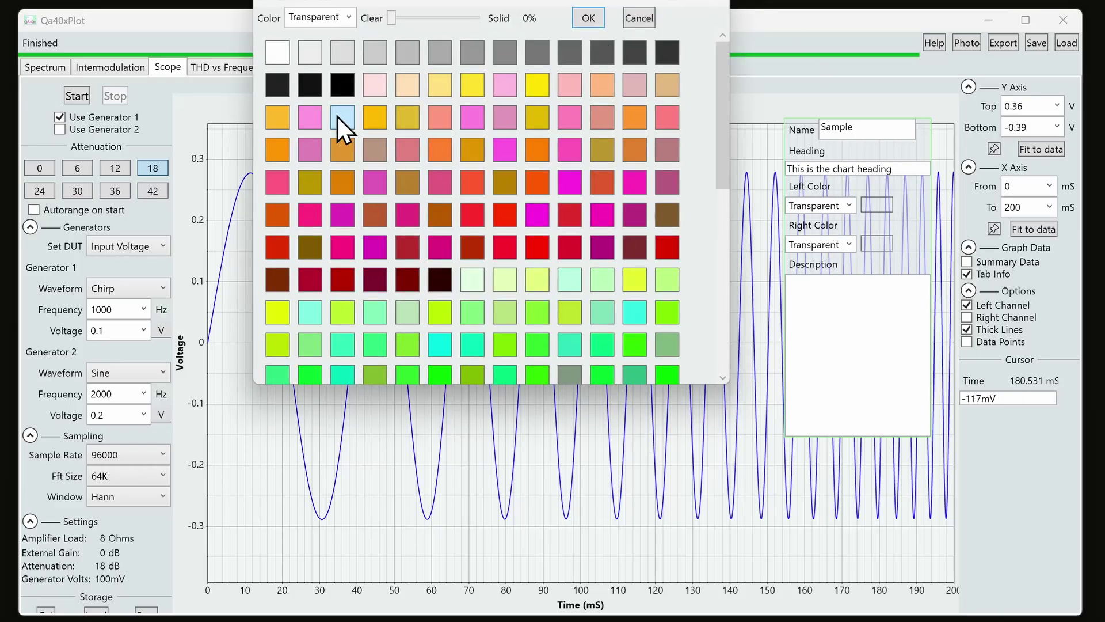
left_click(316, 116)
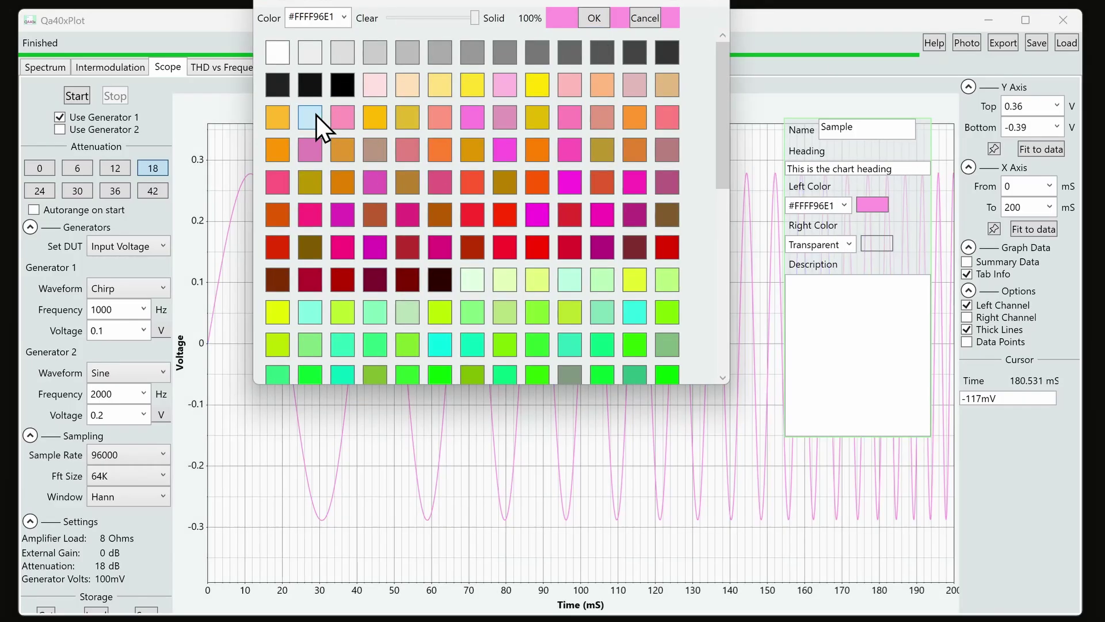
left_click(594, 18)
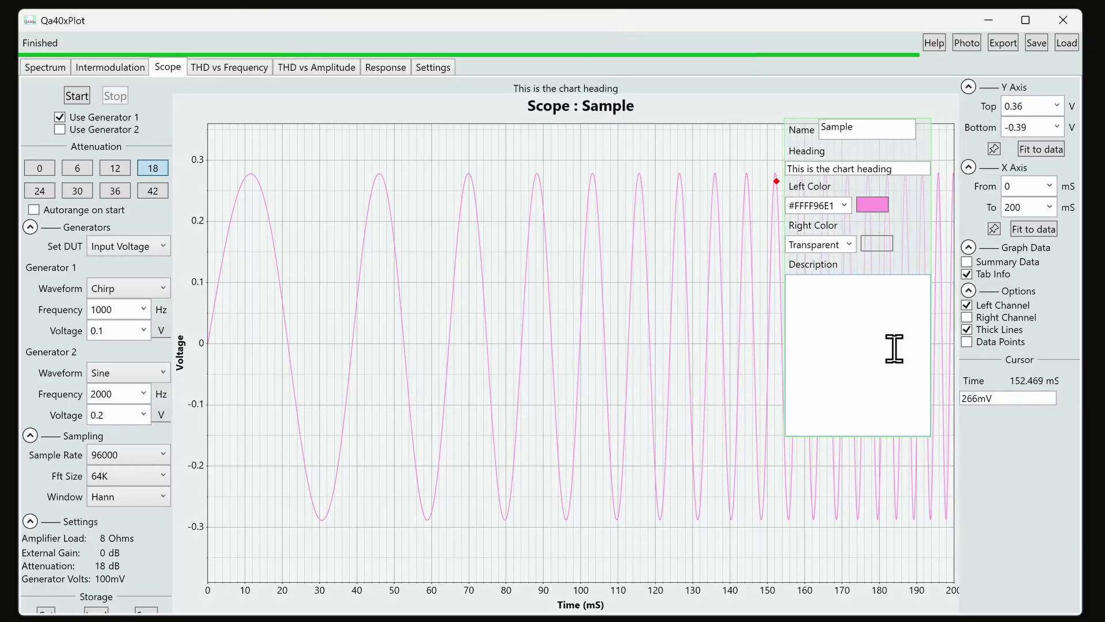
Display the right channel as well and set its trace color to blue, #FF2D5AE1
left_click(994, 317)
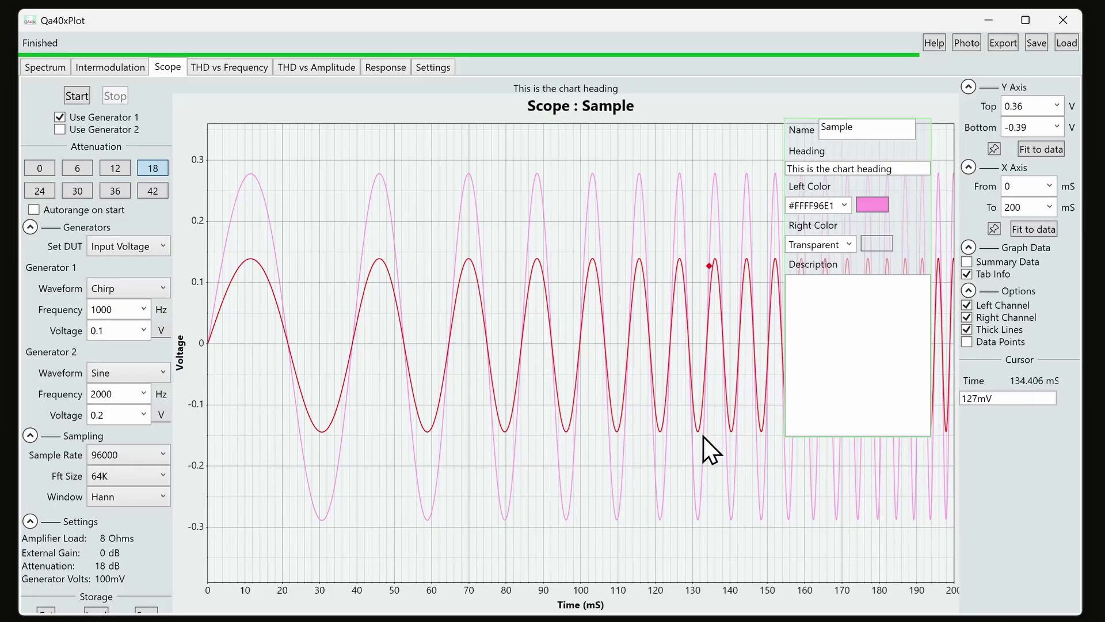
left_click(883, 245)
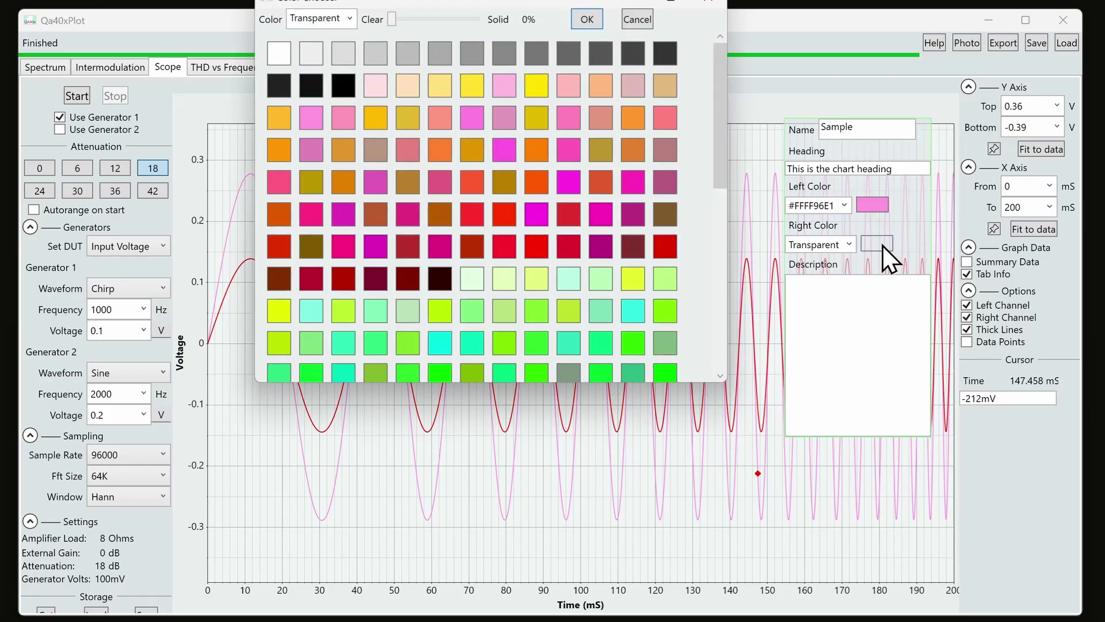
scroll(471, 266, "down", 5)
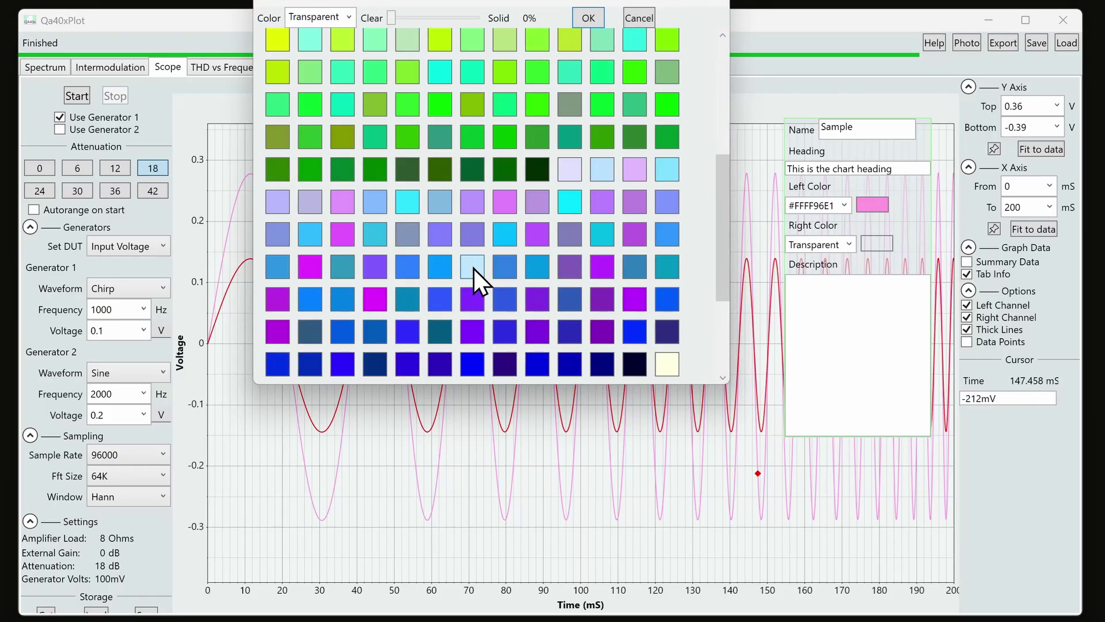
left_click(508, 297)
left_click(596, 19)
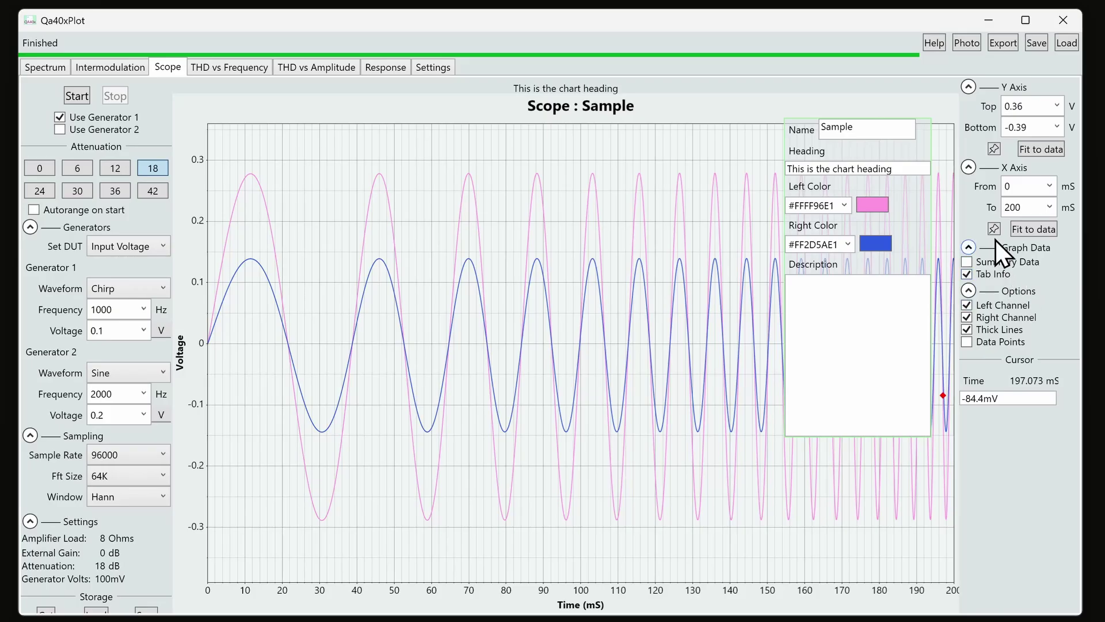
Hide the tab info, reapply thick lines to the traces and turn on data points
left_click(992, 276)
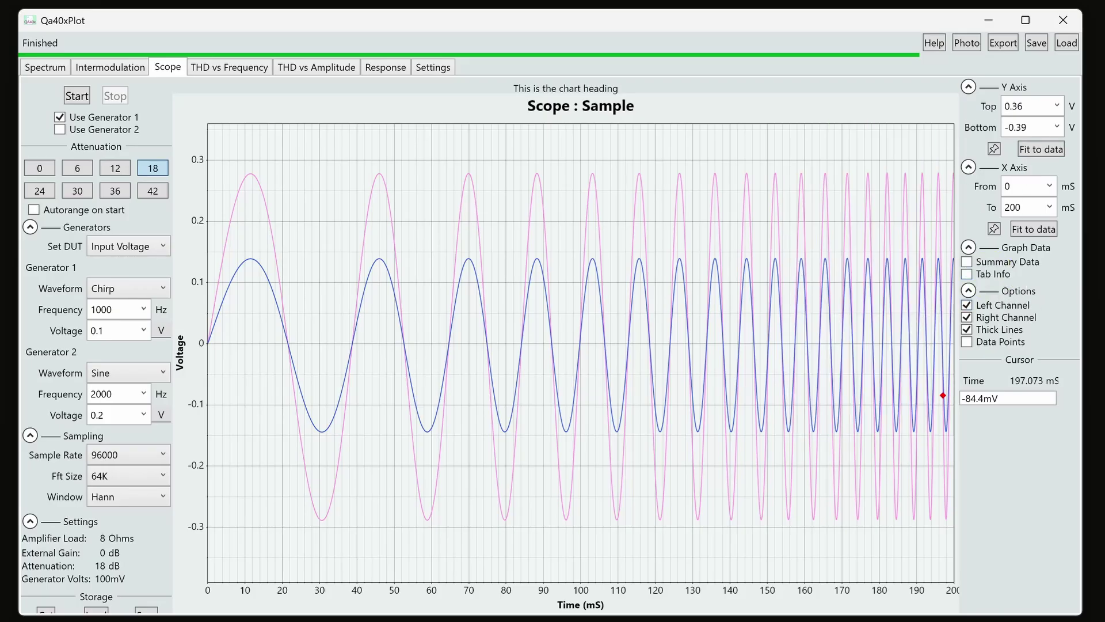
left_click(995, 330)
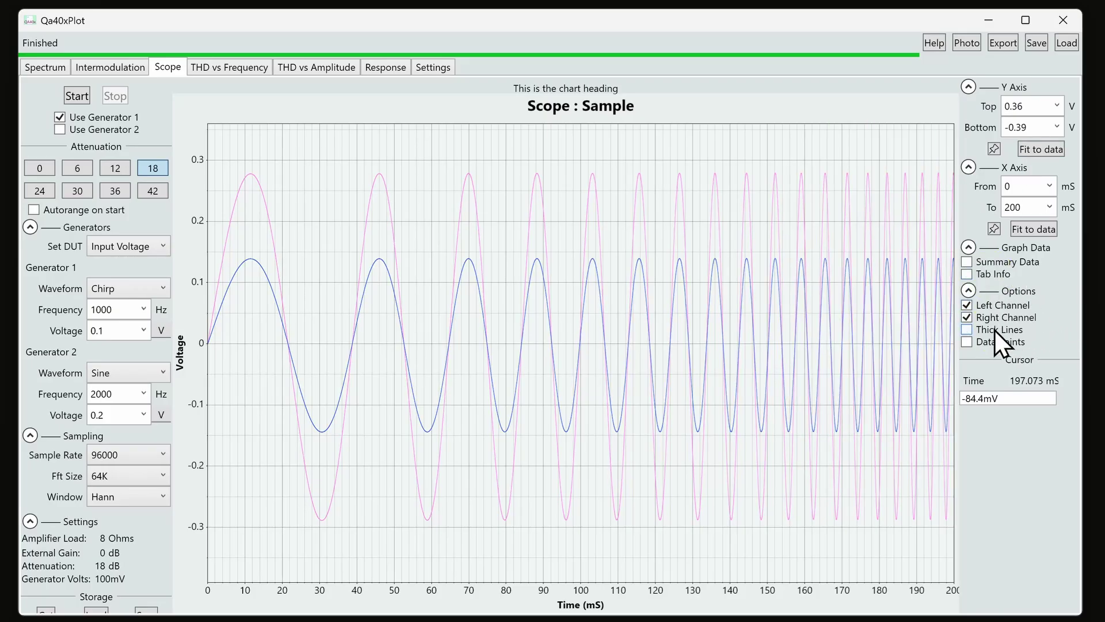
left_click(994, 331)
left_click(991, 345)
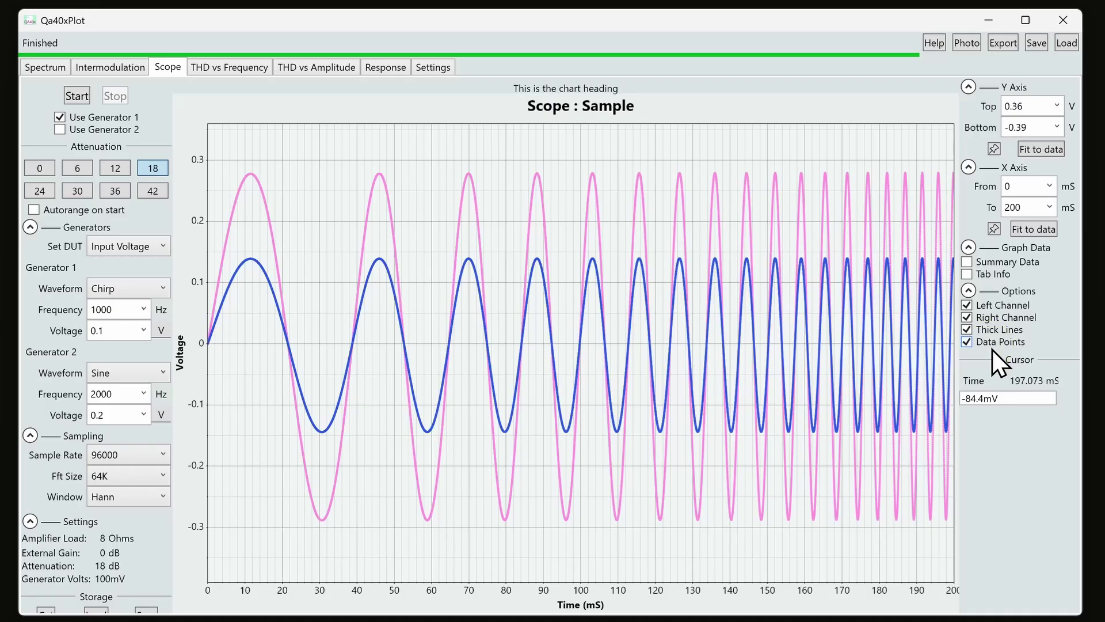
Examine the data points and both channel traces on the scope graph at different magnifications and positions
scroll(601, 327, "up", 3)
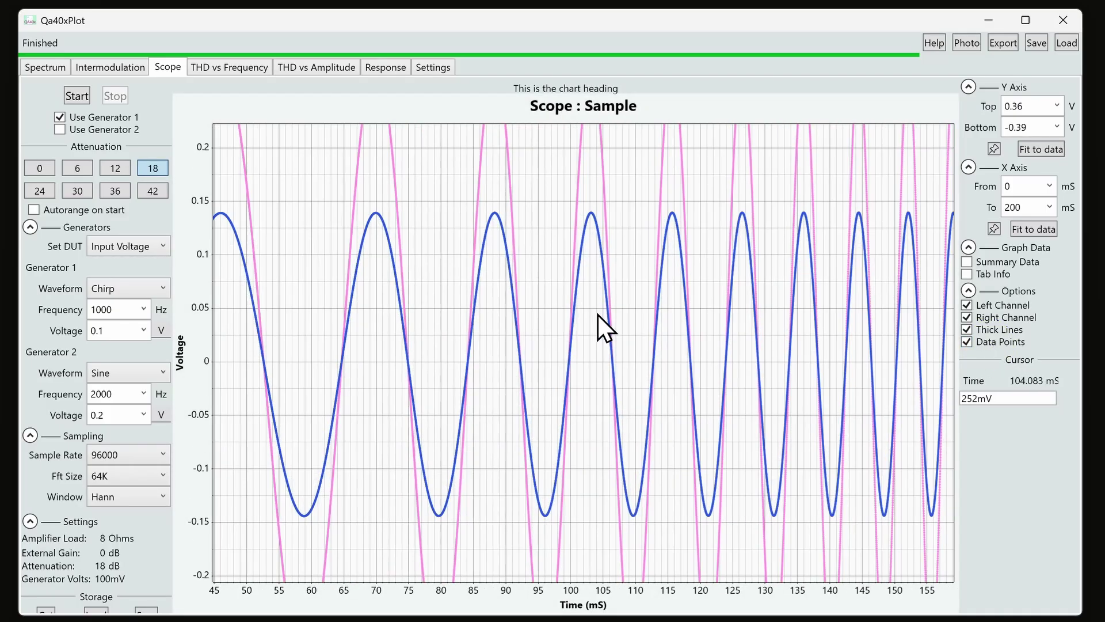
scroll(597, 314, "up", 2)
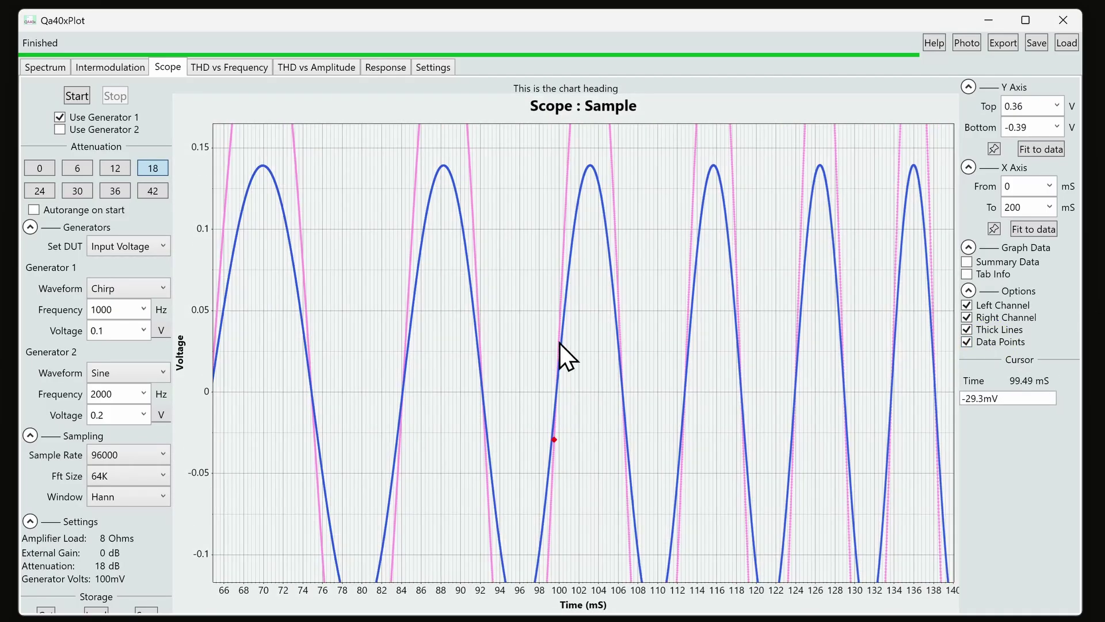
scroll(572, 336, "down", 3)
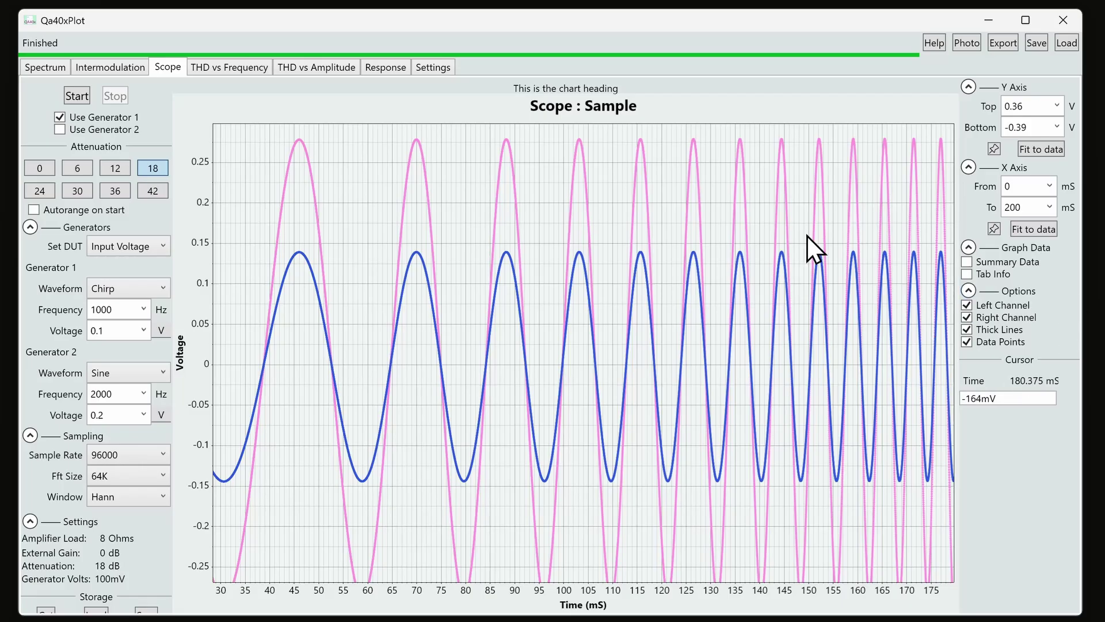
left_click_drag(428, 291, 508, 348)
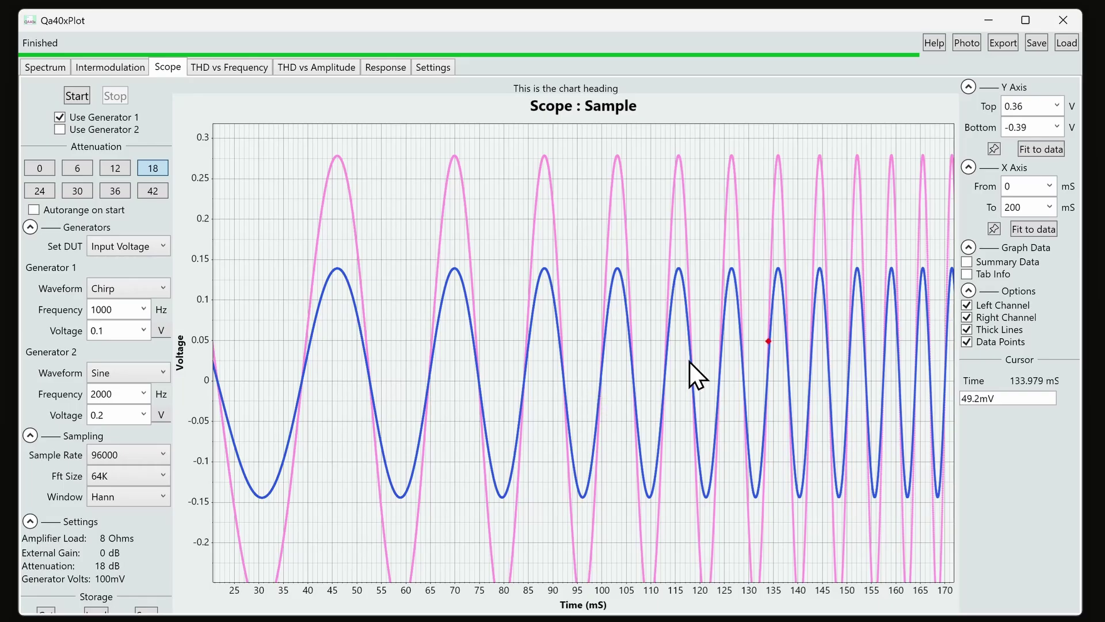
scroll(544, 372, "up", 6)
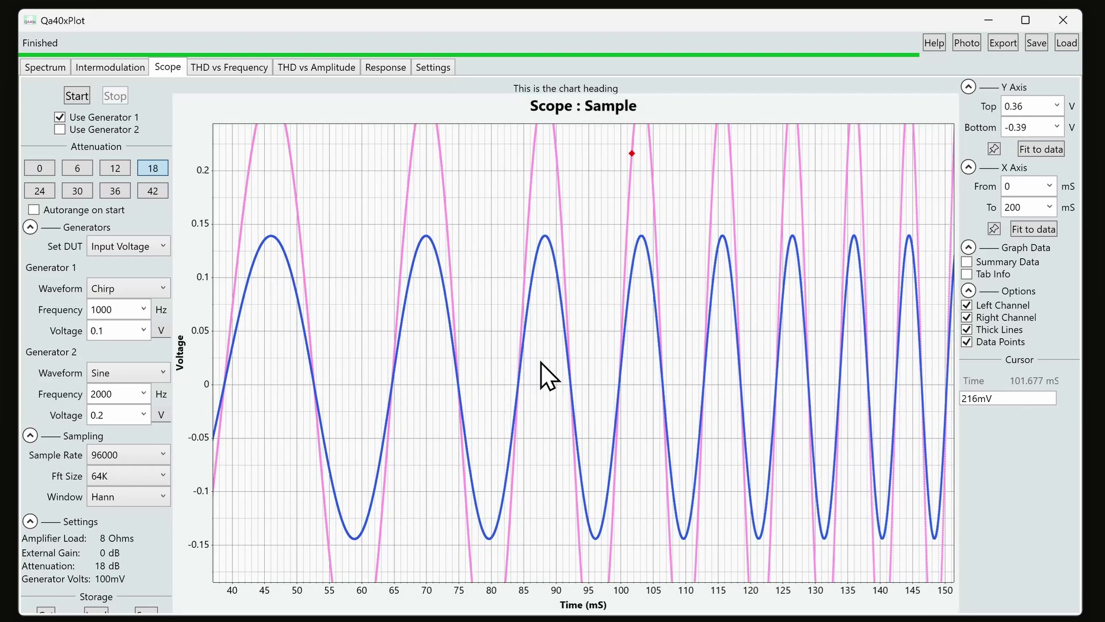
scroll(546, 359, "down", 3)
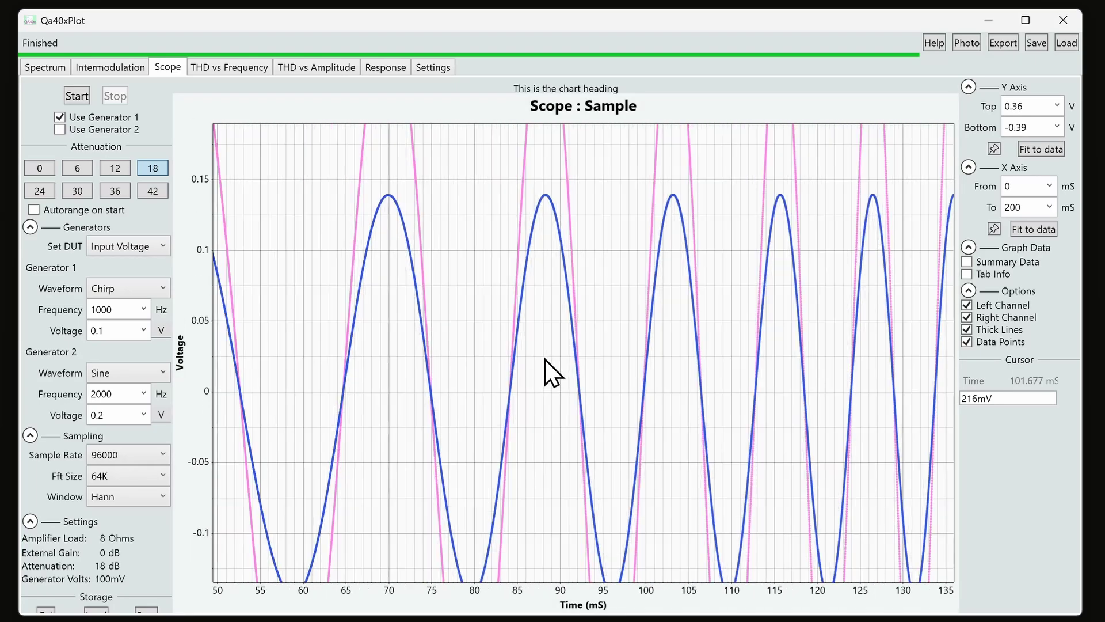
scroll(812, 228, "up", 5)
scroll(811, 226, "down", 3)
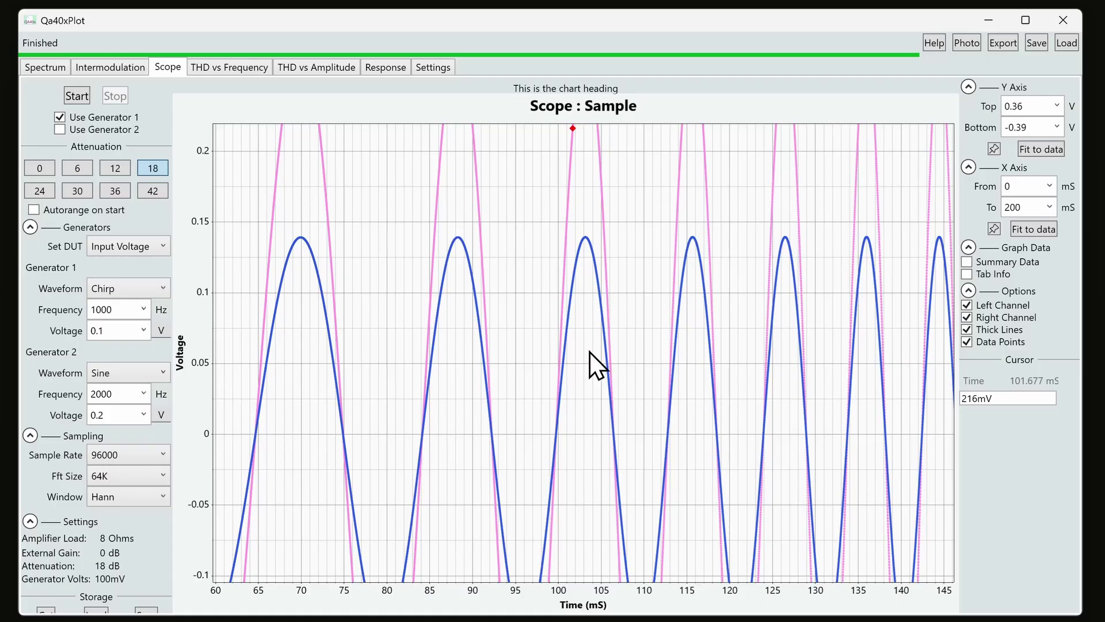
left_click_drag(590, 352, 549, 289)
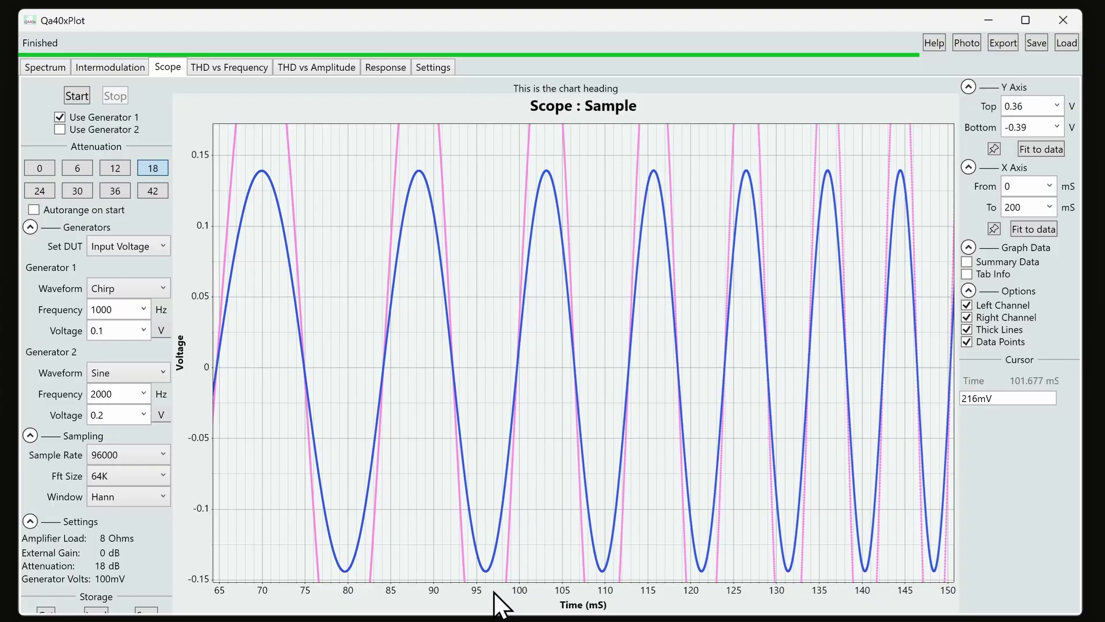
left_click_drag(494, 593, 684, 479)
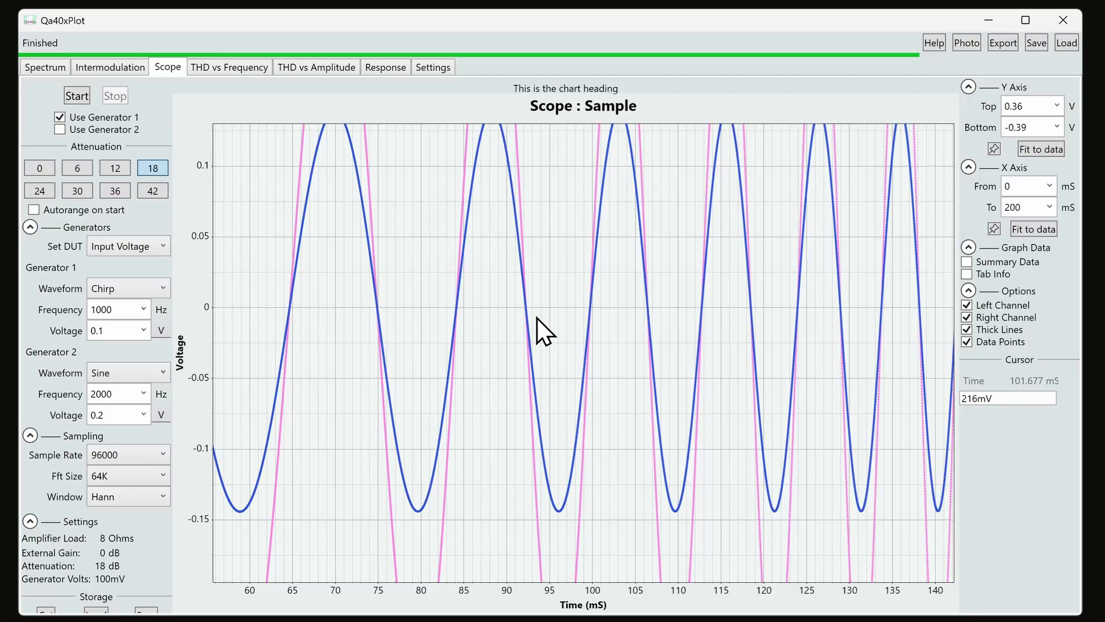
Set the scope's time axis to start at 1 mS, then fit the X axis to the data
mouse_move(550, 308)
left_mouse_down()
mouse_move(847, 317)
mouse_move(566, 332)
mouse_move(557, 167)
mouse_move(572, 444)
mouse_move(364, 447)
mouse_move(373, 444)
left_mouse_up()
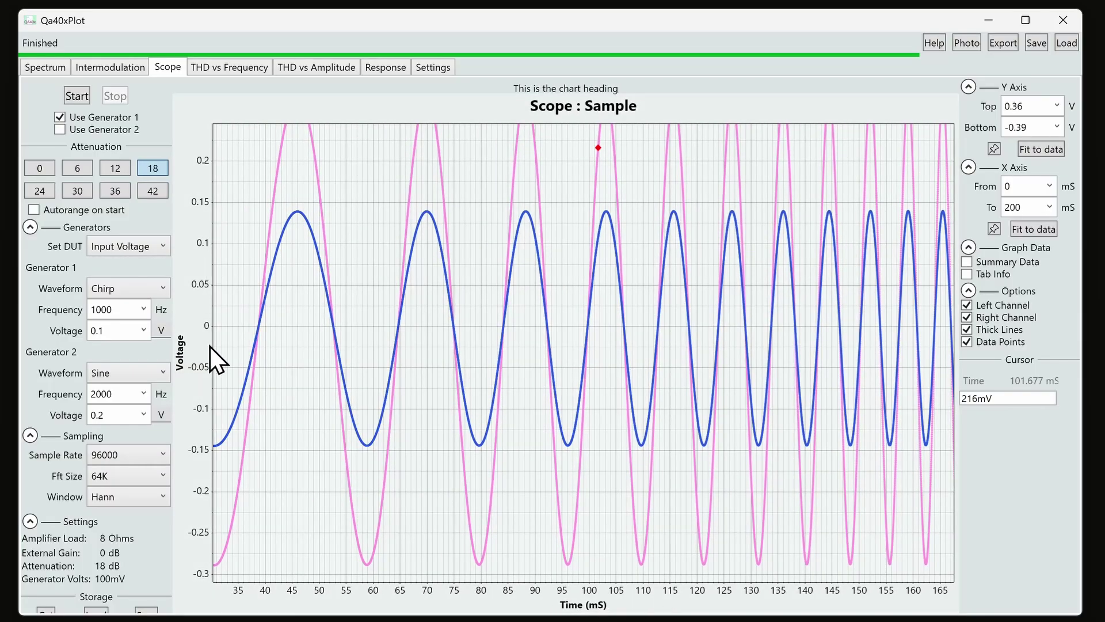
left_click_drag(196, 334, 188, 266)
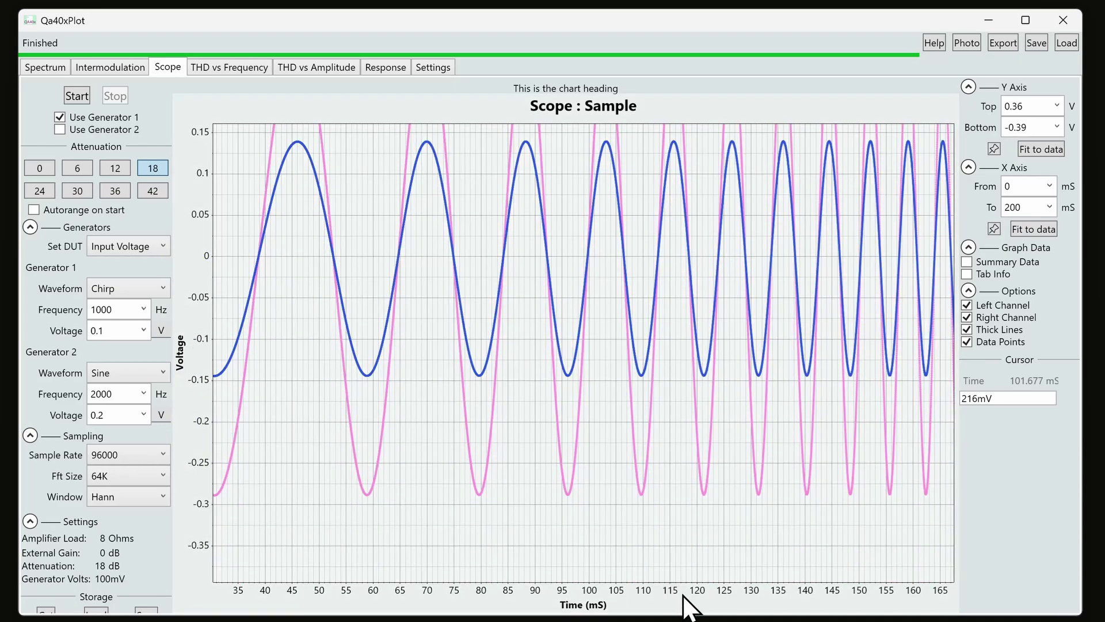
left_click_drag(684, 596, 278, 615)
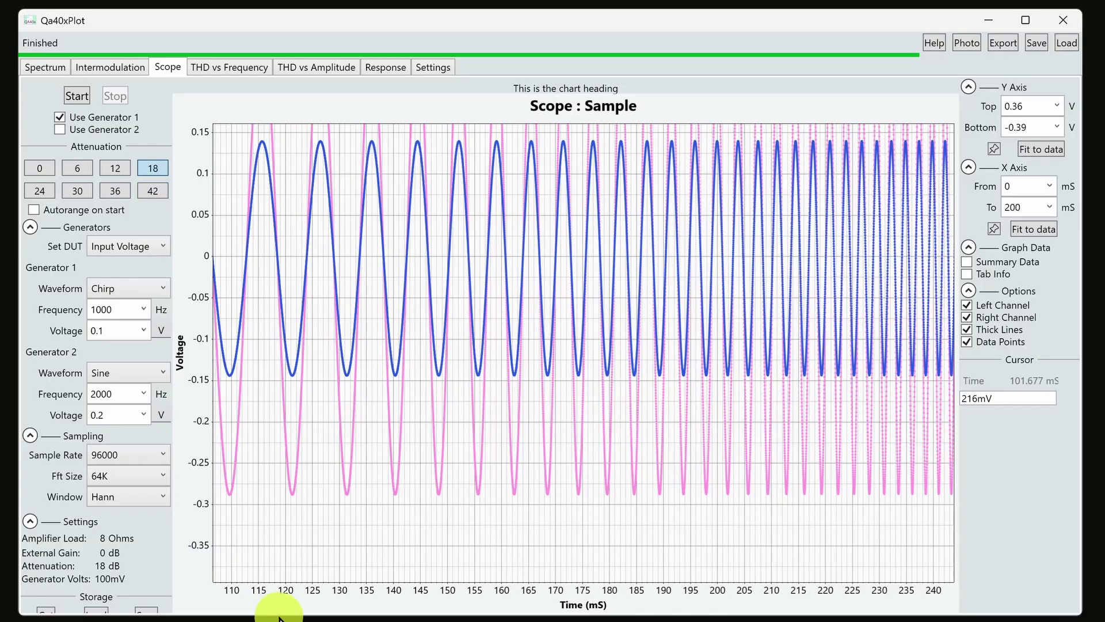
left_click(1050, 185)
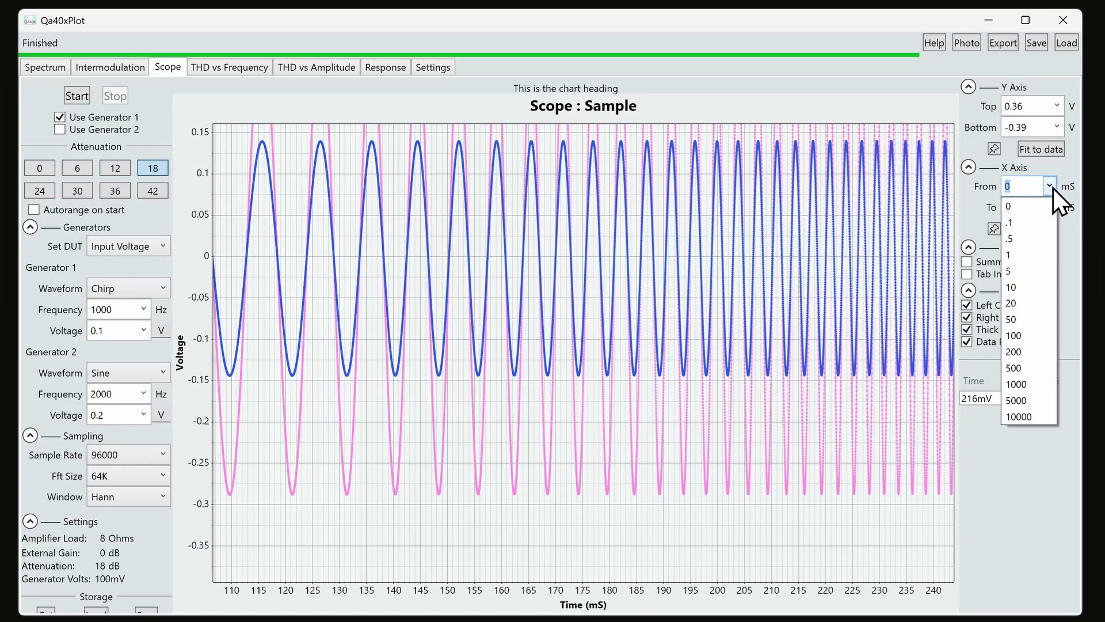
left_click(1034, 255)
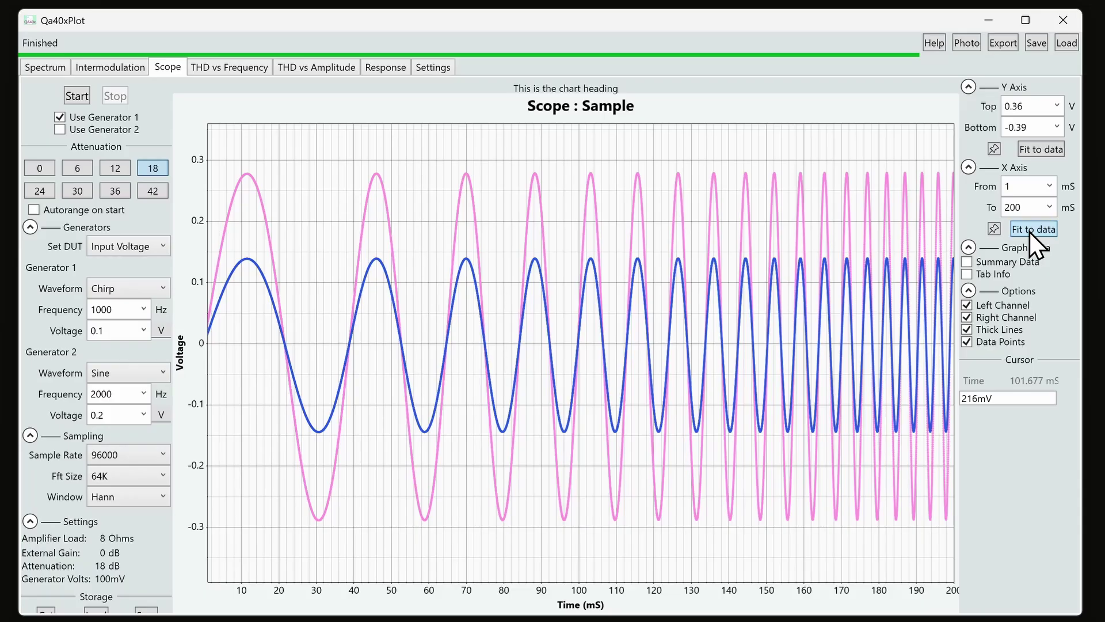
left_click(1029, 230)
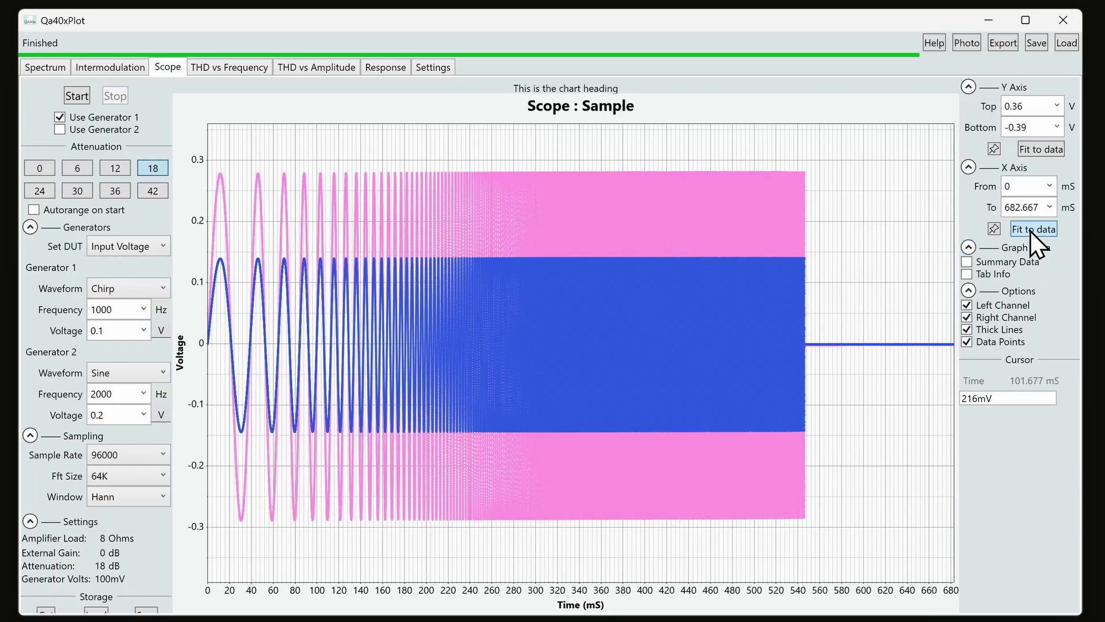
End the scope's time axis at 50 mS, then extend it to 500 mS
left_click(1049, 207)
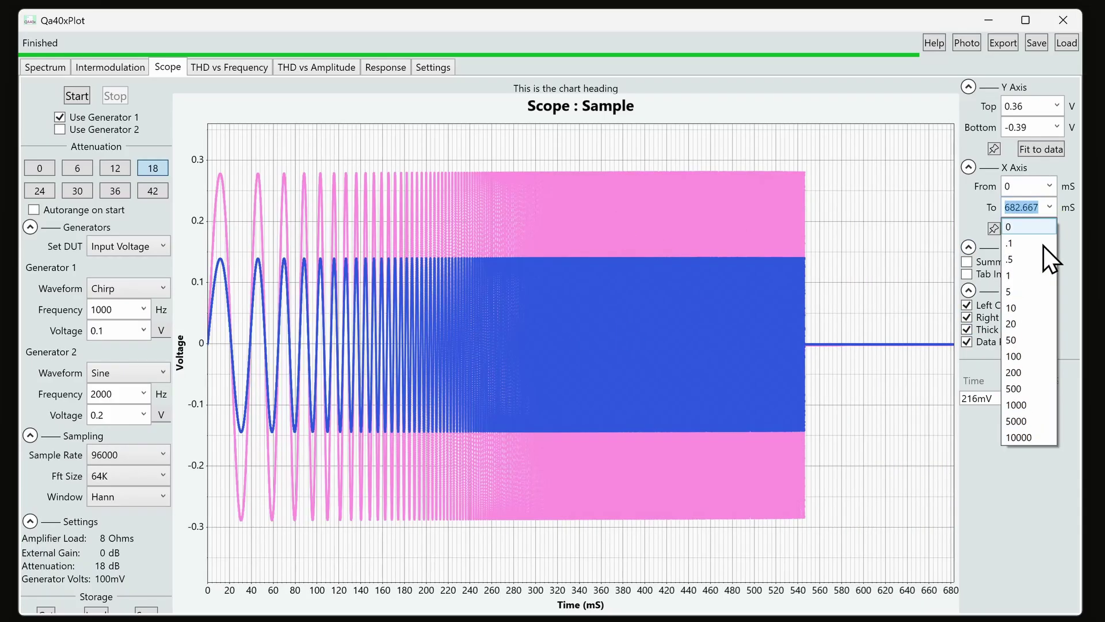
left_click(1033, 339)
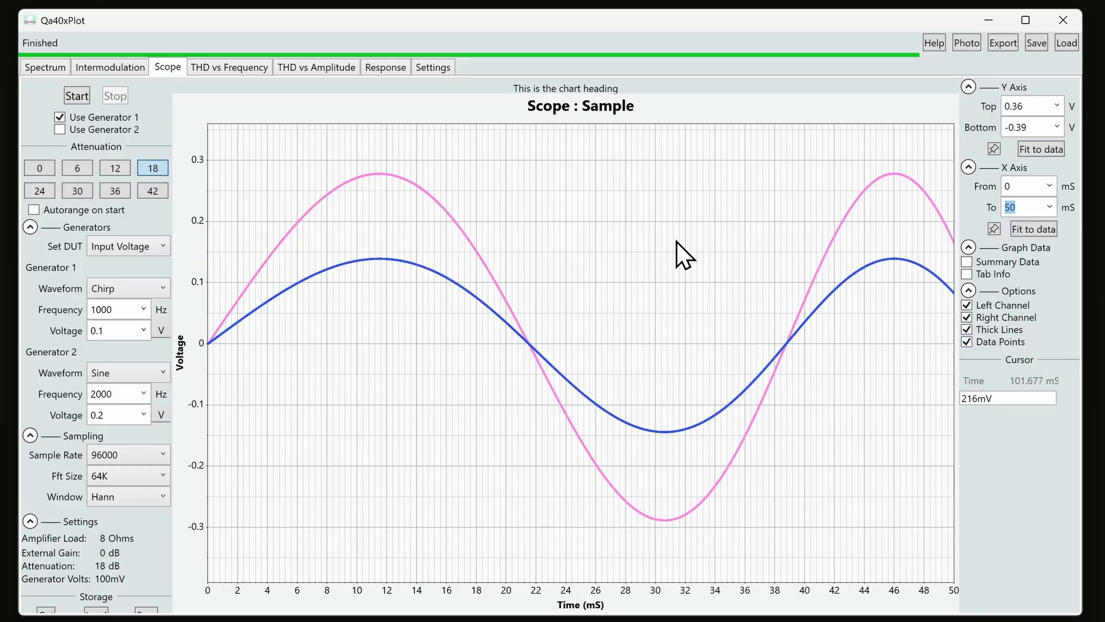
left_click(1049, 209)
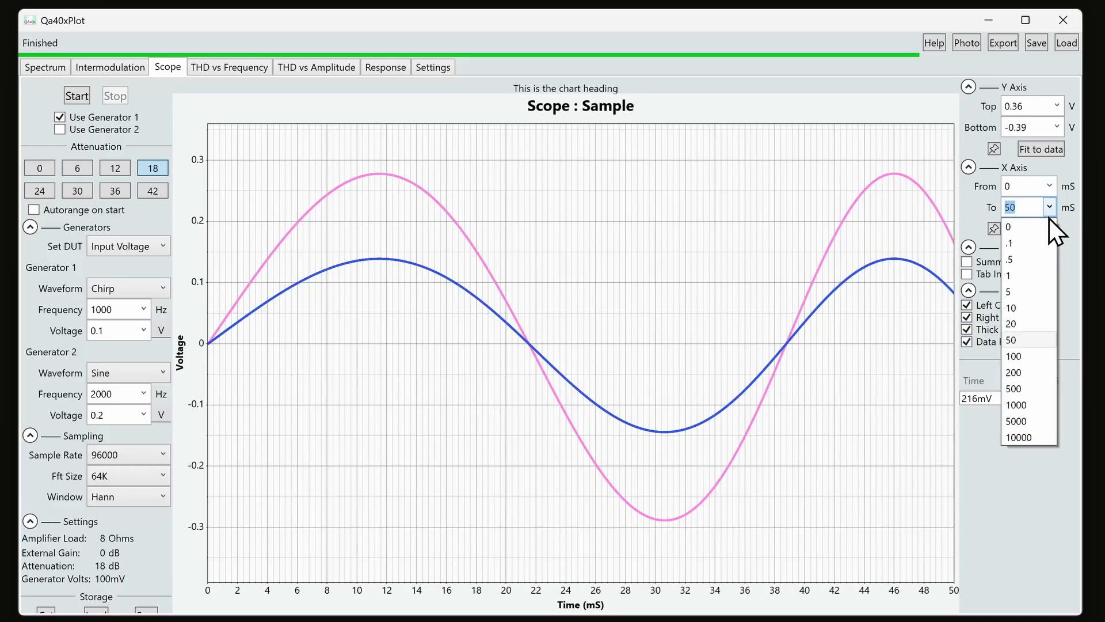
left_click(1030, 385)
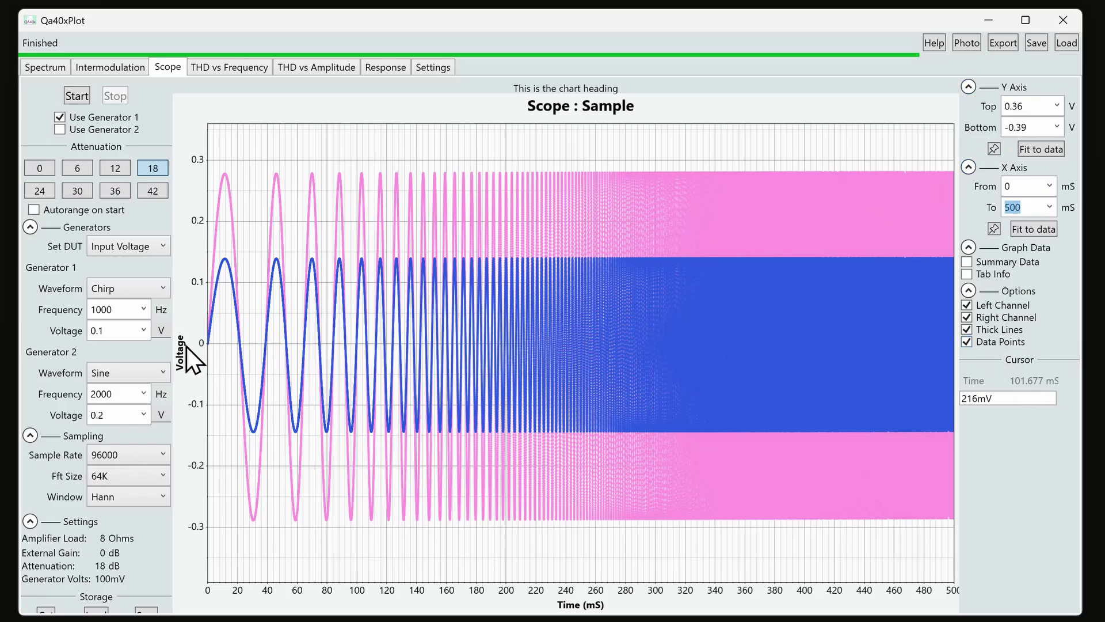
scroll(198, 350, "up", 1)
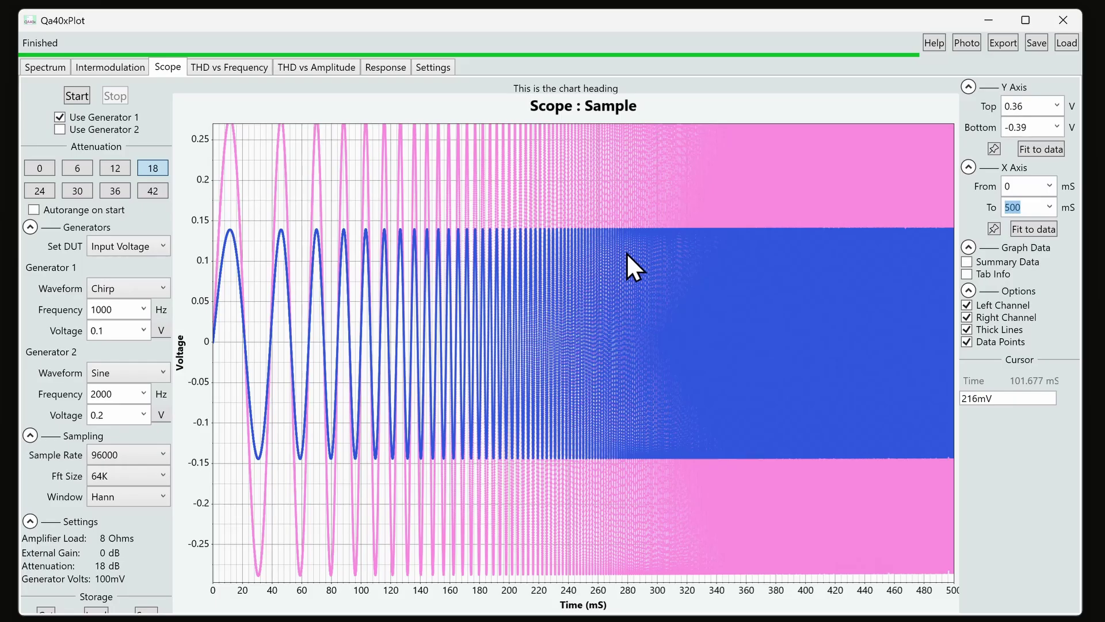
Start a measurement on the Spectrum test page and reduce the averages to 1
left_click(43, 69)
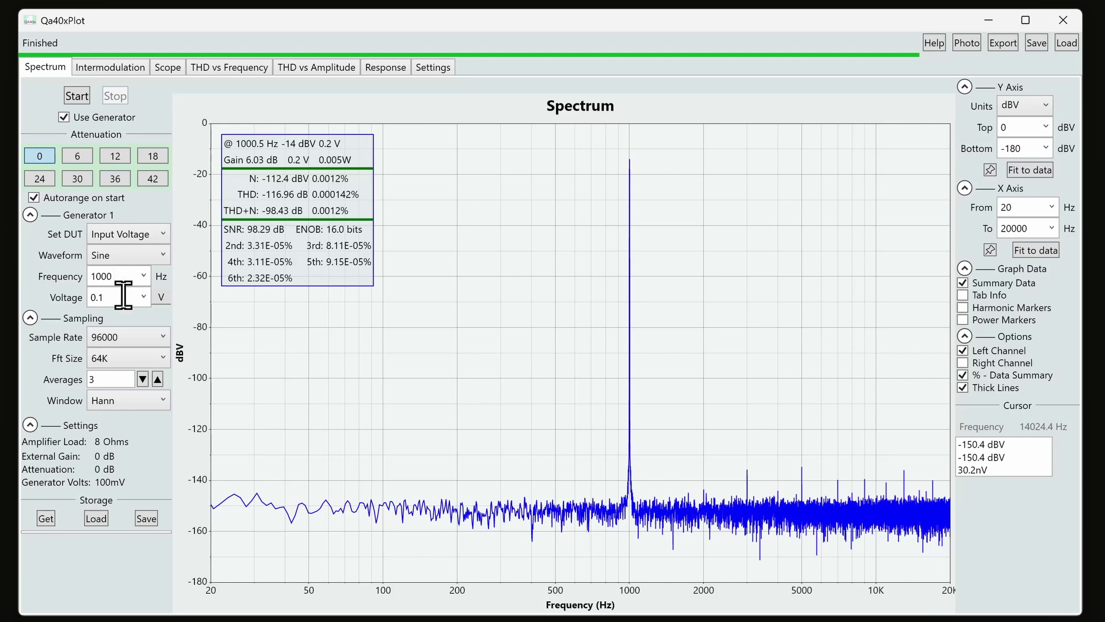
left_click(70, 98)
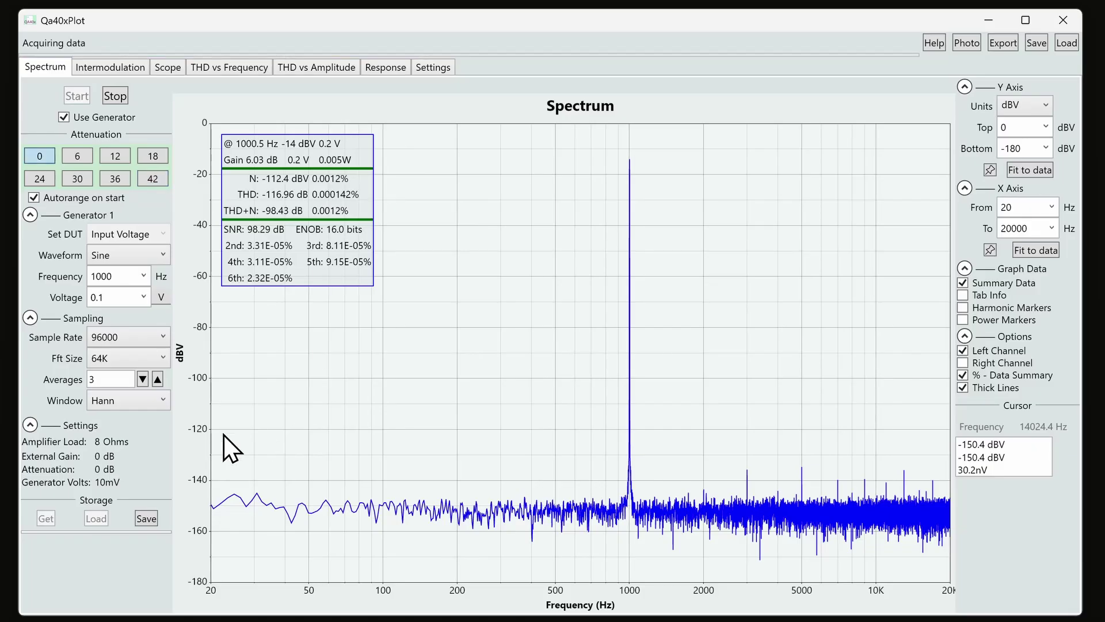
double_click(142, 380)
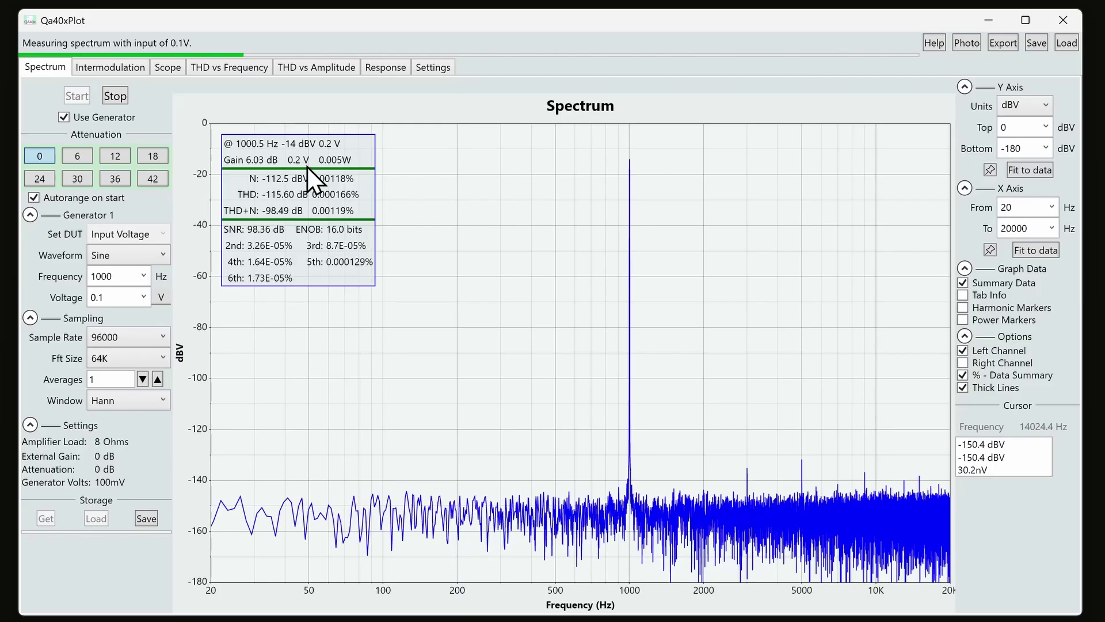
Hide the summary data on the spectrum plot, show it again, and stop the running measurement
left_click(987, 282)
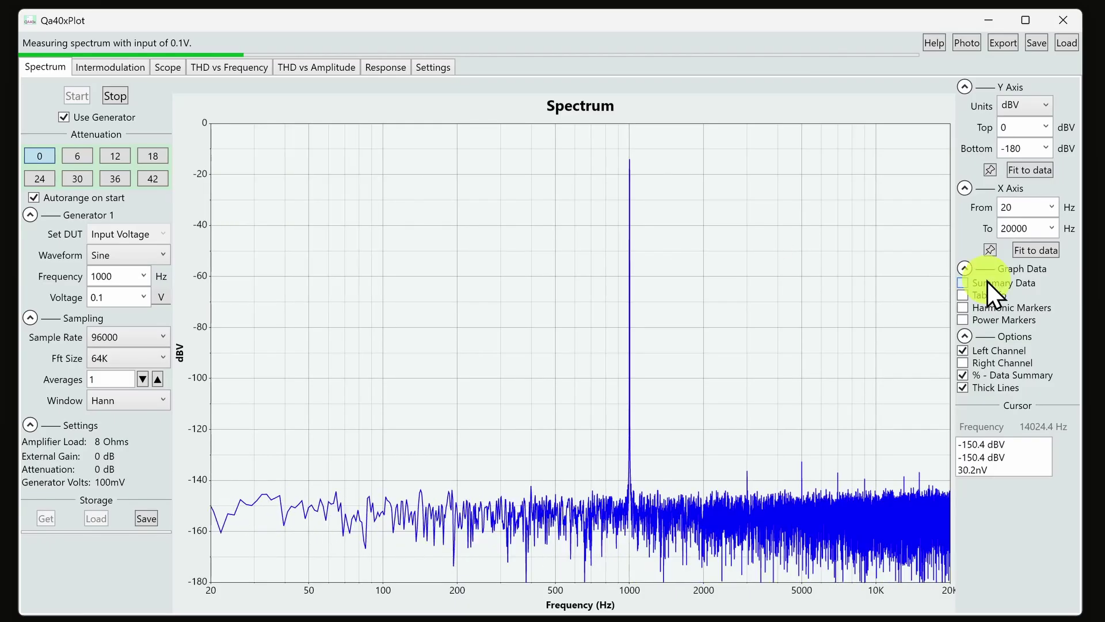
left_click(987, 282)
mouse_move(251, 147)
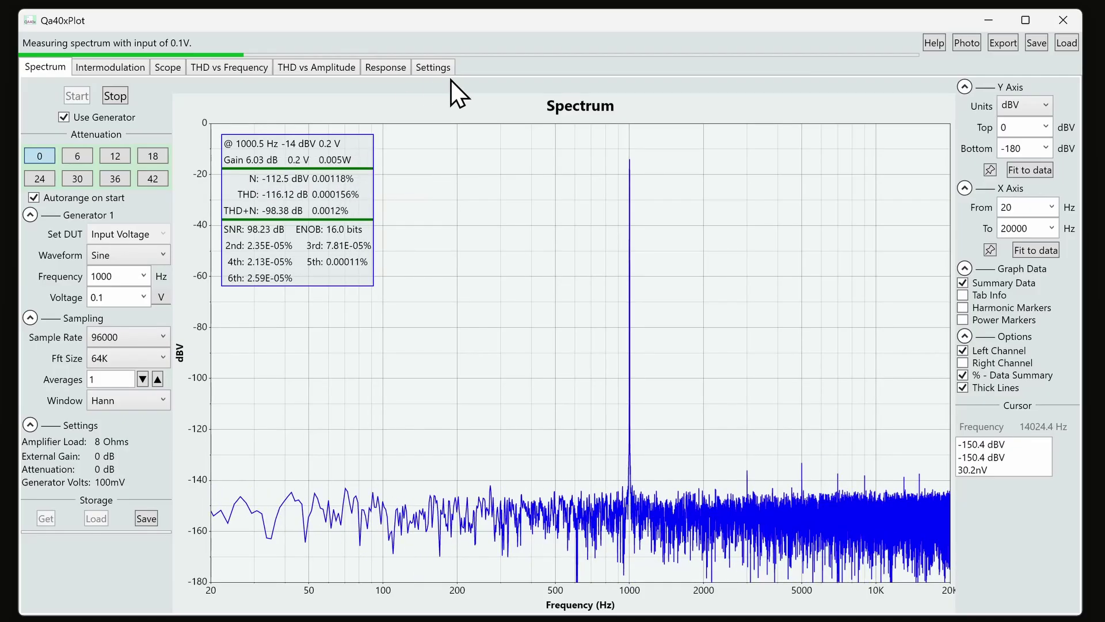
left_click(113, 97)
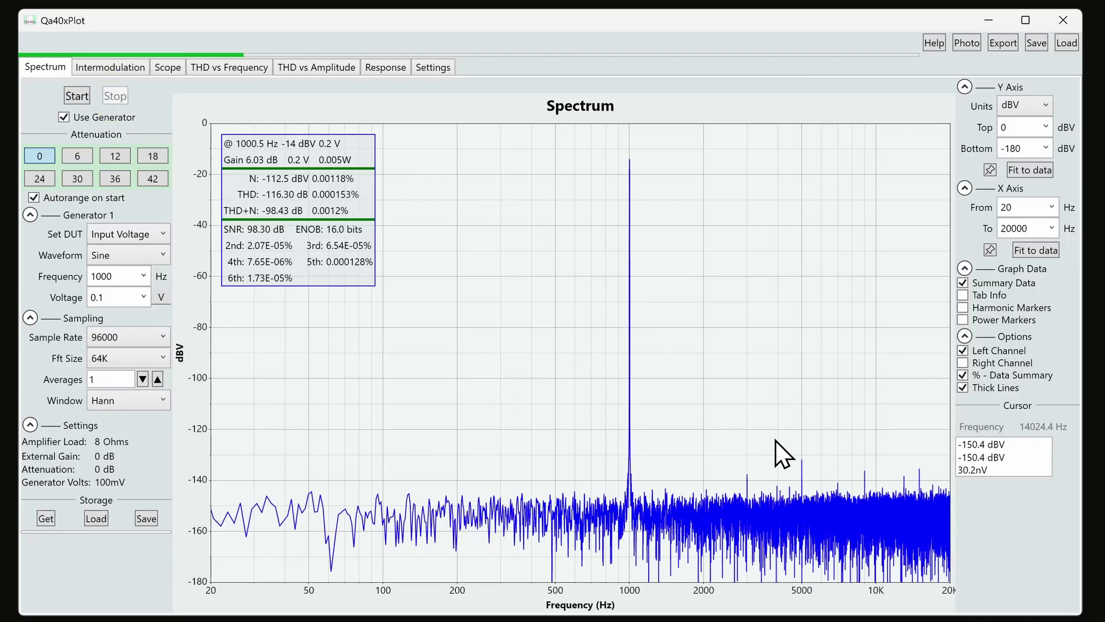
Toggle the right channel on the spectrum plot, leaving it displayed together with the left channel
left_click(1004, 363)
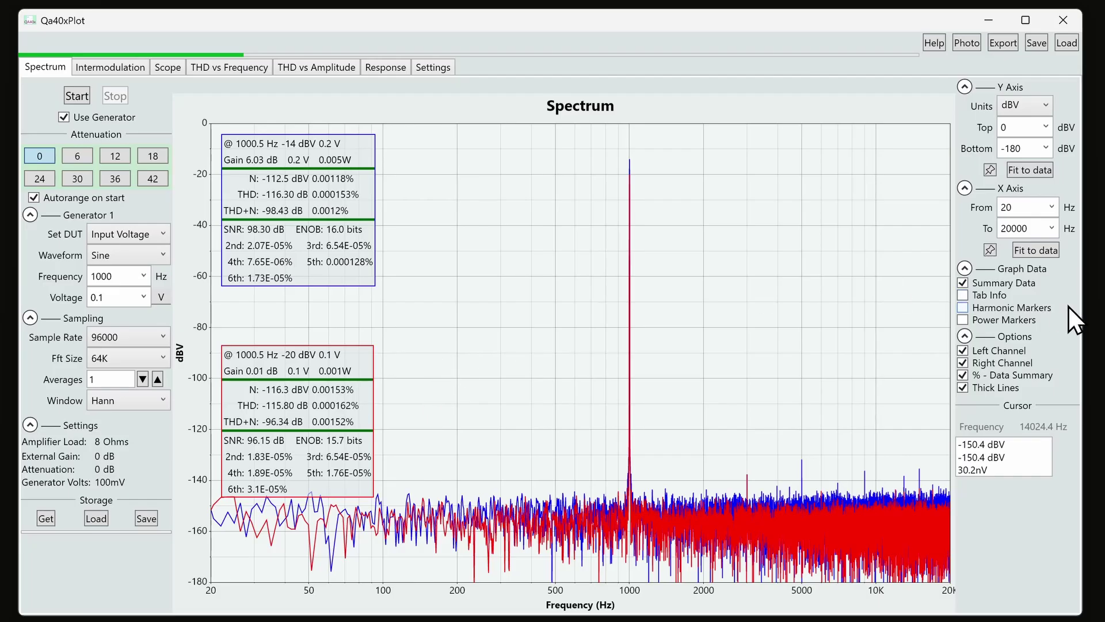
left_click(991, 366)
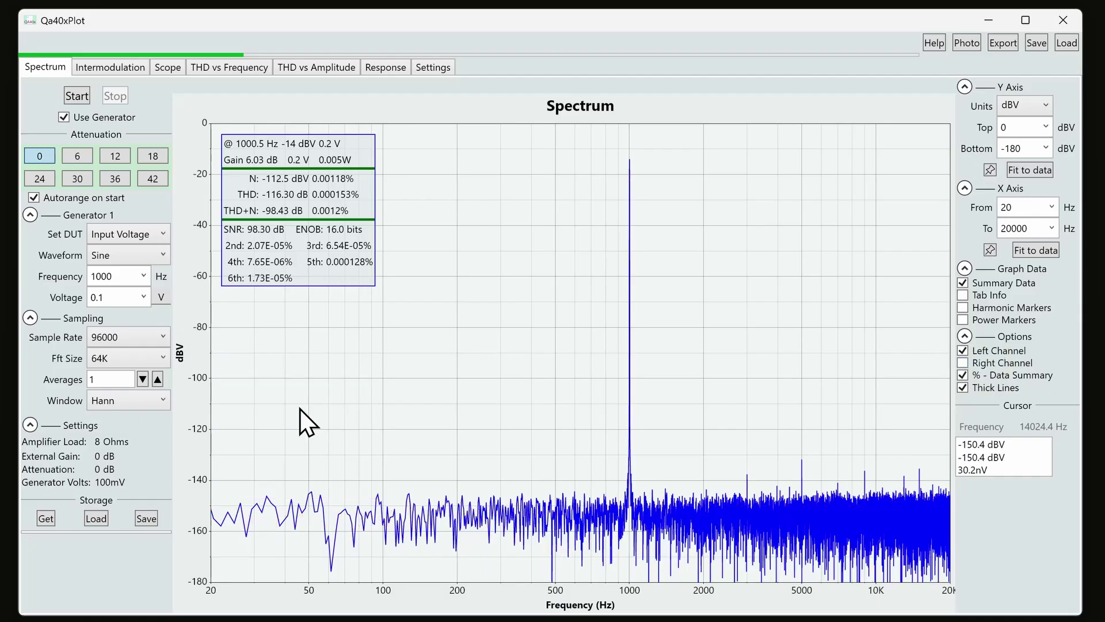
left_click(1014, 366)
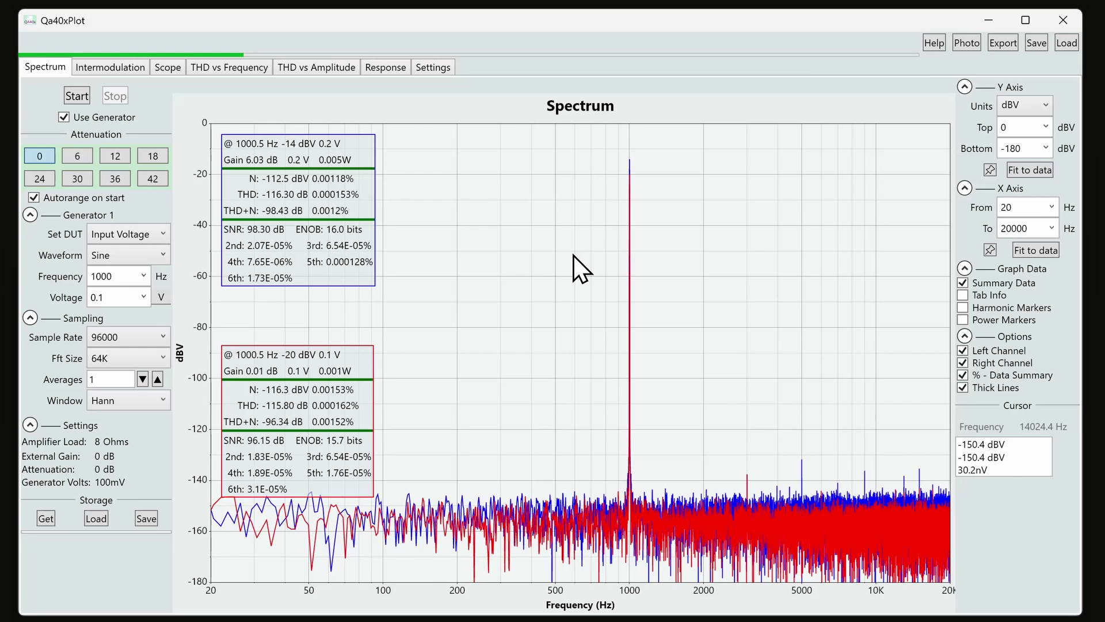
Overlay the left channel of the saved plot MyTest.plt.zip on the spectrum, then delete that plot from storage
left_click(45, 519)
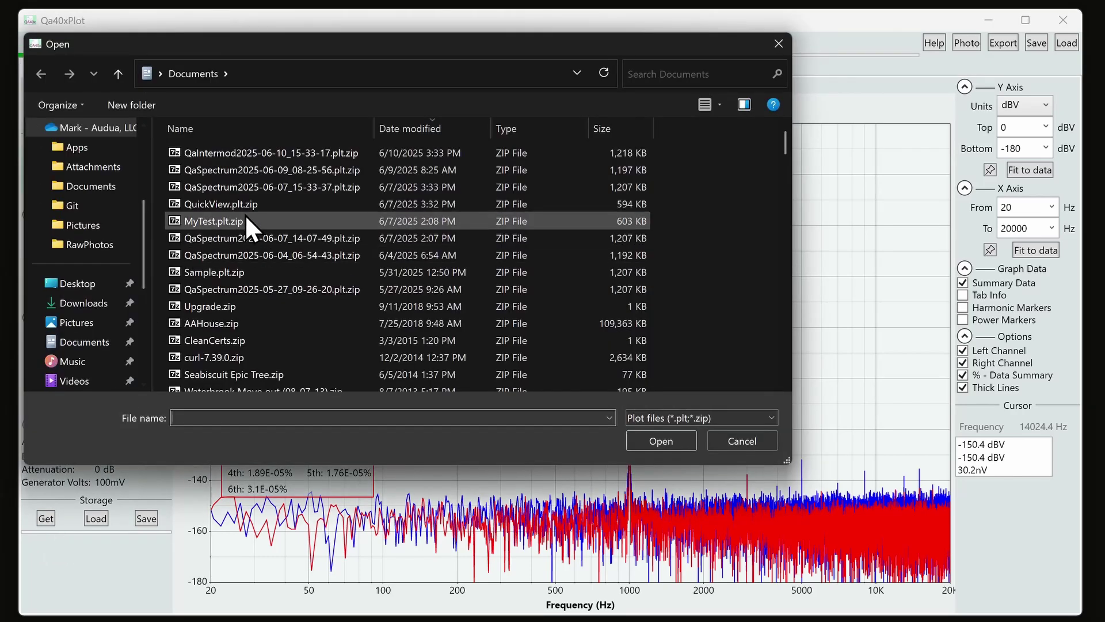
double_click(228, 223)
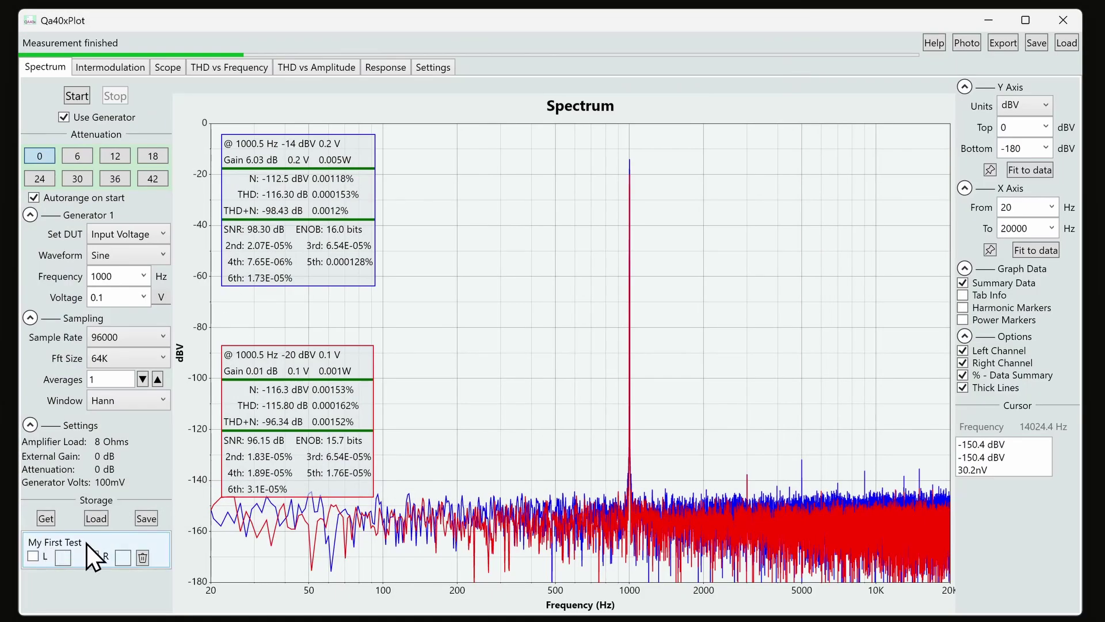
left_click(34, 554)
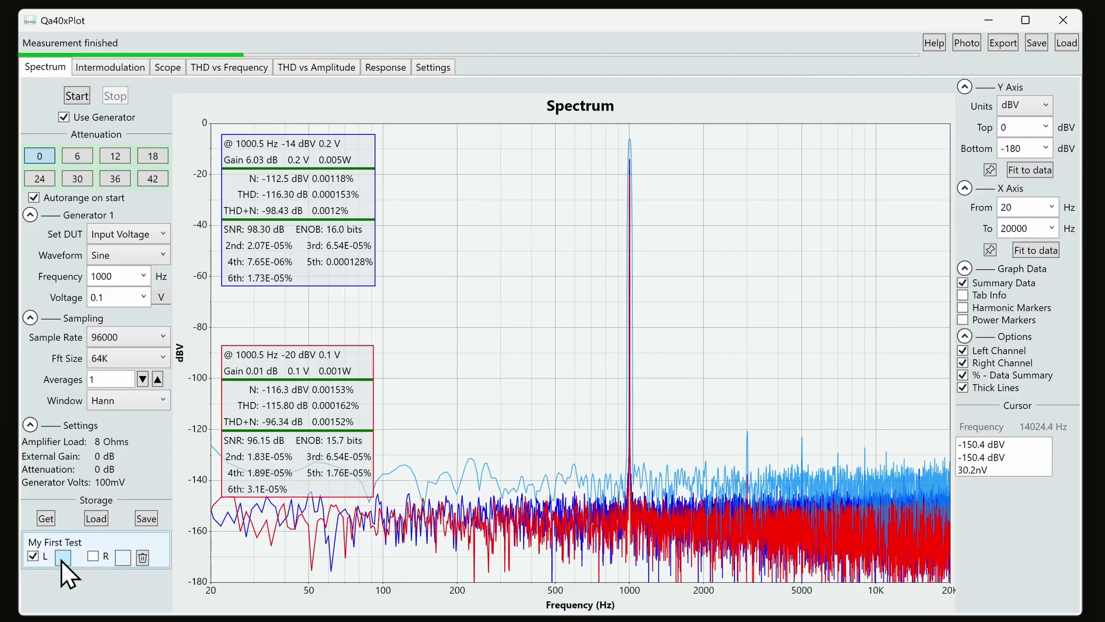
left_click(141, 558)
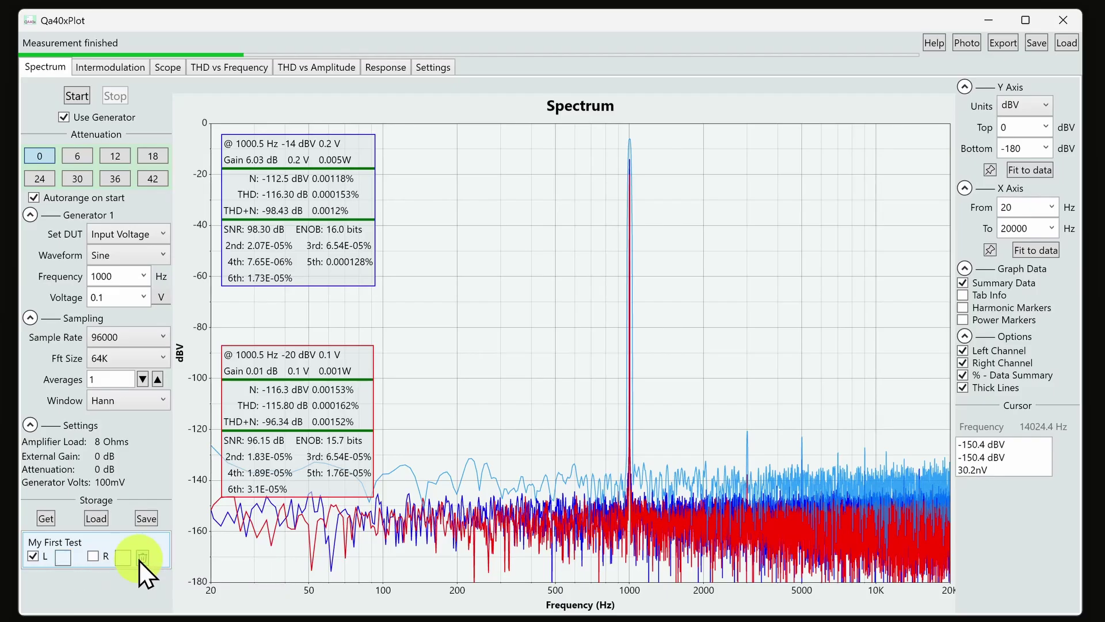
Save the current spectrum in Documents under the suggested file name QaSpectrum2025-06-13_07-58-52.plt
left_click(148, 518)
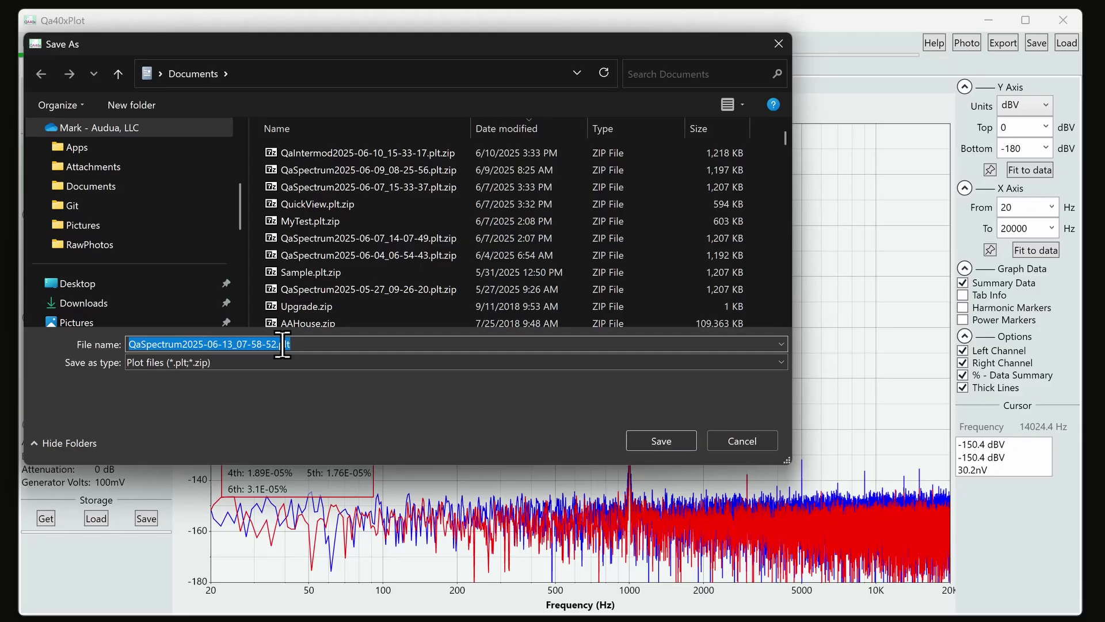
left_click(679, 435)
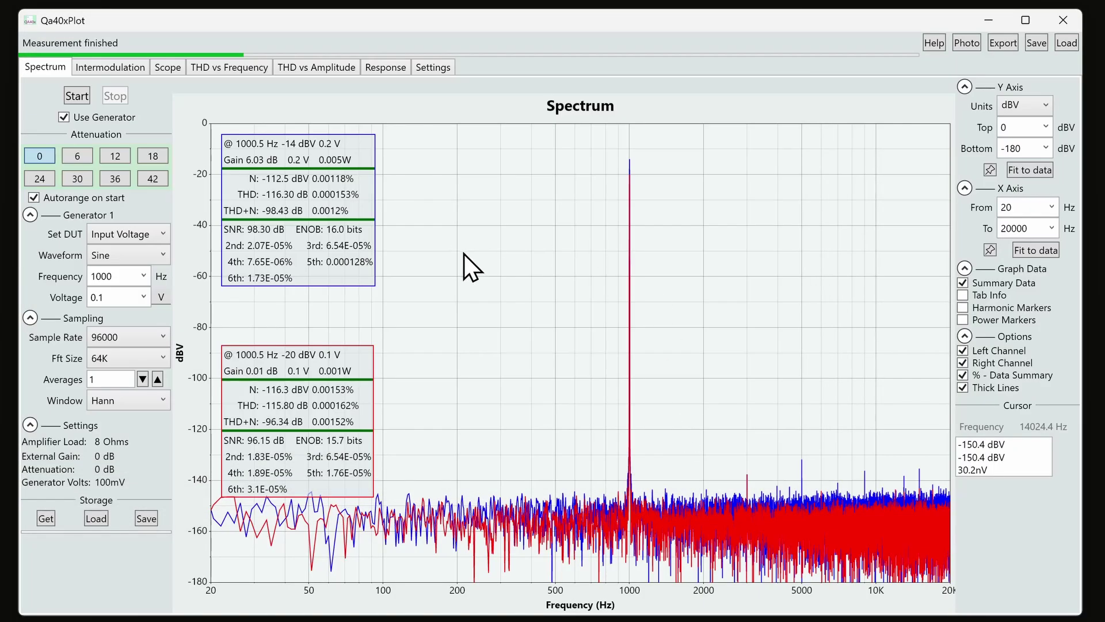
Set the generator to 100 Hz at 0.25 V and the sample rate to 192000
left_click(144, 273)
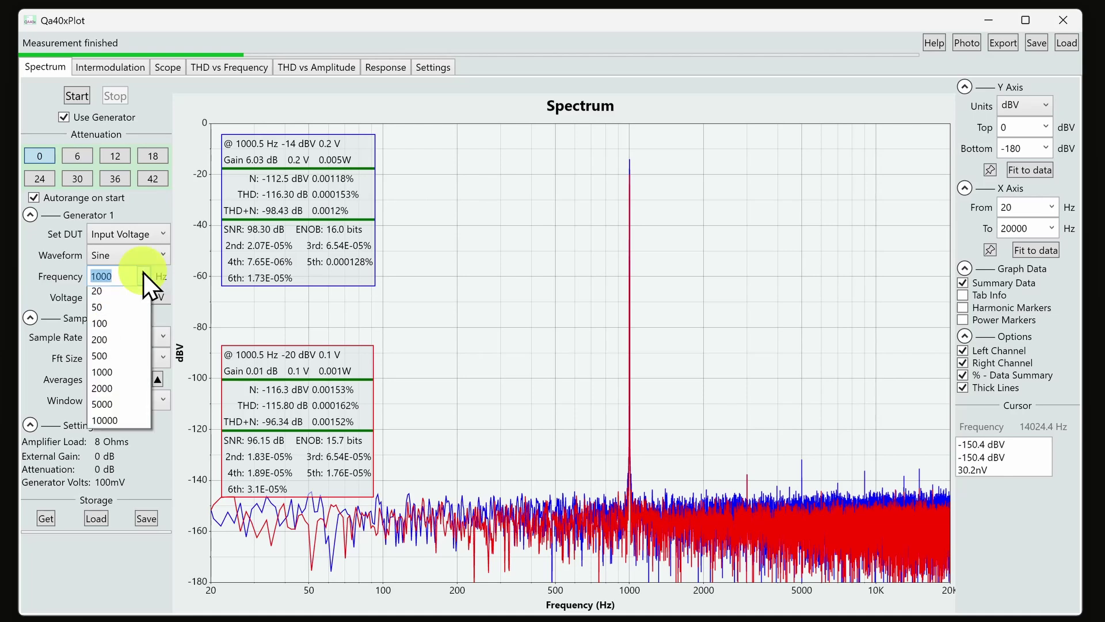
left_click(106, 360)
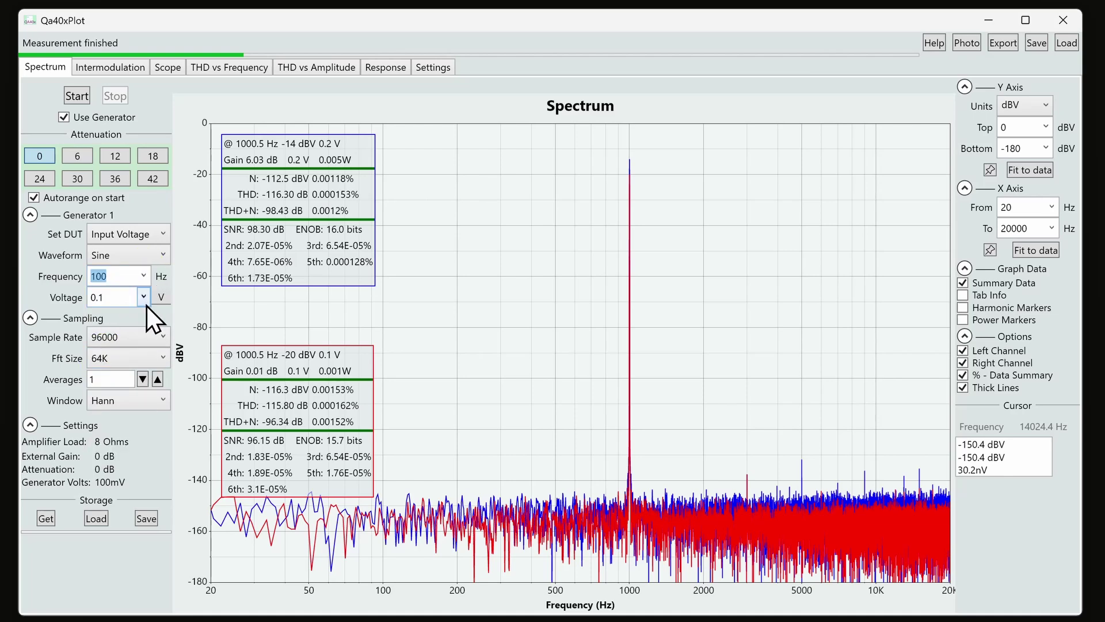
left_click(146, 300)
left_click(126, 350)
left_click(149, 343)
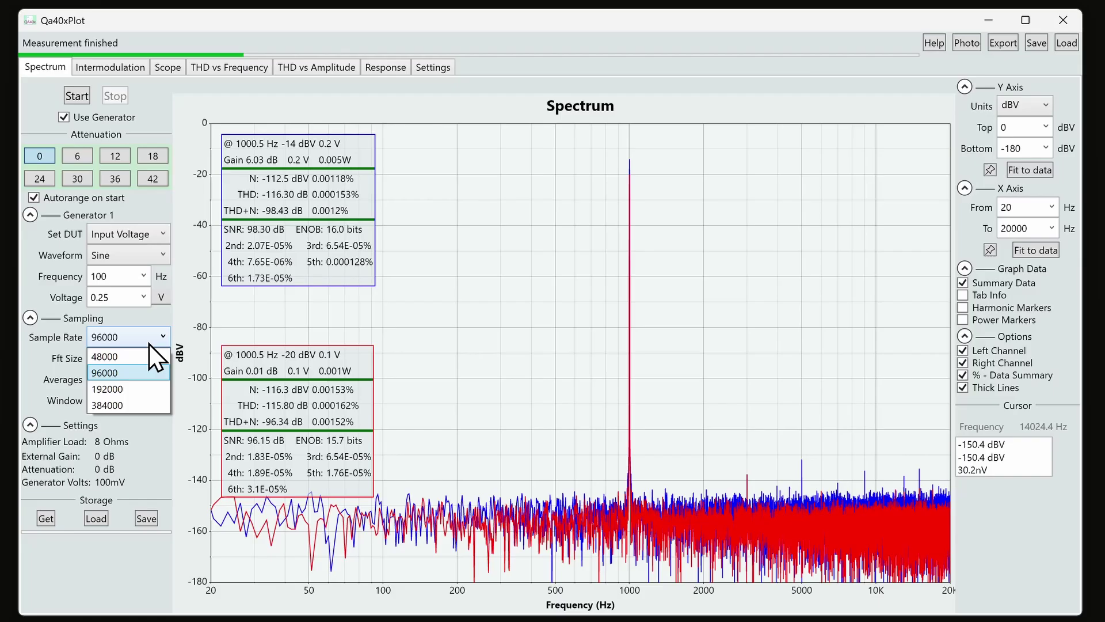
left_click(135, 385)
Run a new spectrum measurement with the right channel hidden, then stop it
left_click(78, 97)
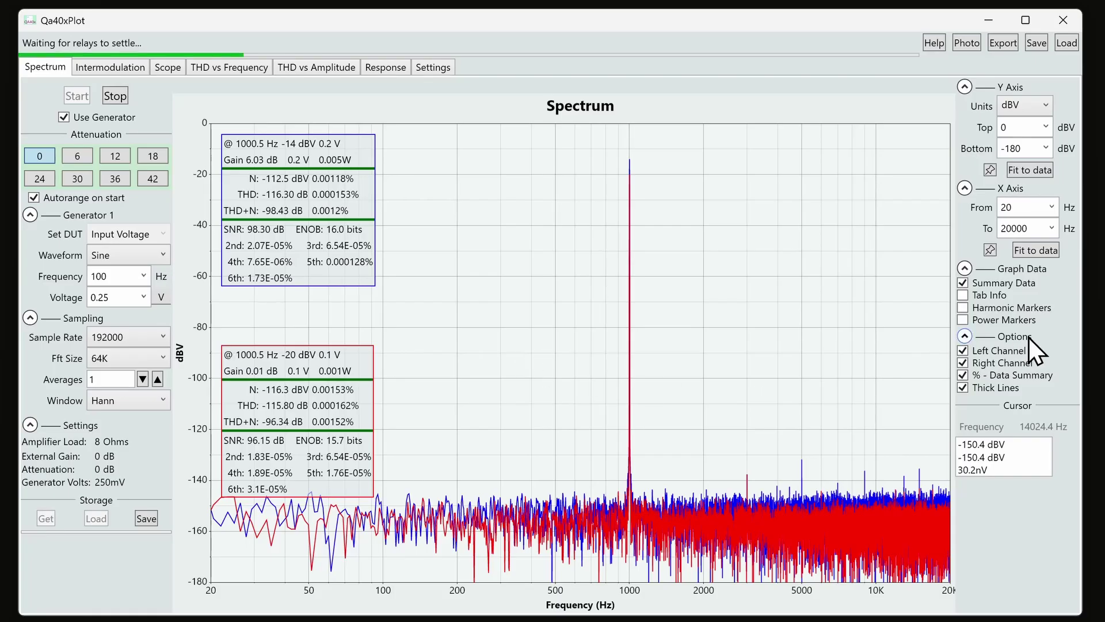
left_click(1001, 366)
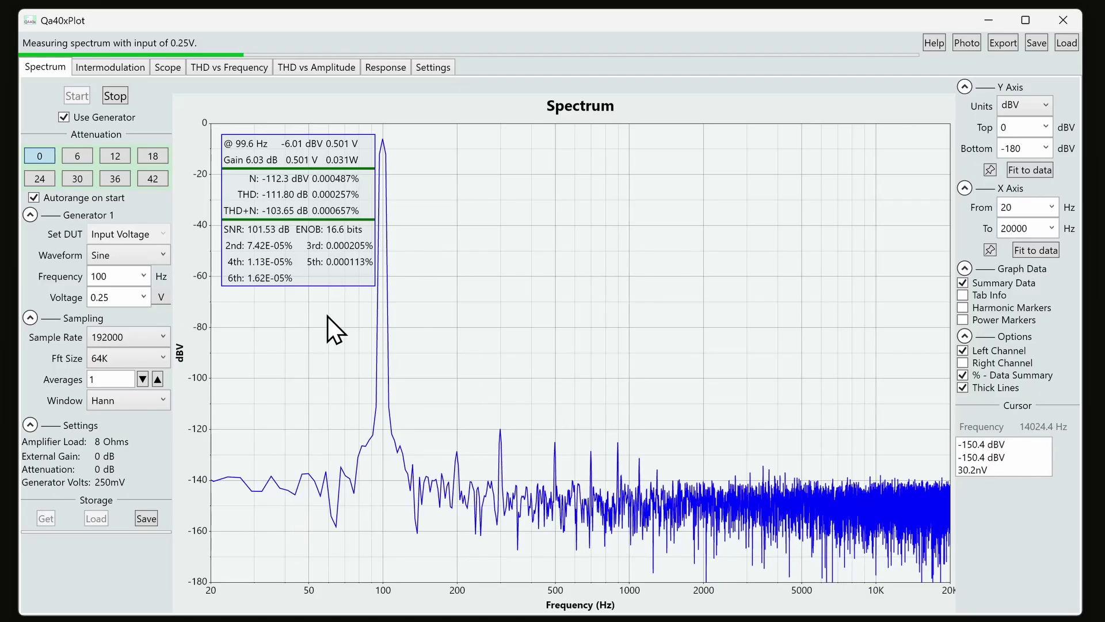
left_click(114, 93)
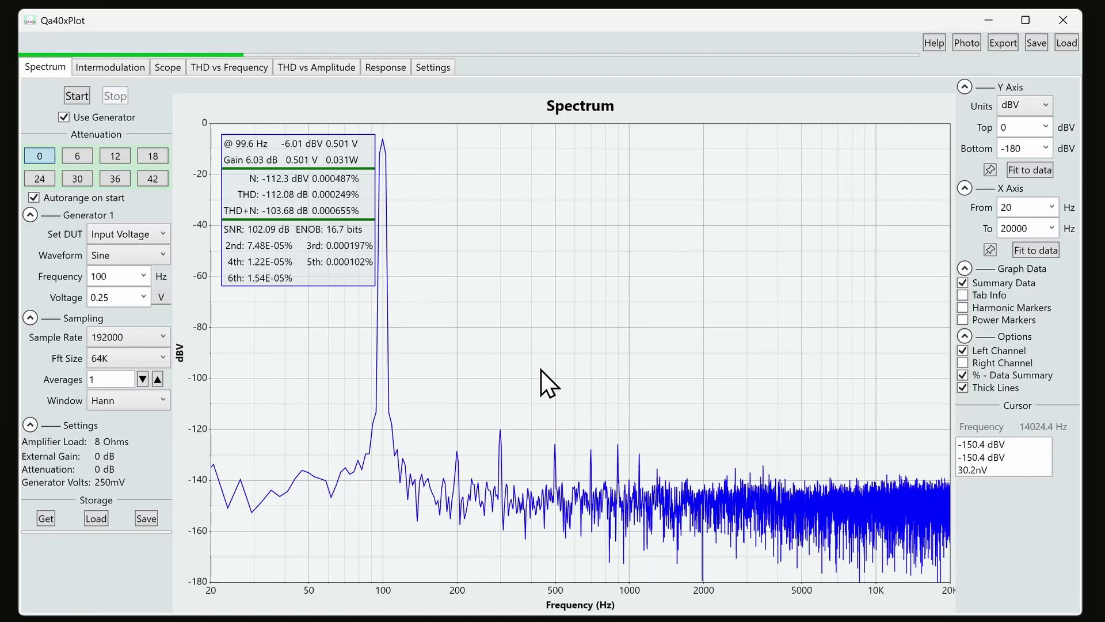
Load the saved plot QaSpectrum2025-06-13_07-58-52.plt.zip from Documents into storage
left_click(96, 518)
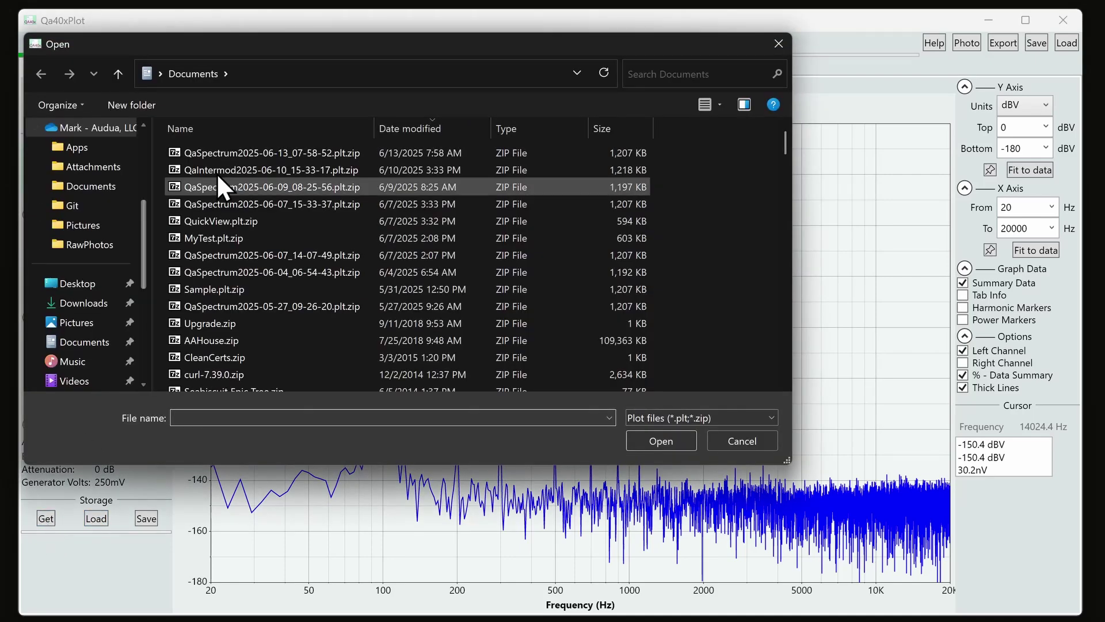
left_click(235, 154)
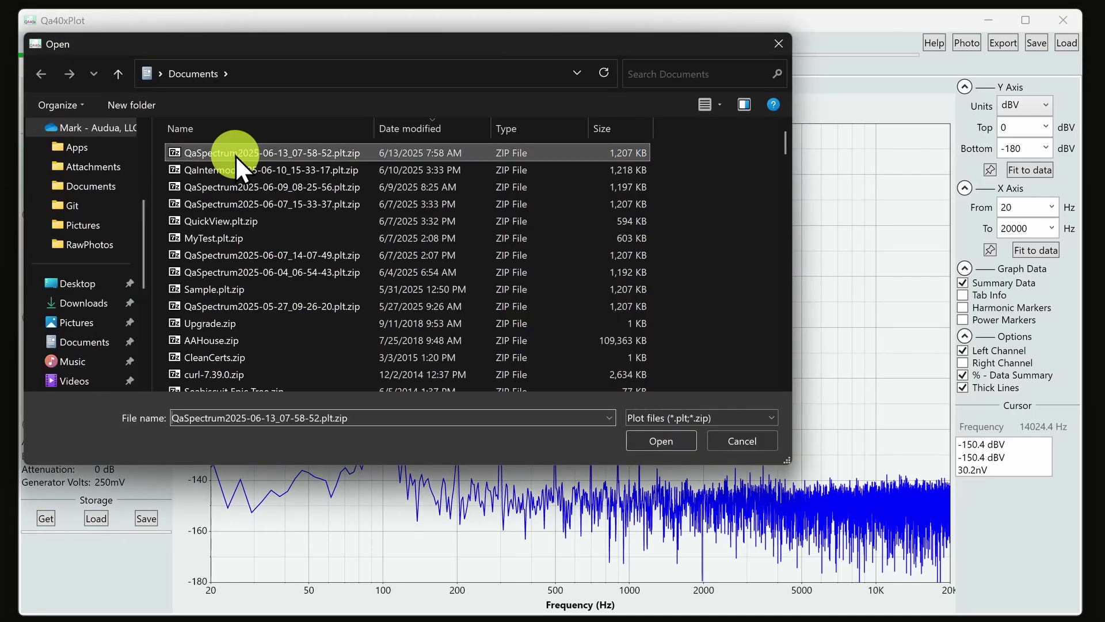
double_click(235, 155)
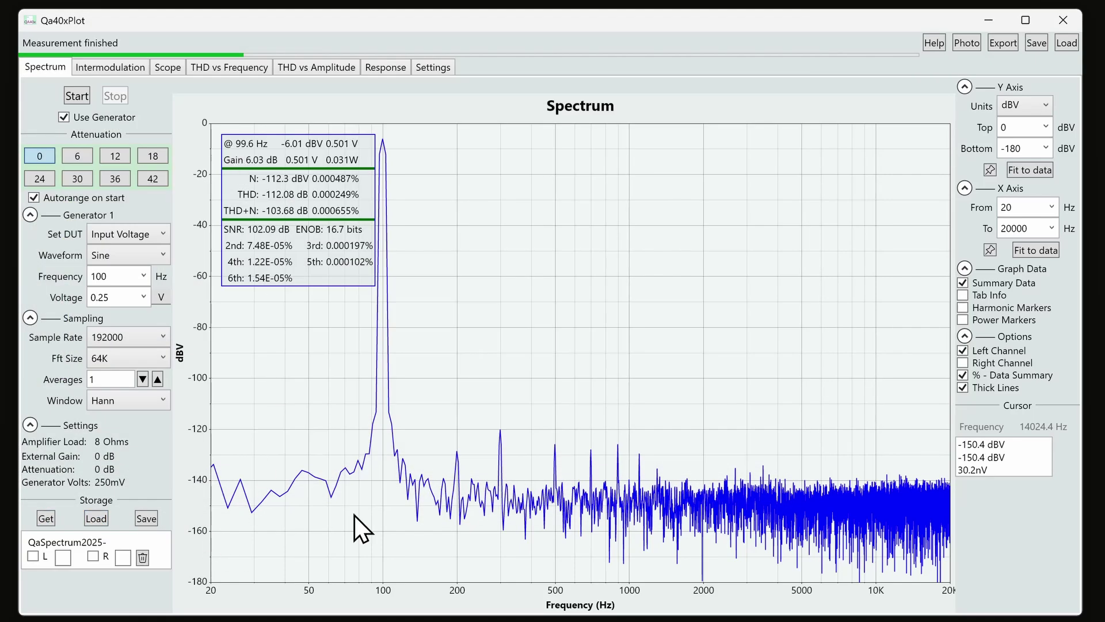
Briefly overlay the stored plot's left channel on the current spectrum, then hide it and delete the plot from storage
left_click(34, 556)
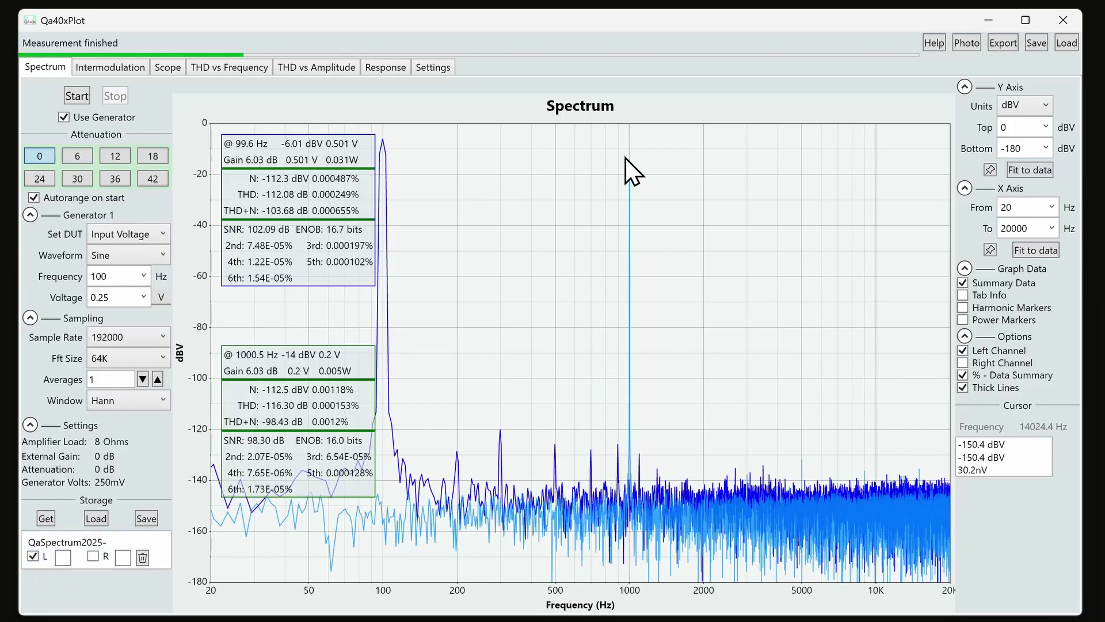
left_click(33, 556)
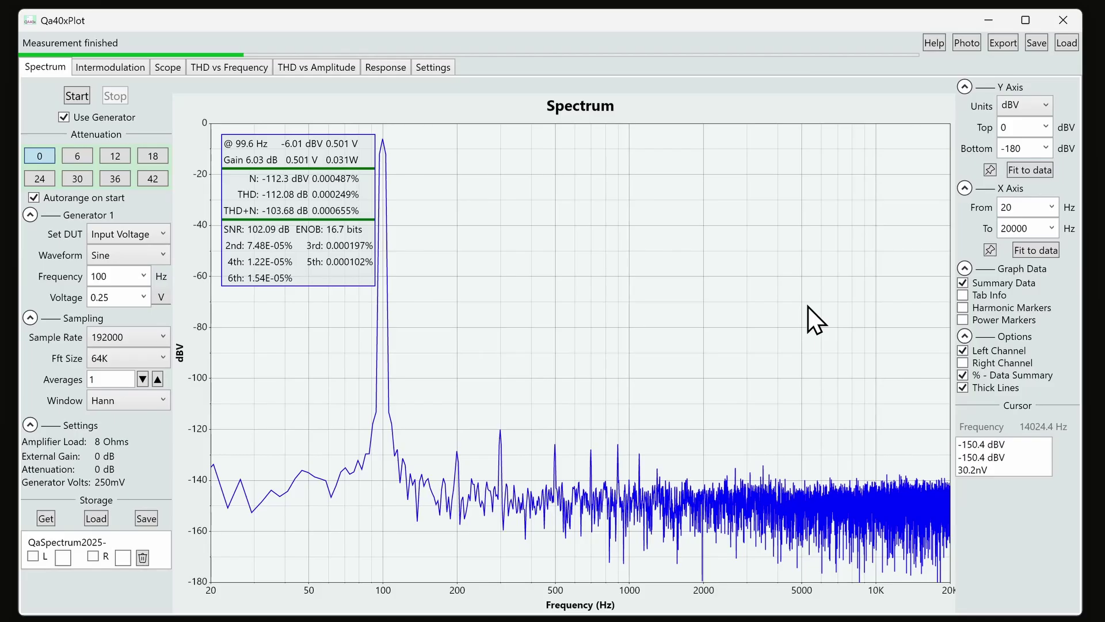
left_click(141, 556)
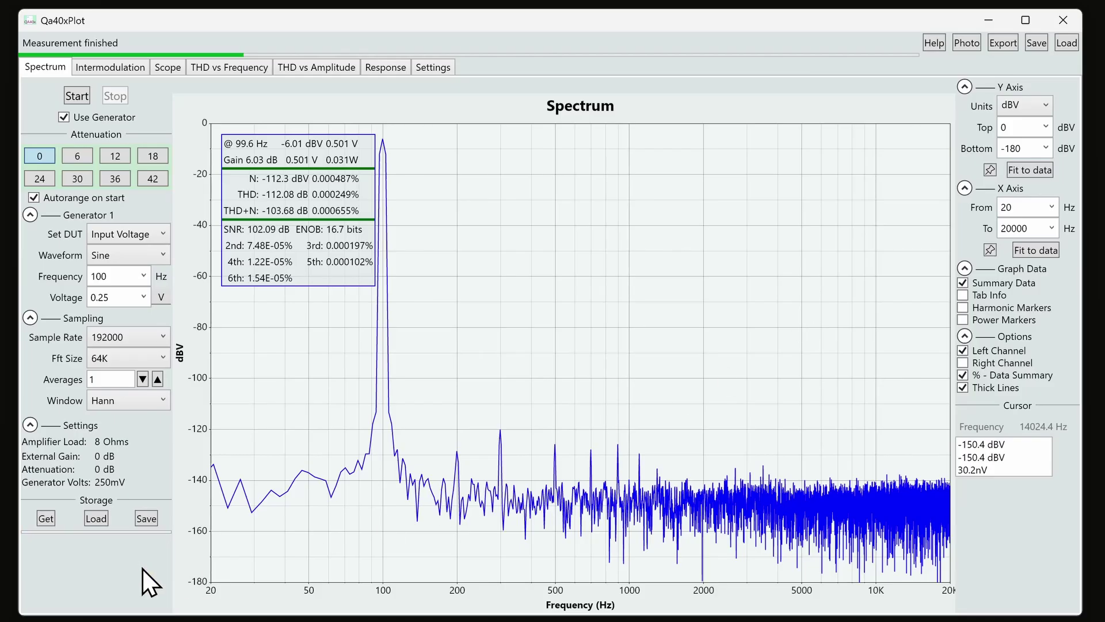
Load QaSpectrum2025-06-13_07-58-52.plt.zip from Documents as the current spectrum, including its measurement settings
left_click(95, 517)
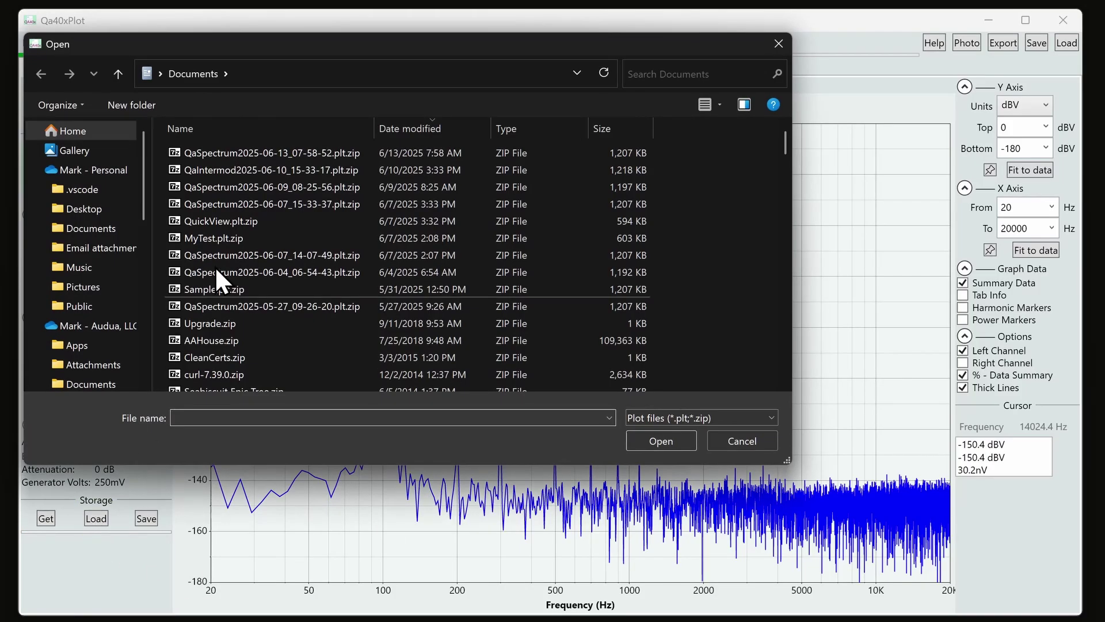
left_click(291, 155)
left_click(685, 434)
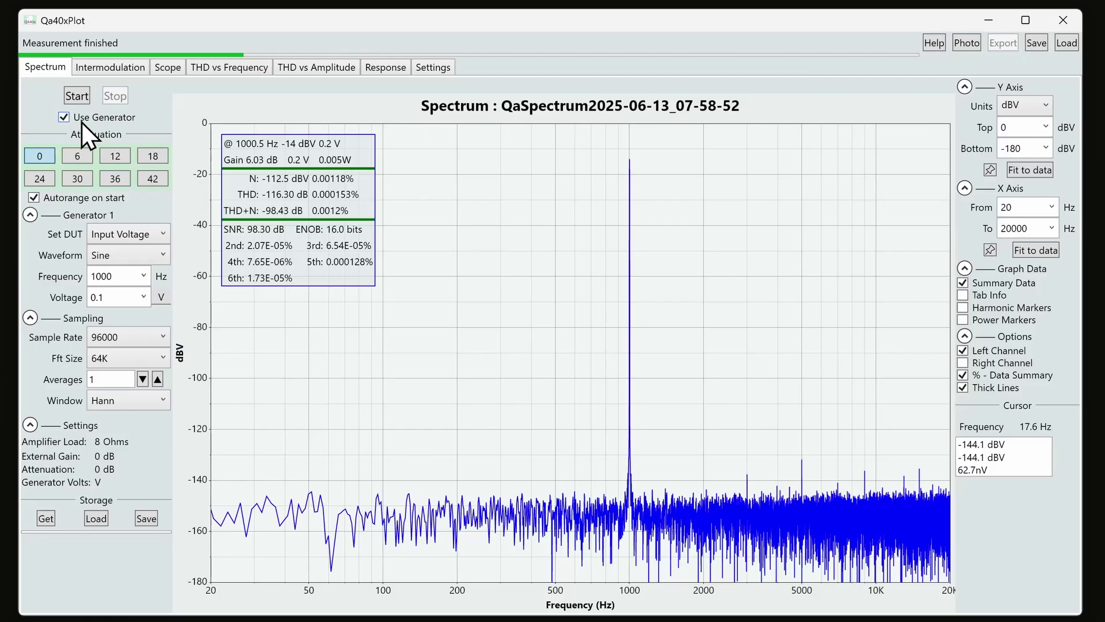
Run and stop a measurement with the loaded settings, then set the attenuation to 42 and start again with autorange on
left_click(74, 97)
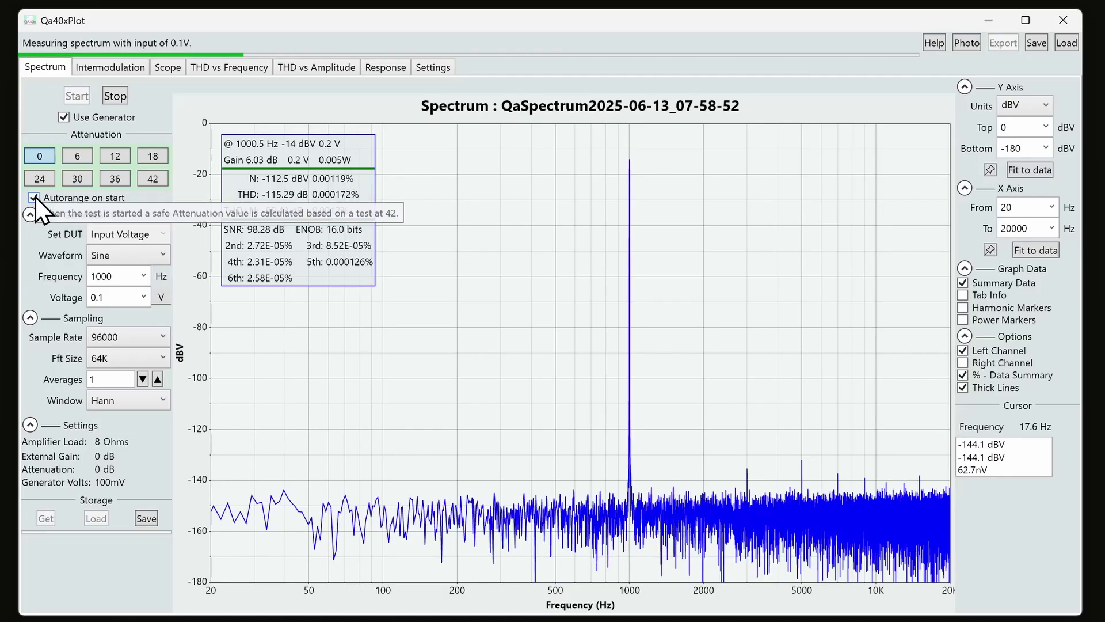
left_click(120, 96)
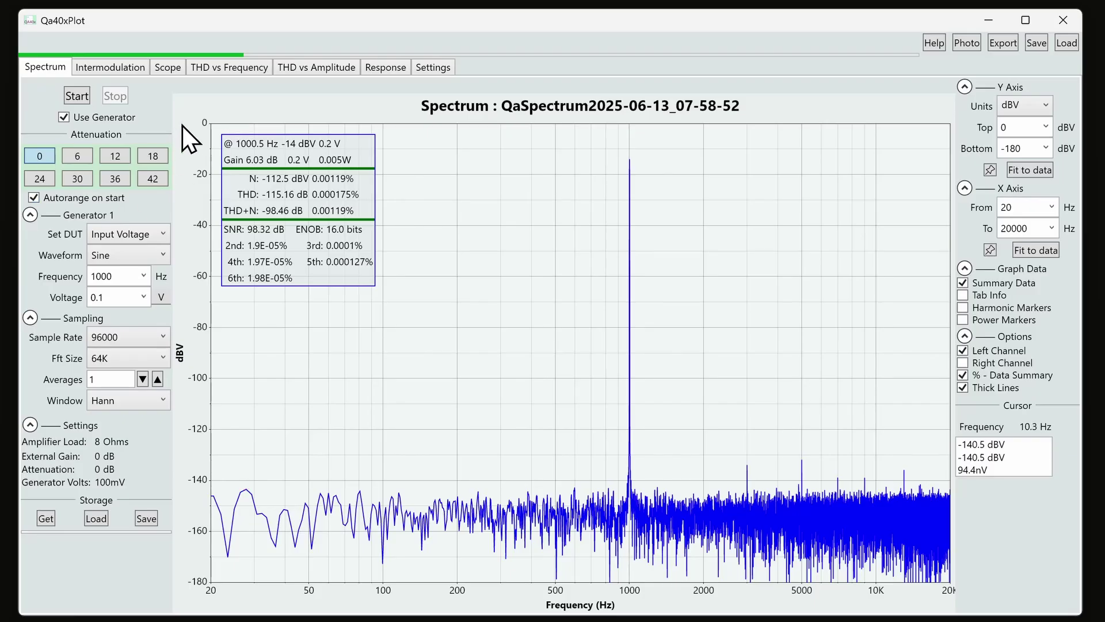
left_click(161, 178)
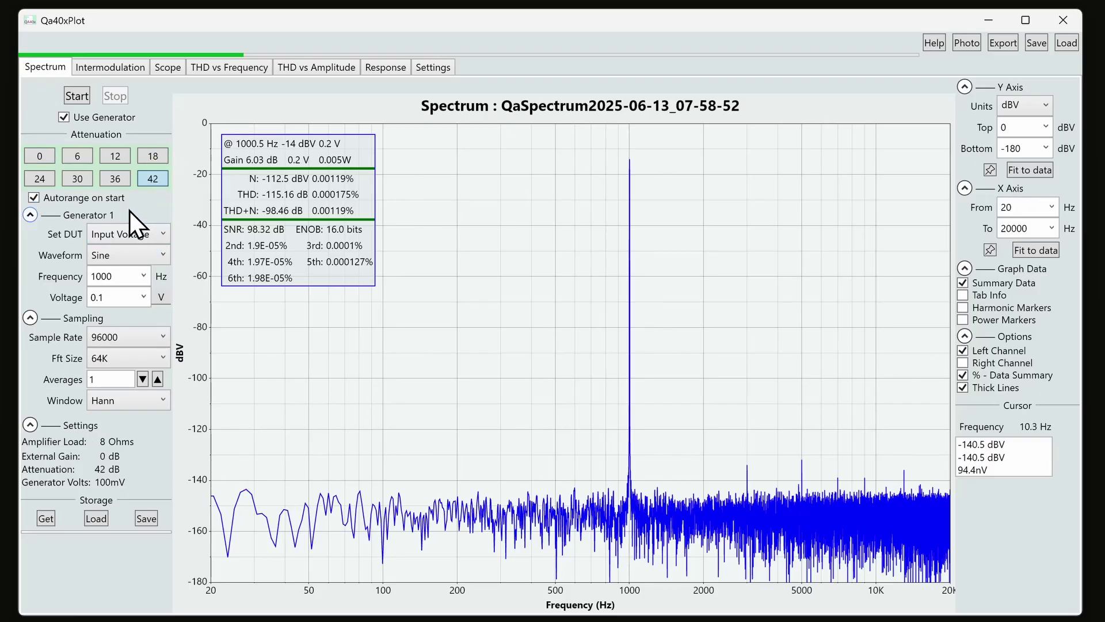
left_click(77, 95)
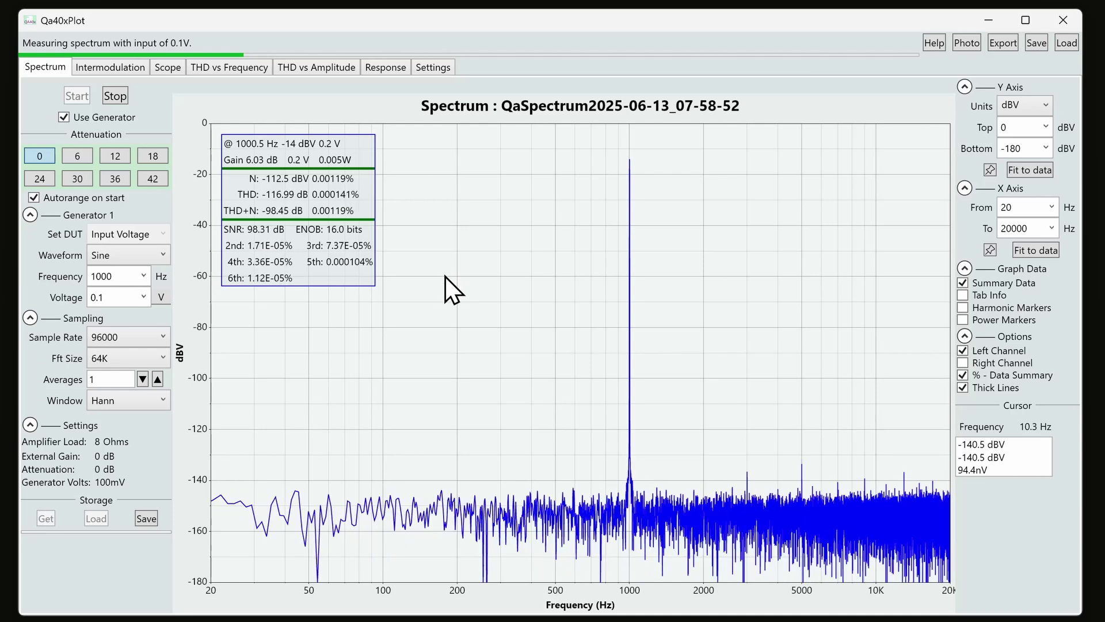
Turn off autorange on start, set the attenuation to 42 and stop the running measurement
left_click(58, 198)
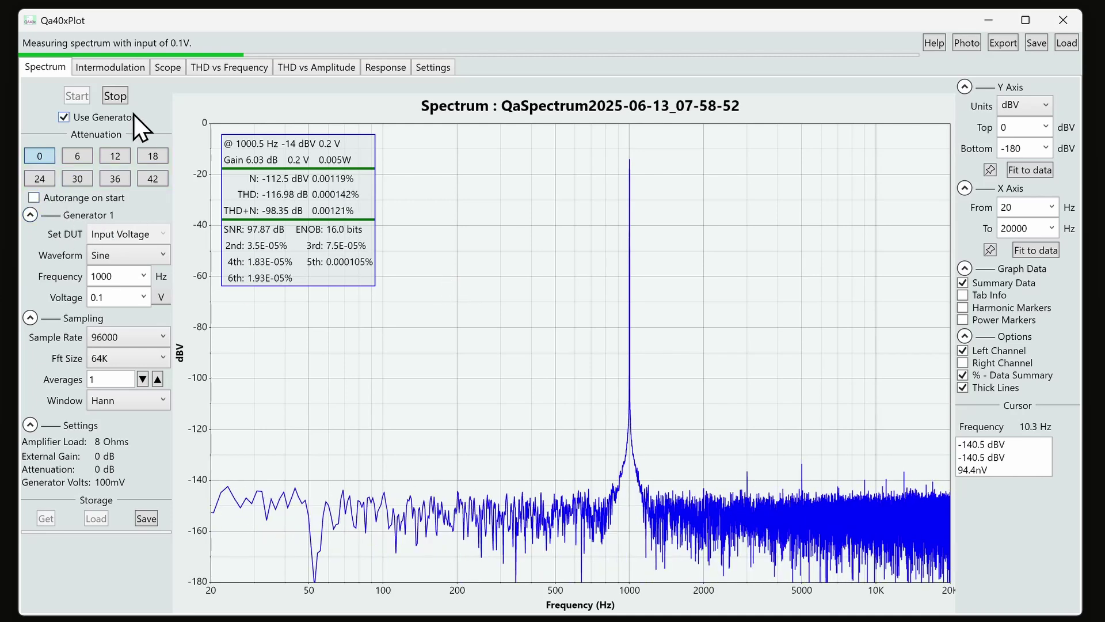
left_click(150, 178)
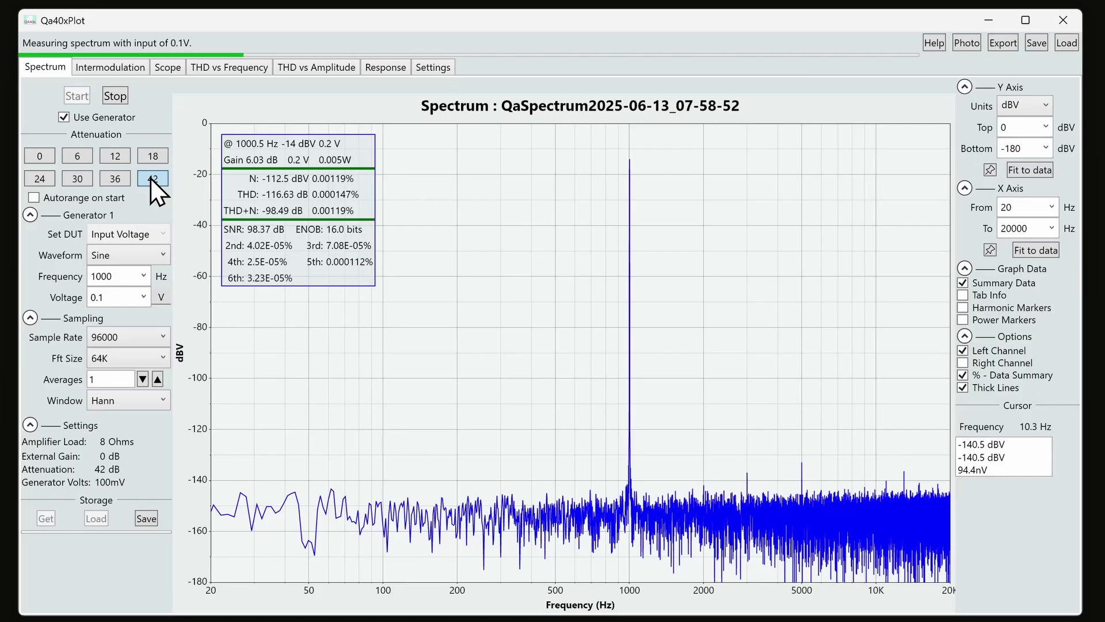
left_click(116, 97)
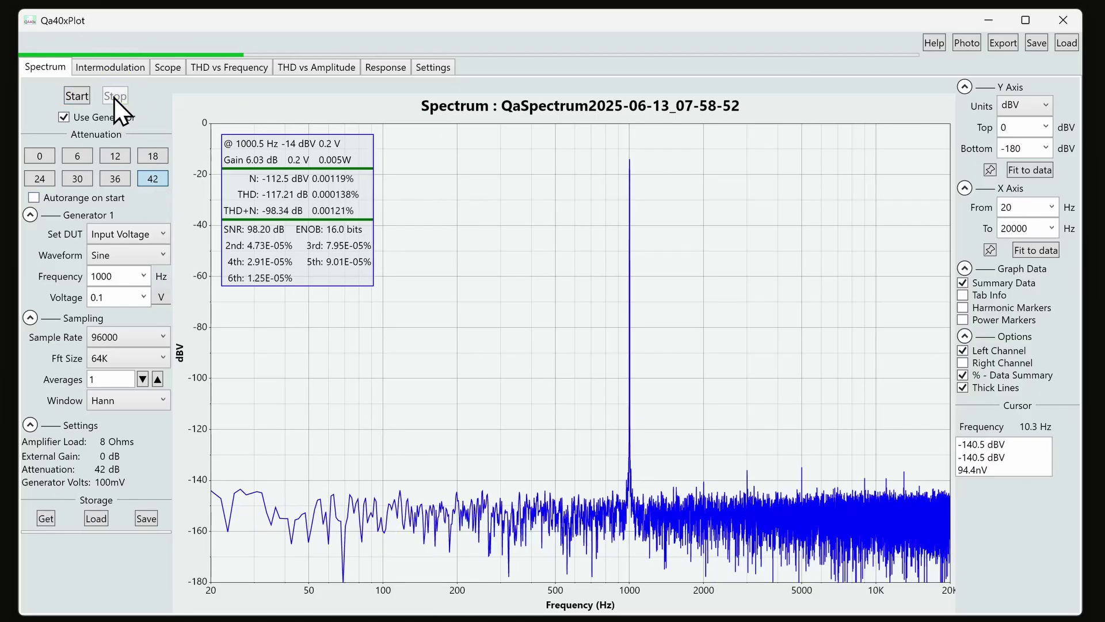
Turn off percentages in the data summary and run a measurement at attenuations of 42, 24 and 12, then stop it
left_click(1017, 374)
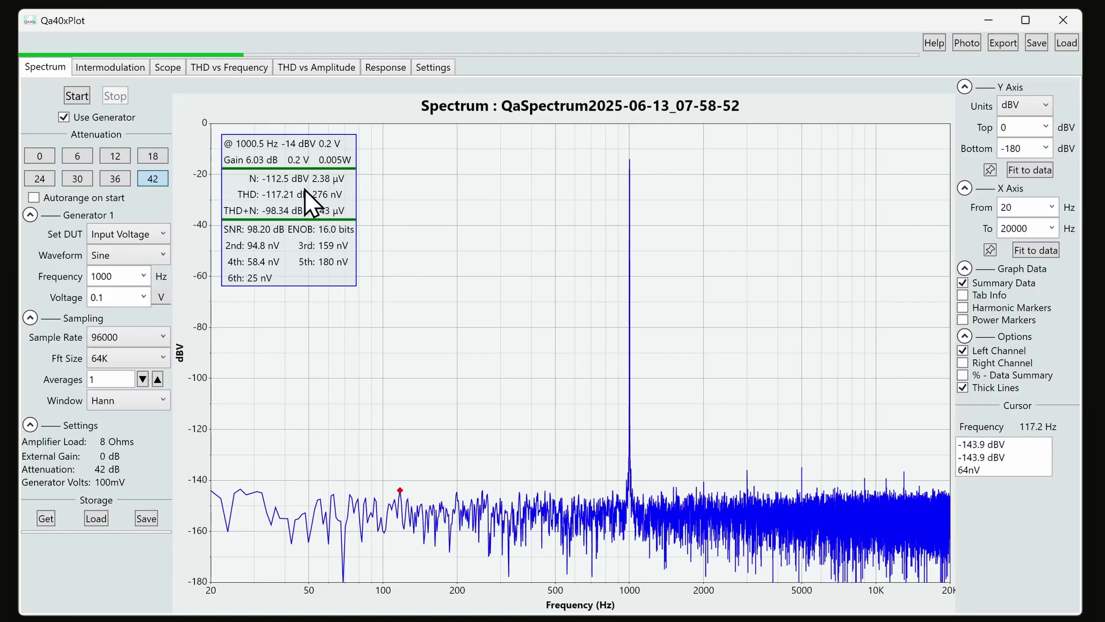
left_click(76, 96)
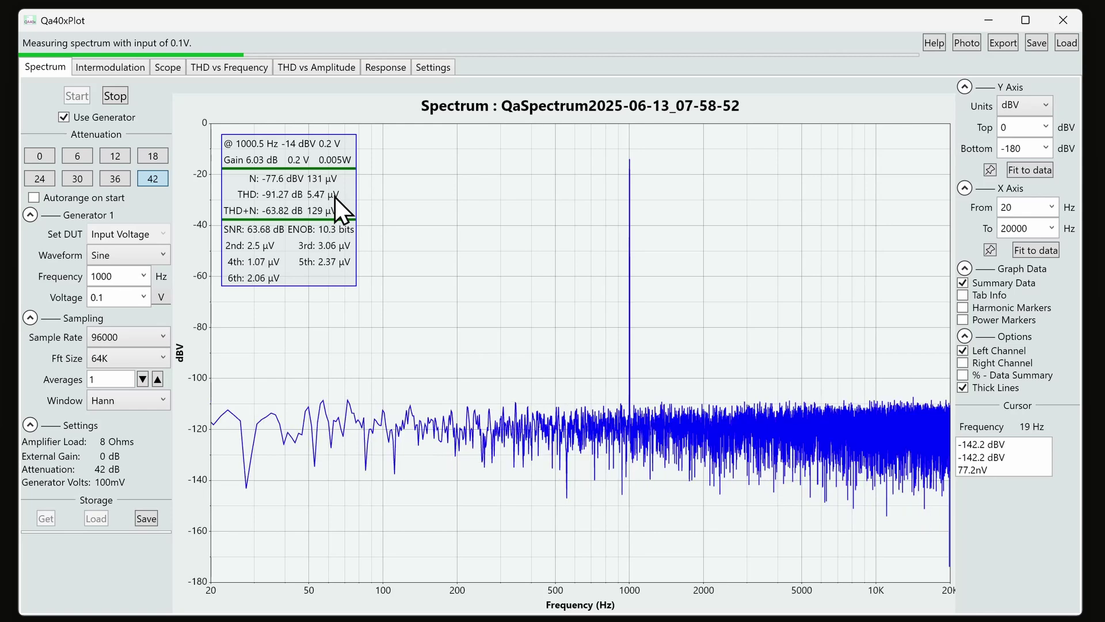
left_click(43, 182)
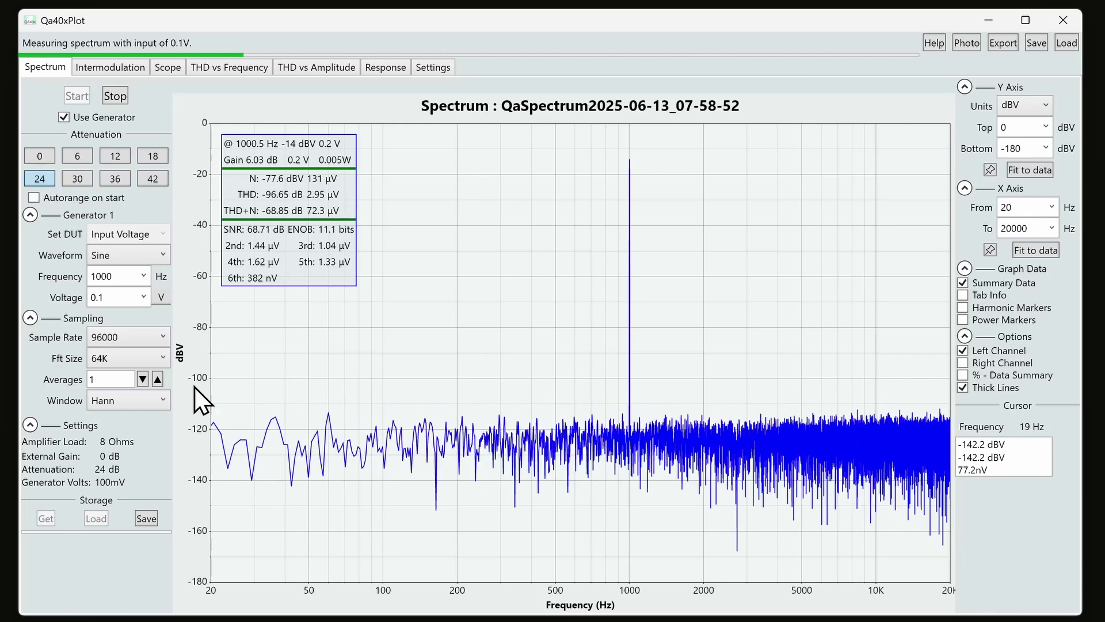
left_click(112, 157)
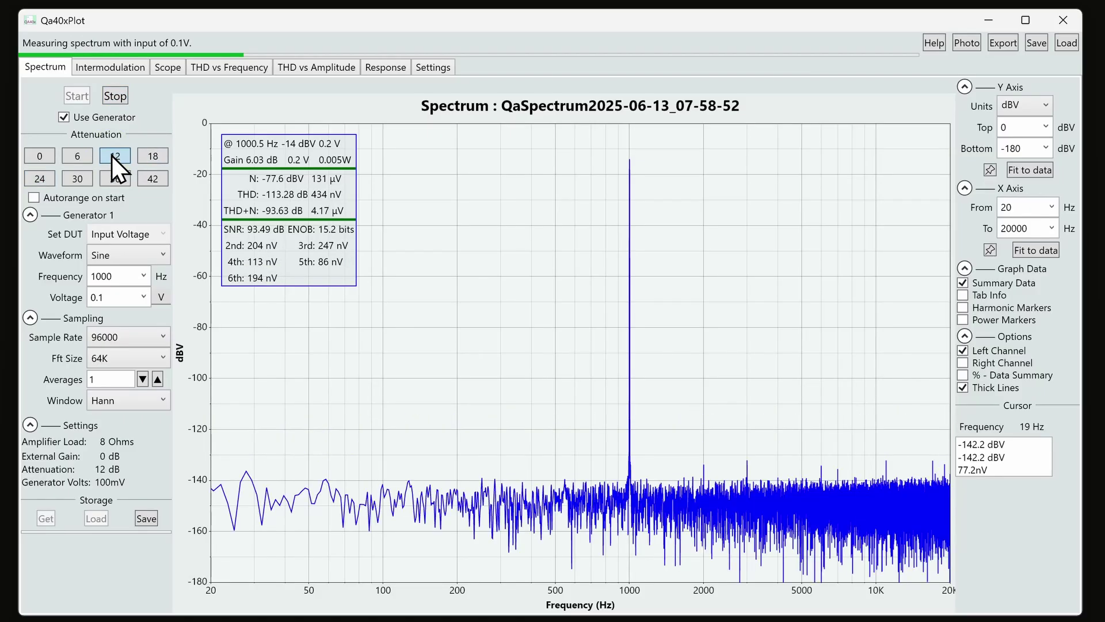
left_click(123, 96)
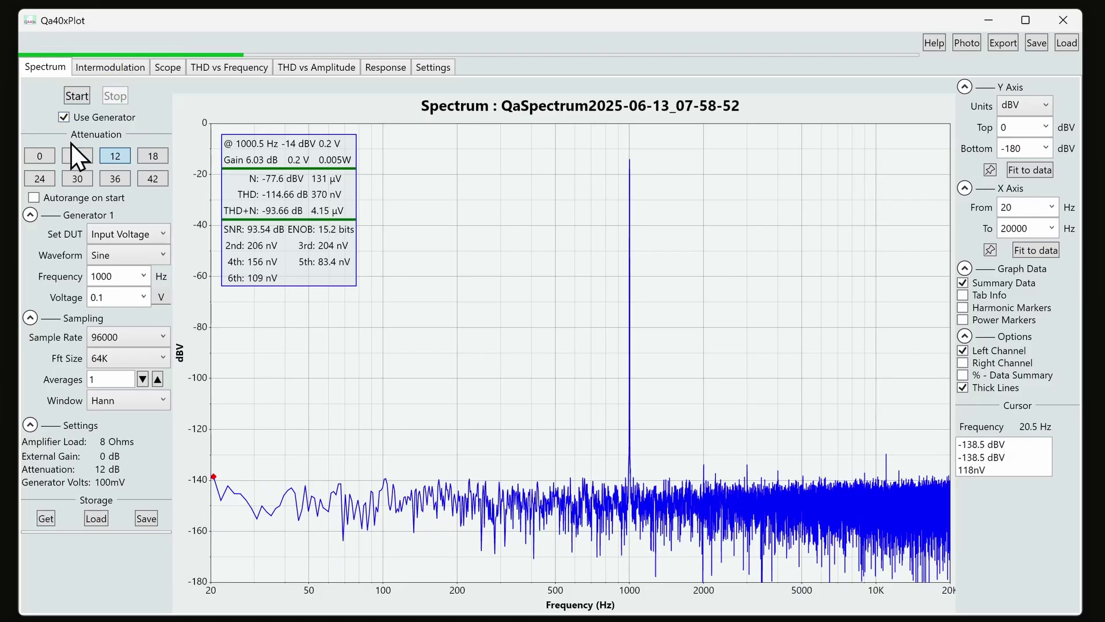
Set the attenuation to 0 and run another spectrum measurement without autorange, then stop it
left_click(39, 157)
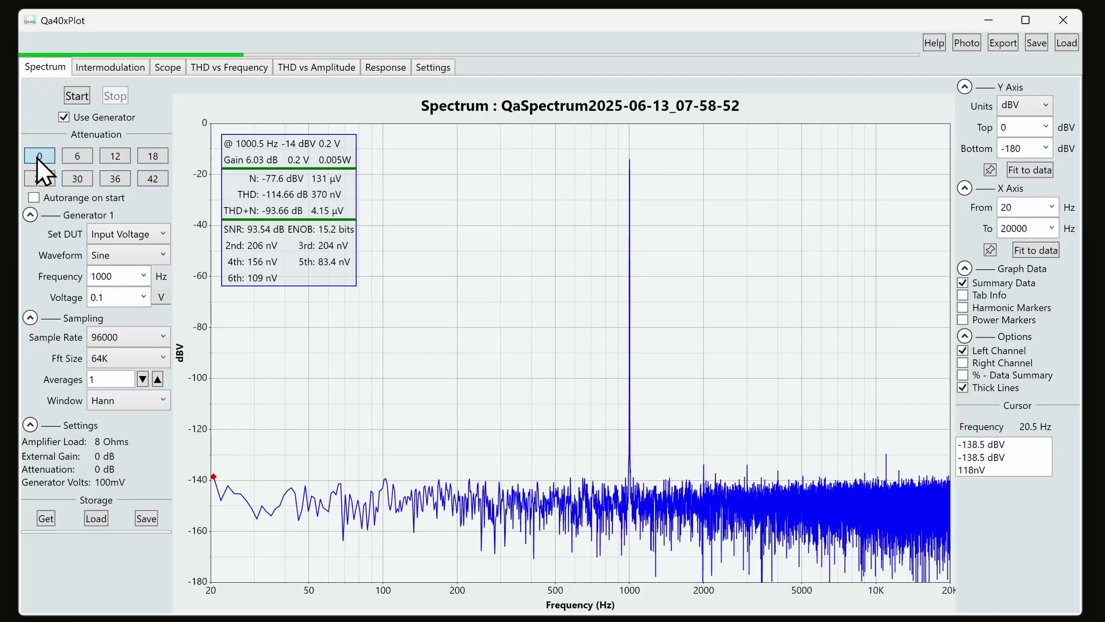
left_click(82, 94)
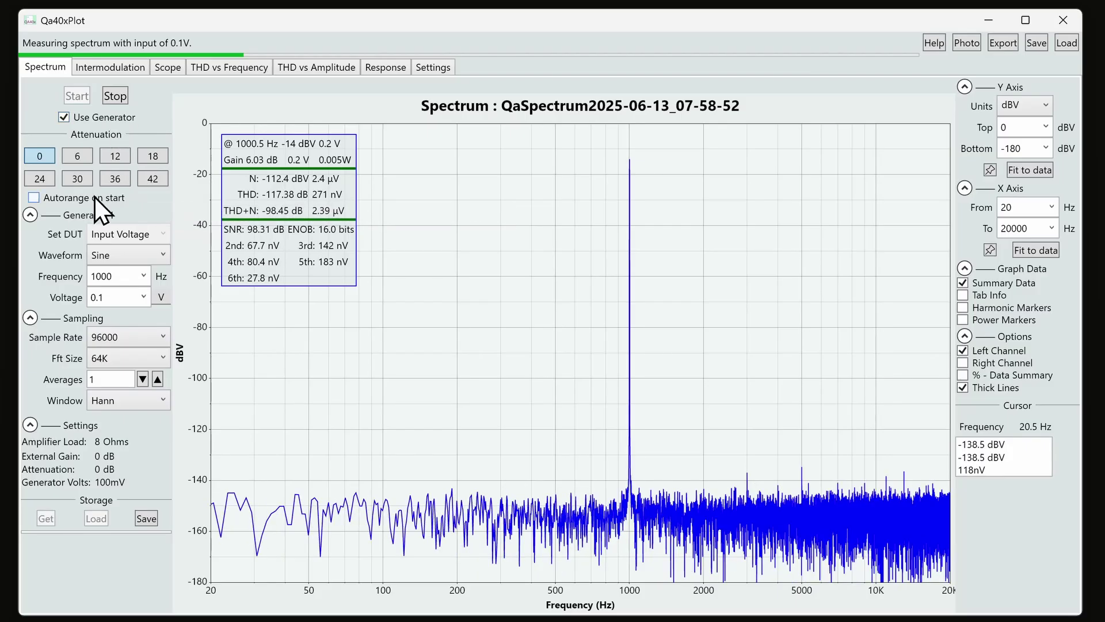
left_click(116, 92)
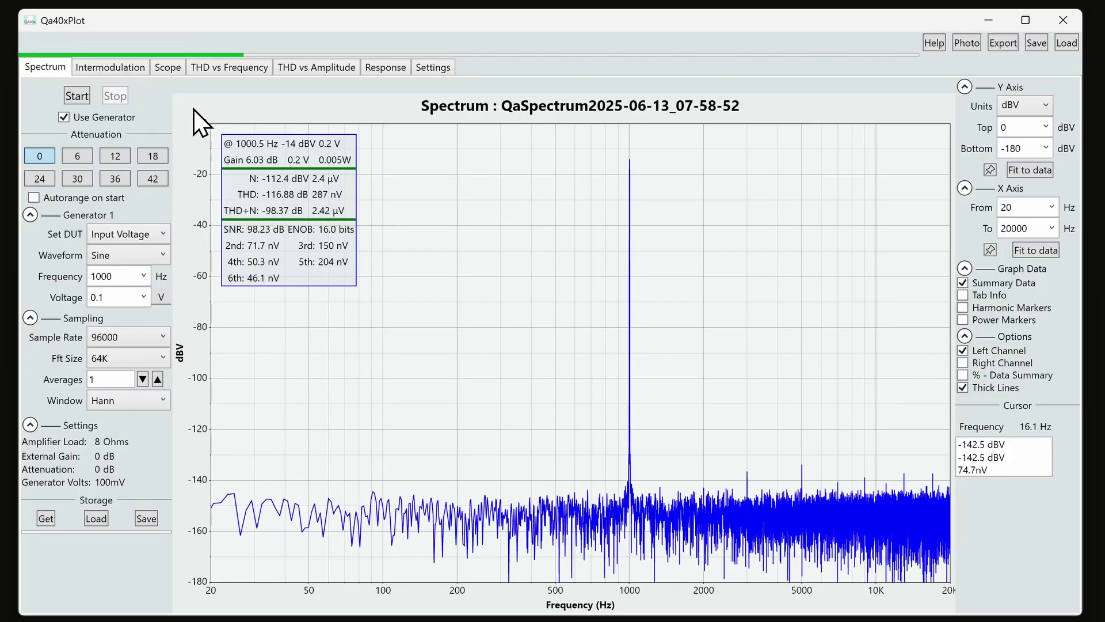
Turn autorange on start back on and run a spectrum measurement, then stop it
left_click(62, 199)
left_click(72, 94)
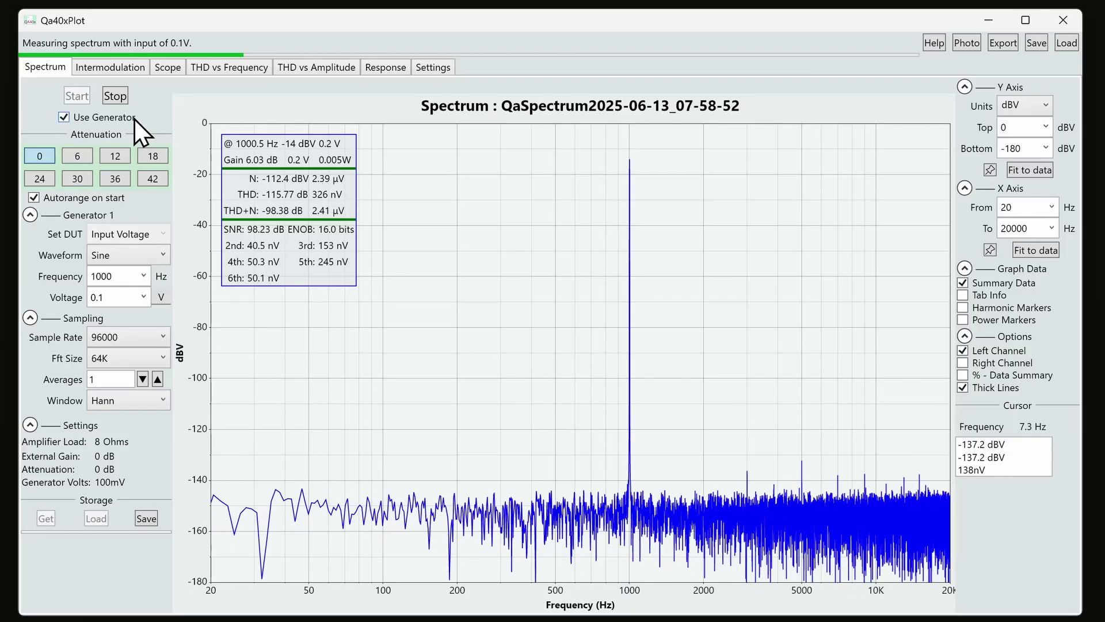
left_click(115, 96)
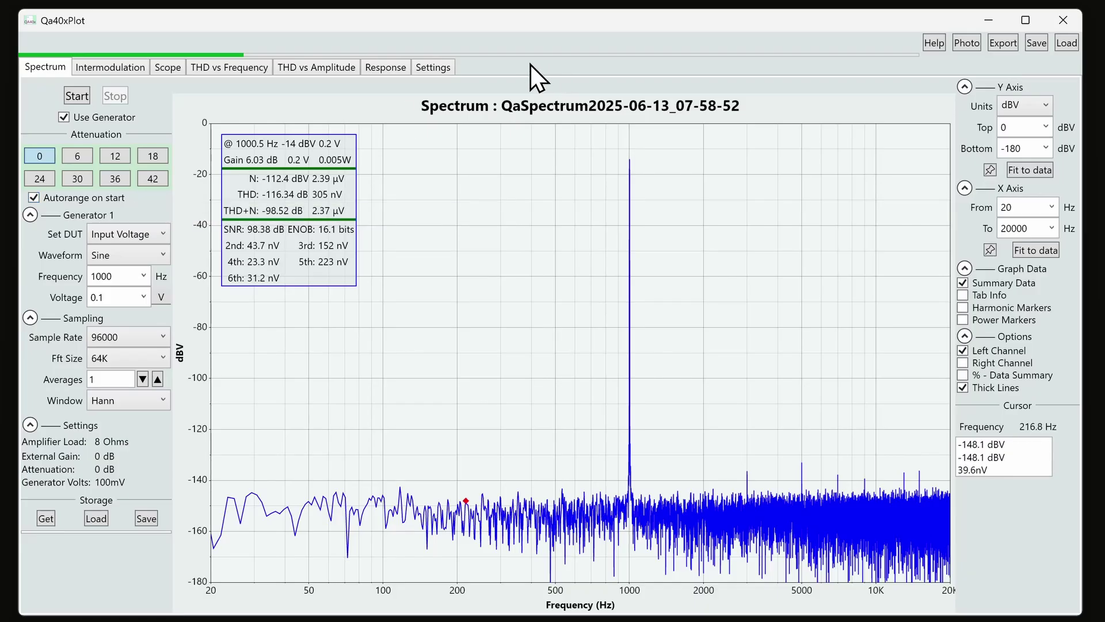
Turn off autorange on start, run a measurement at the current attenuation, and set the attenuation to 42
left_click(65, 201)
left_click(77, 96)
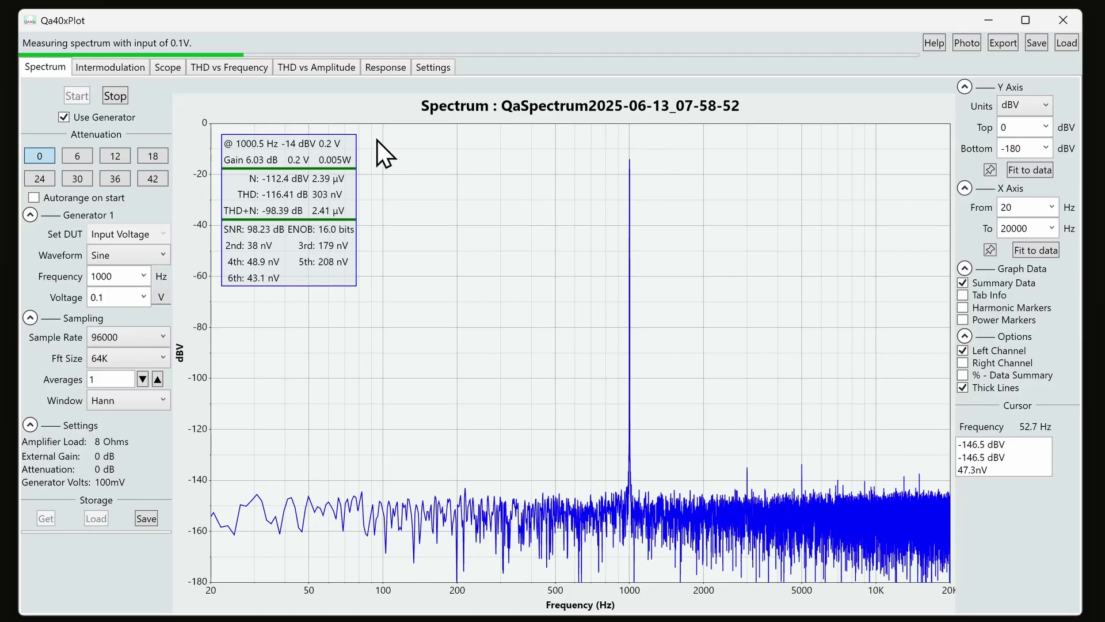
left_click(148, 181)
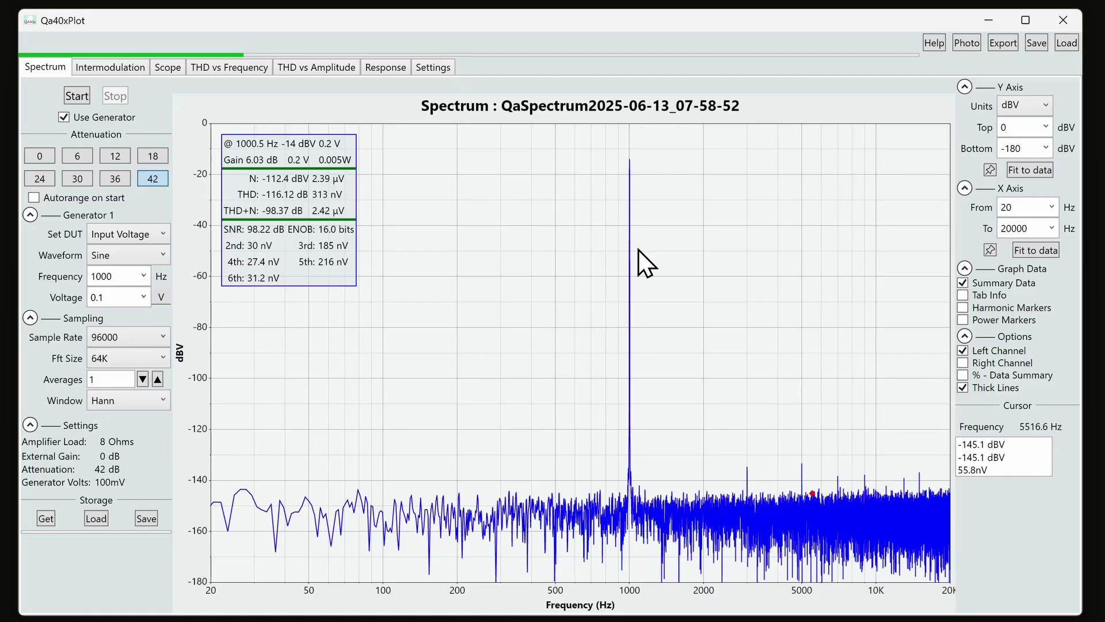
Set the generator voltage to 125 mV and run a spectrum measurement with it, then stop it
left_click(161, 298)
left_click(200, 313)
double_click(93, 294)
type("125")
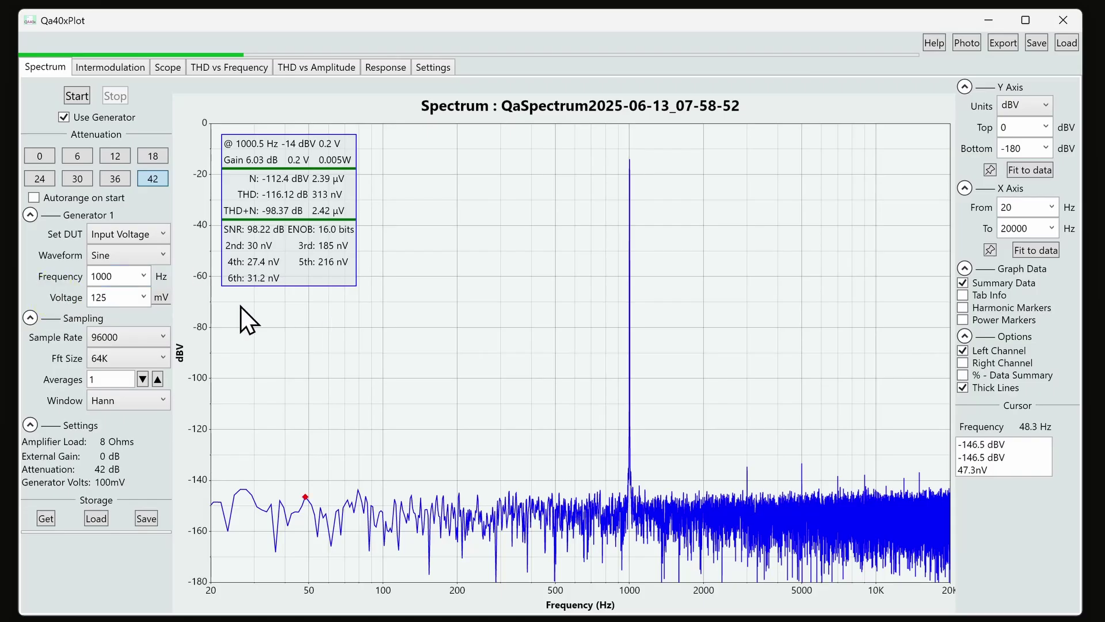
left_click(78, 95)
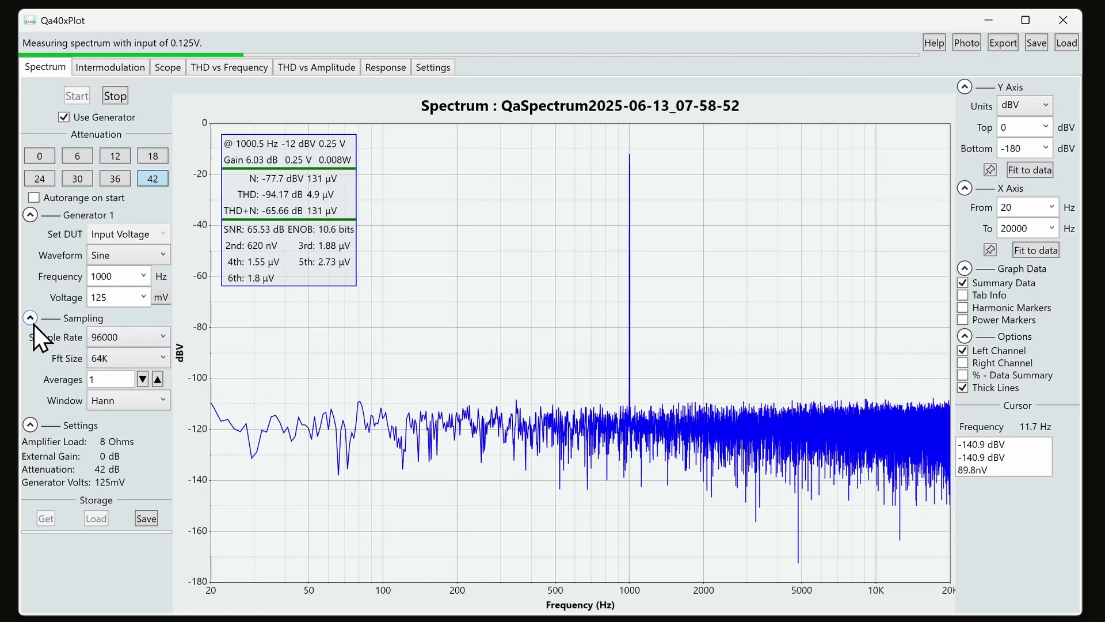
left_click(114, 98)
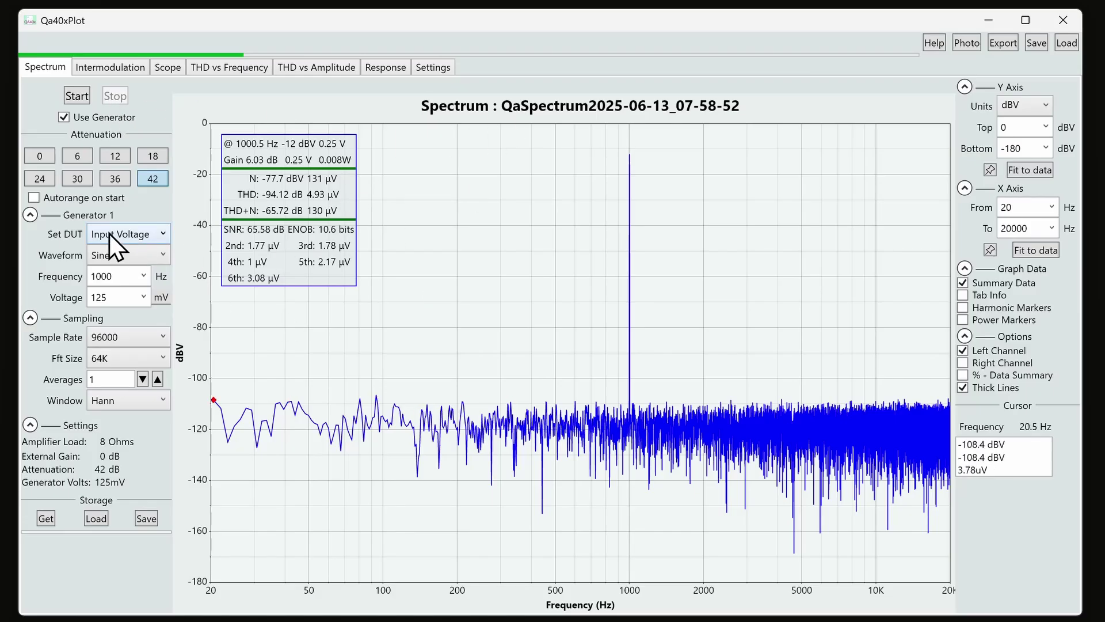
Change the generator's Set DUT mode to Output Voltage and run a measurement, then stop it
left_click(129, 239)
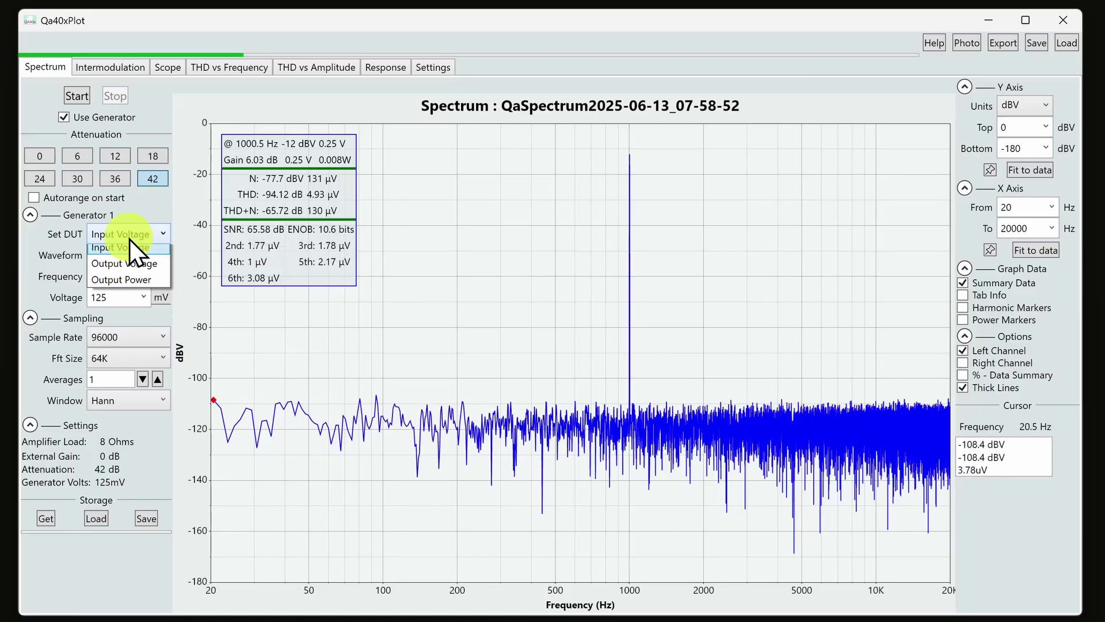
left_click(136, 271)
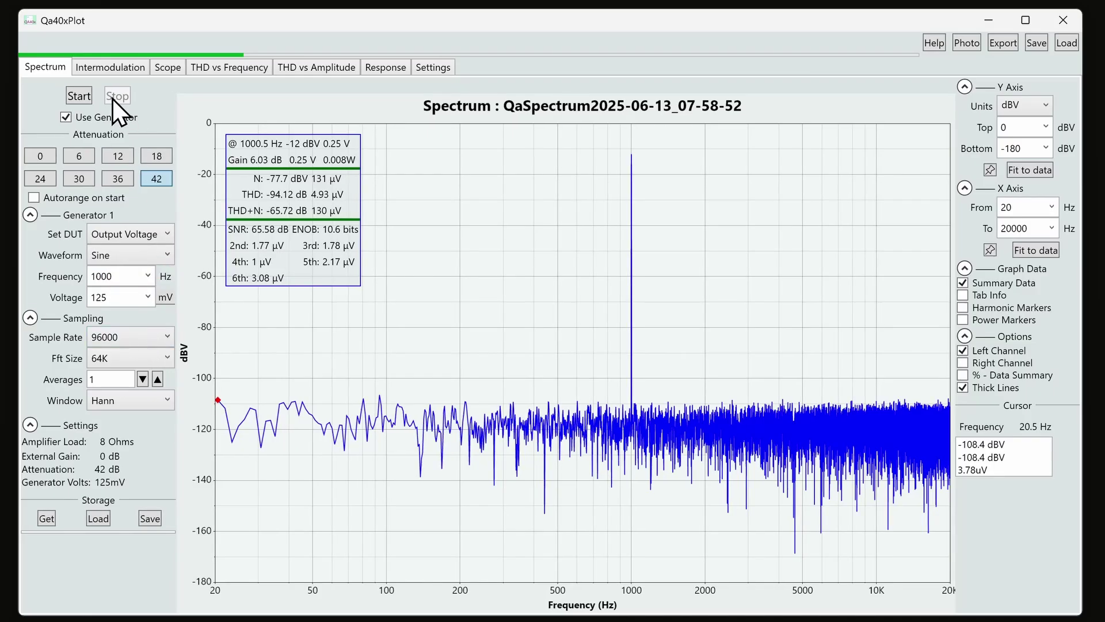
left_click(77, 96)
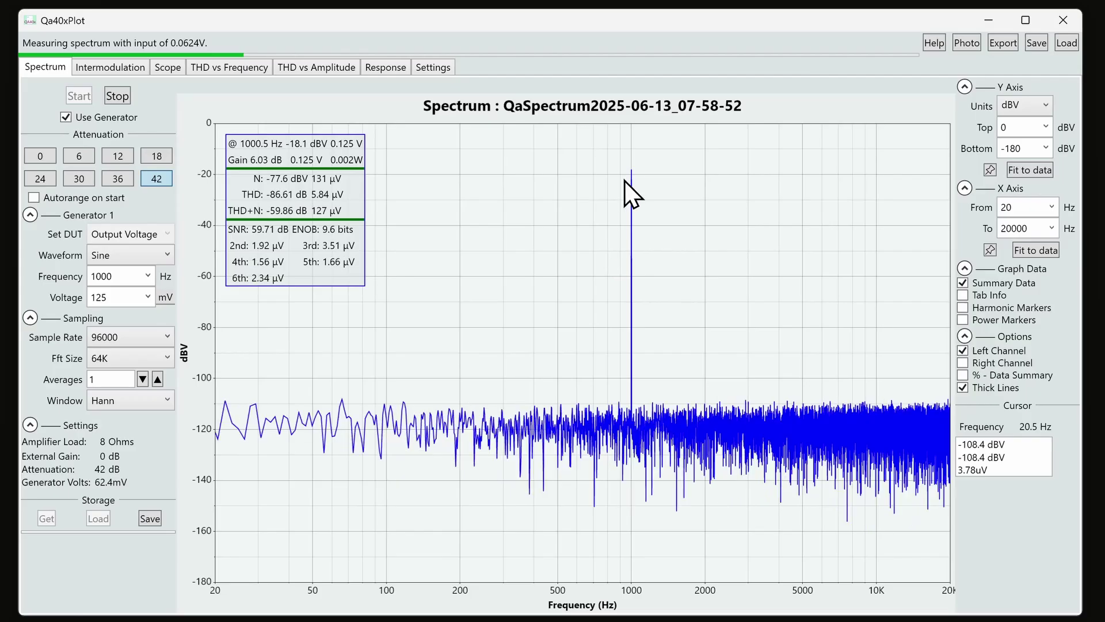
left_click(119, 97)
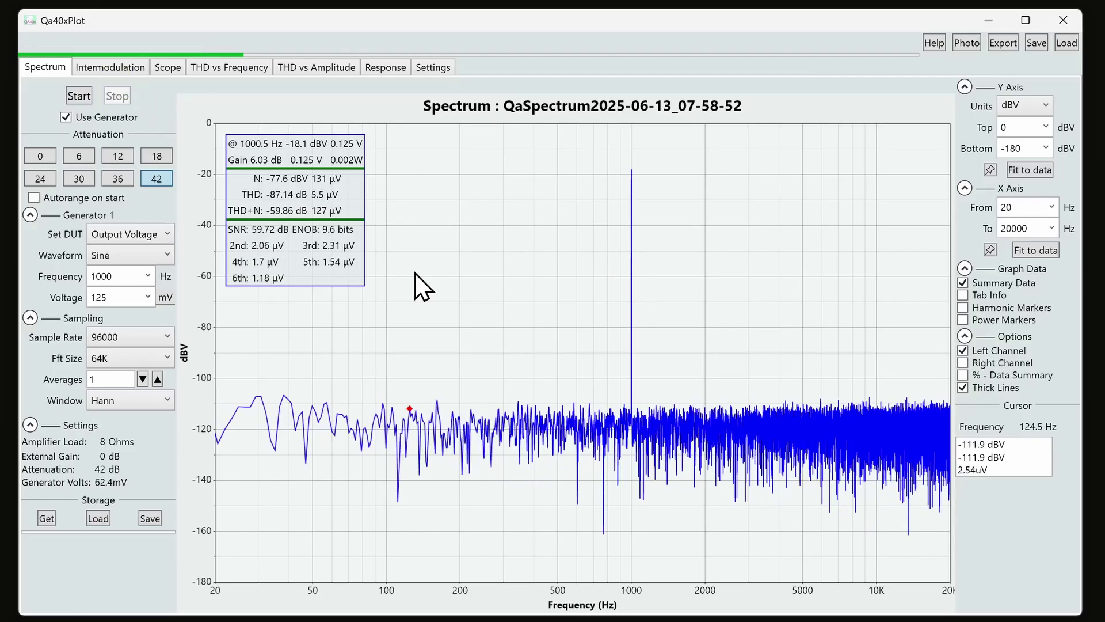
Change the generator's Set DUT mode to Output Power, choose 0.1 mW as the power and switch its unit to W
left_click(132, 238)
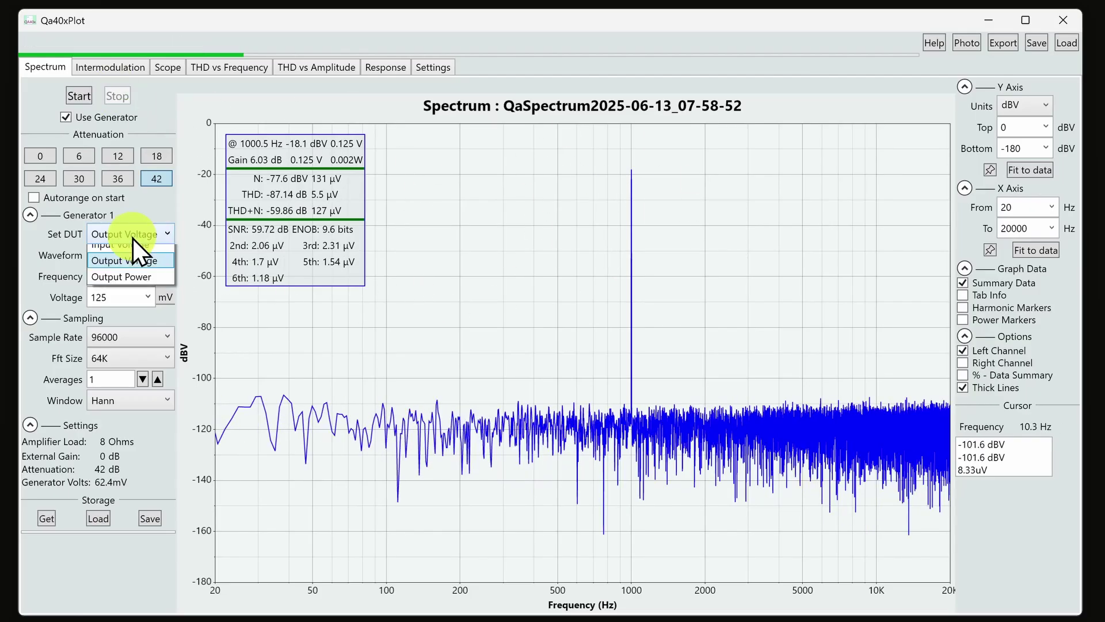
left_click(135, 286)
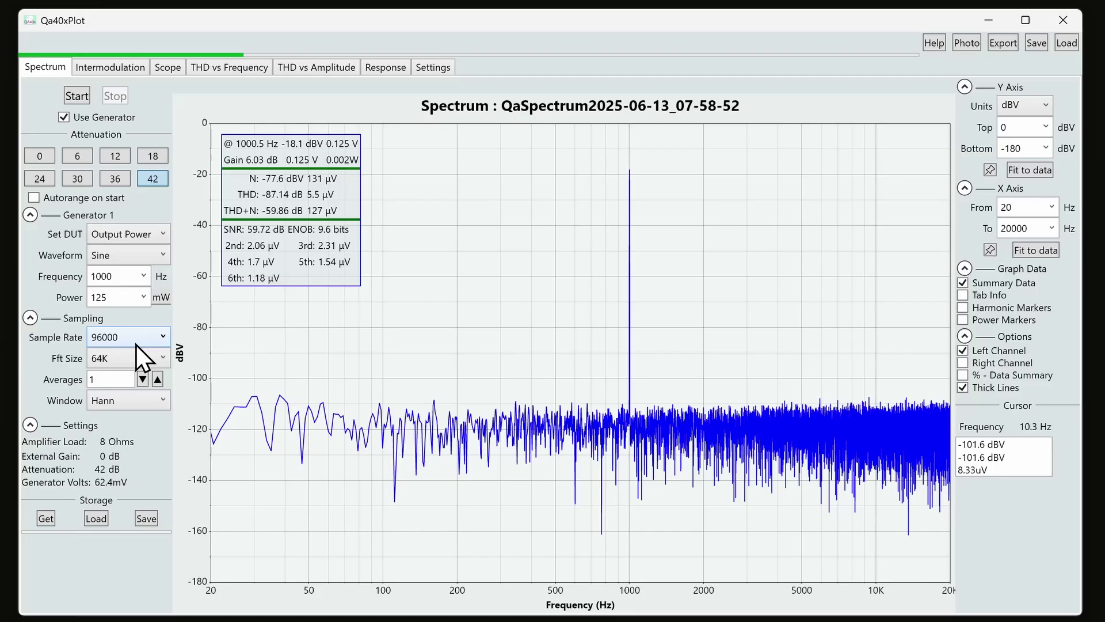
left_click(145, 297)
left_click(125, 332)
left_click(163, 298)
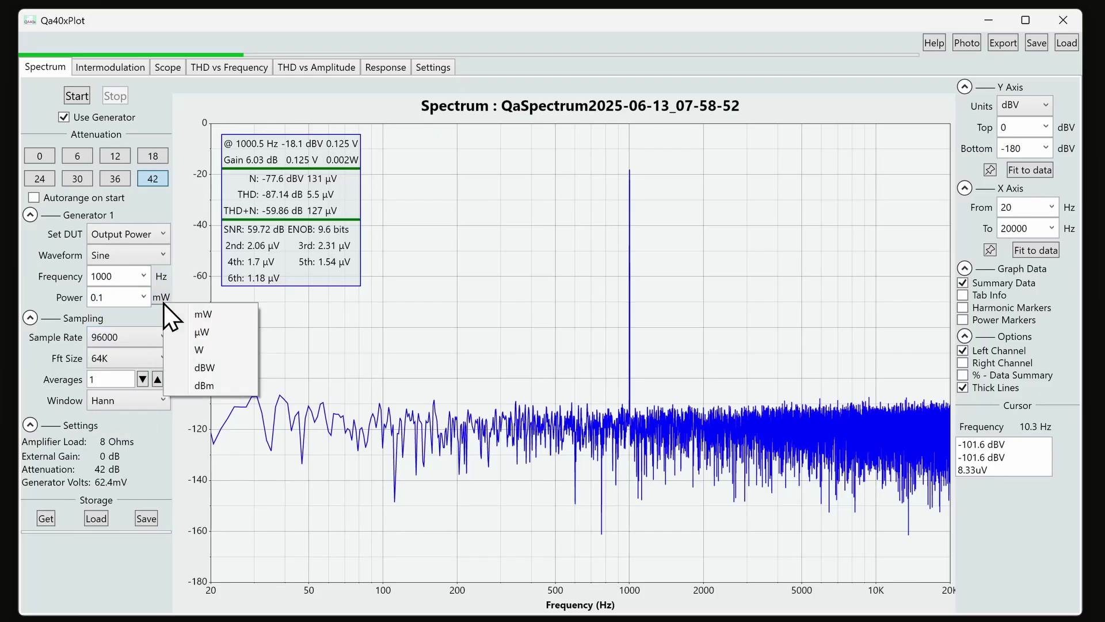
left_click(213, 349)
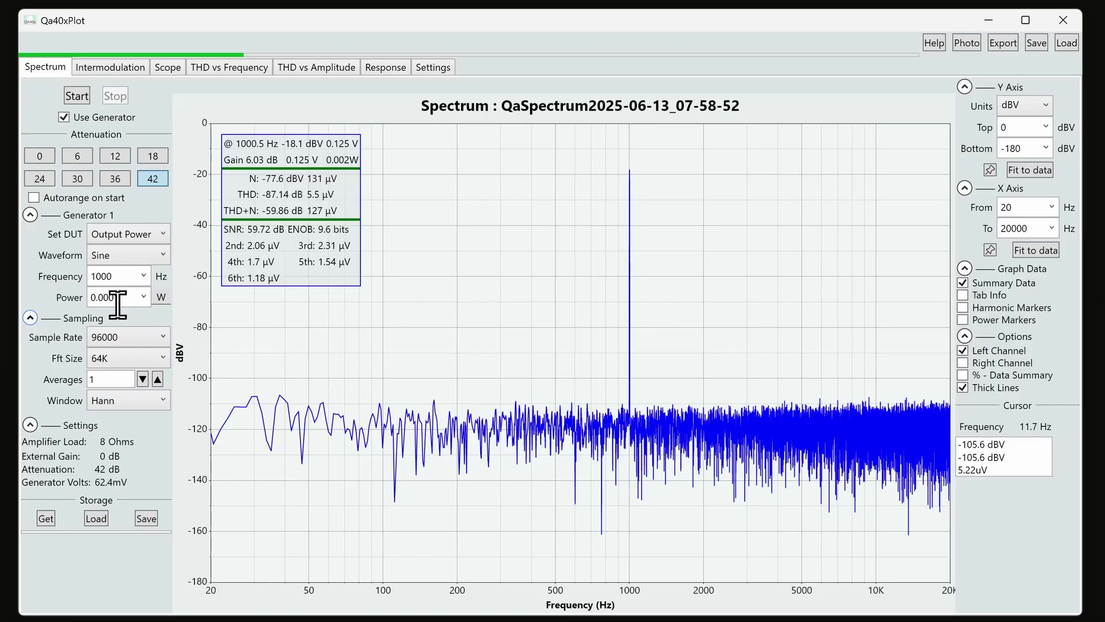
Set the generator power to 0.1 W and run a spectrum measurement with it, then stop it
left_click(143, 301)
left_click(122, 337)
left_click(77, 94)
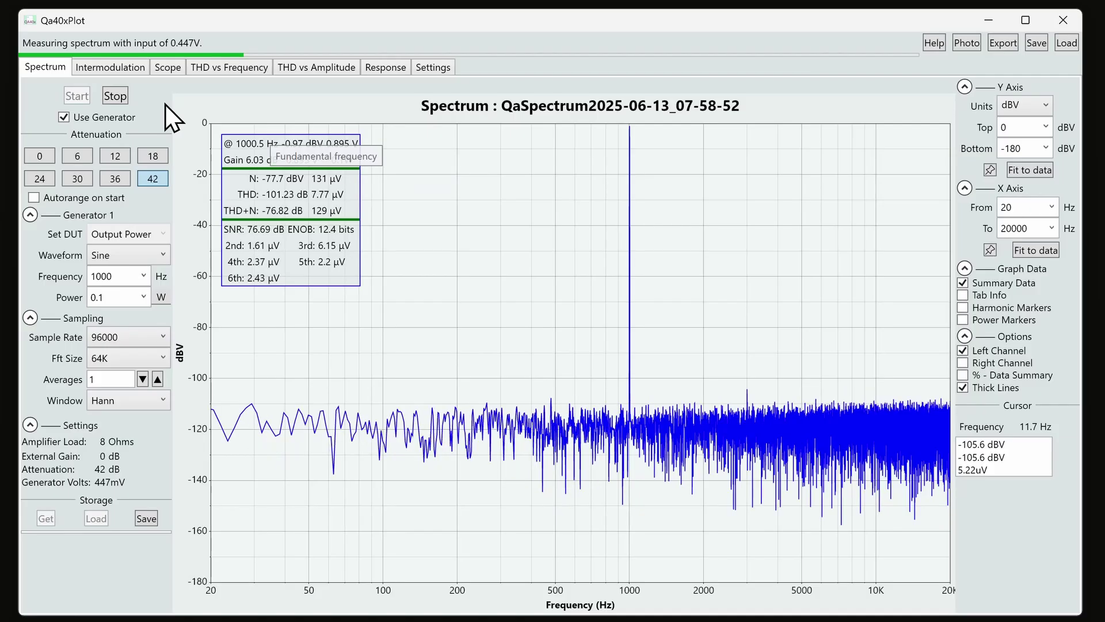
left_click(115, 96)
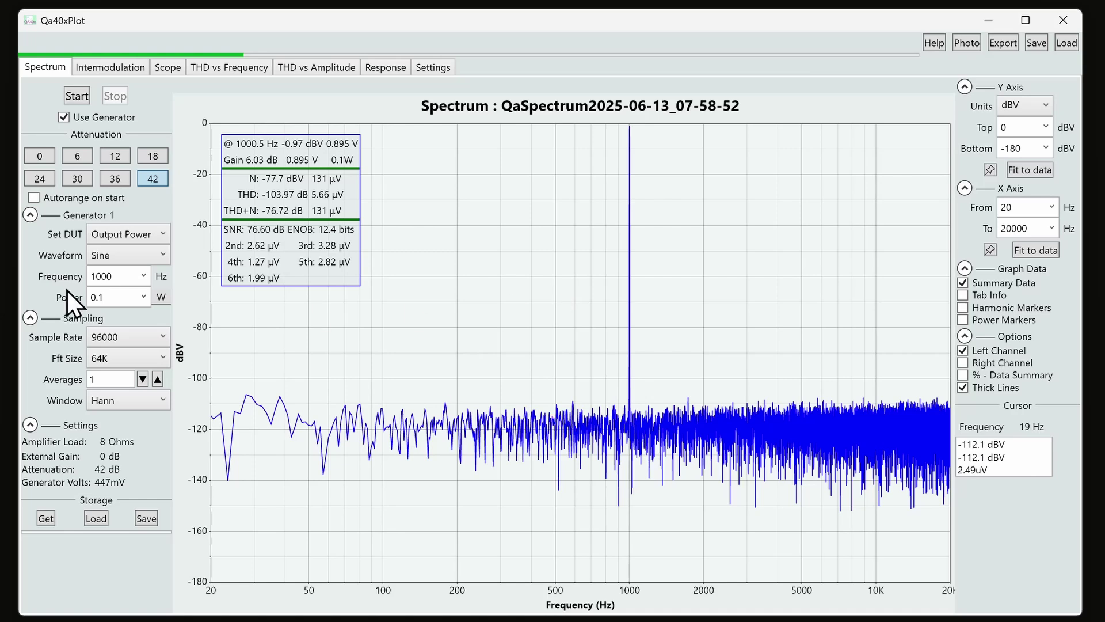
Set the generator frequency to 225.3 Hz and run a spectrum measurement at it, then stop it
left_click(142, 277)
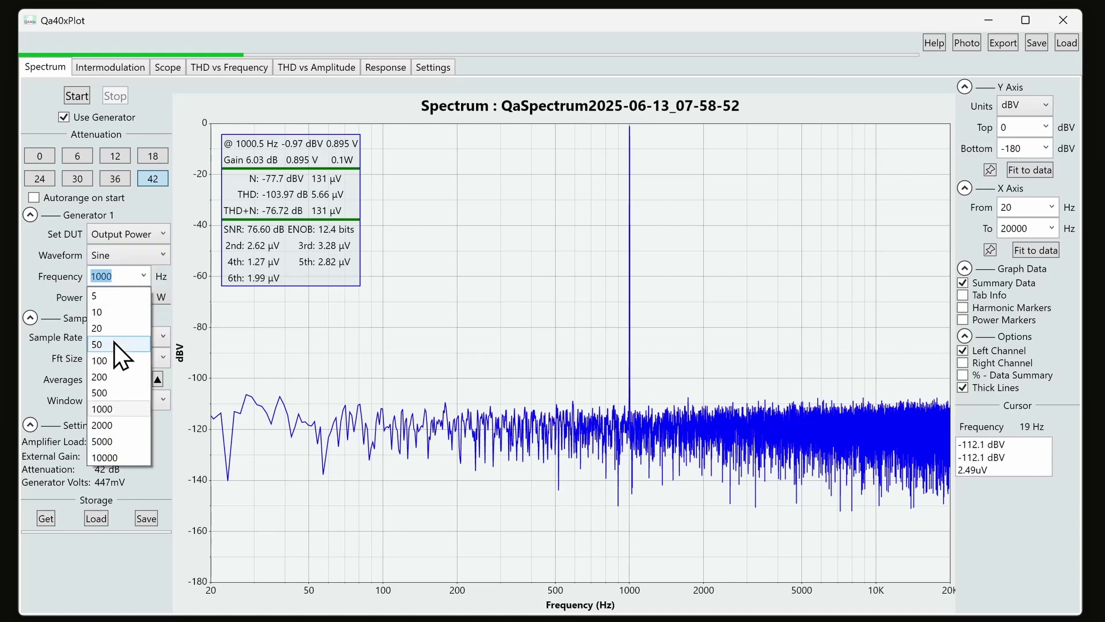
left_click(110, 380)
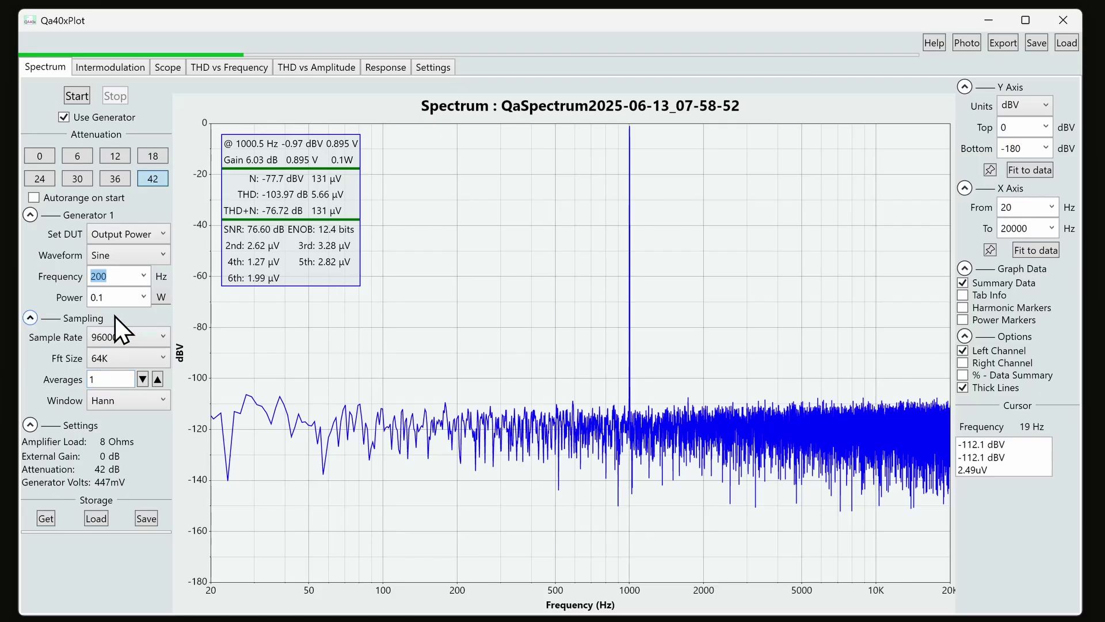
left_click(135, 274)
key("BackSpace")
key("BackSpace")
type("25.3")
left_click(75, 102)
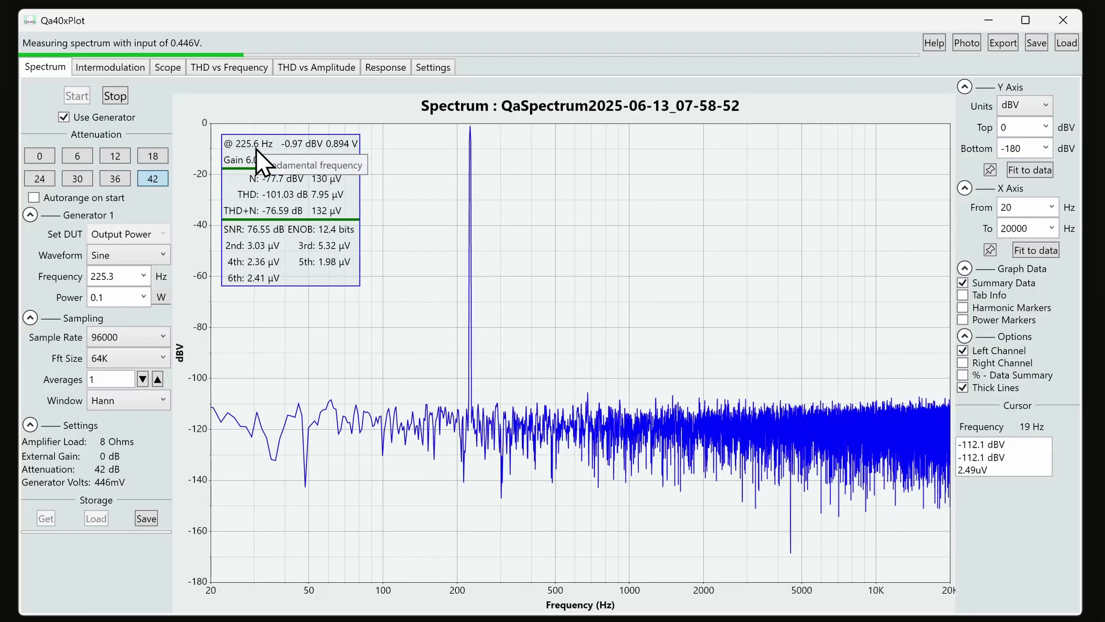
left_click(114, 96)
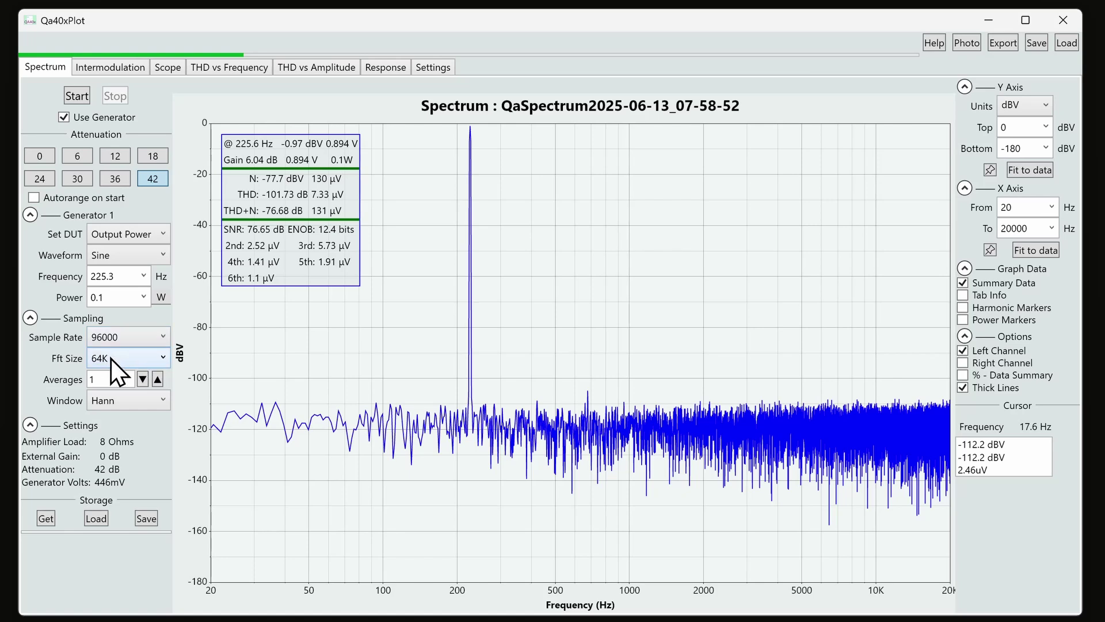
Set the sample rate to 192000 and the FFT size to 16K, and start the spectrum measurement
left_click(122, 277)
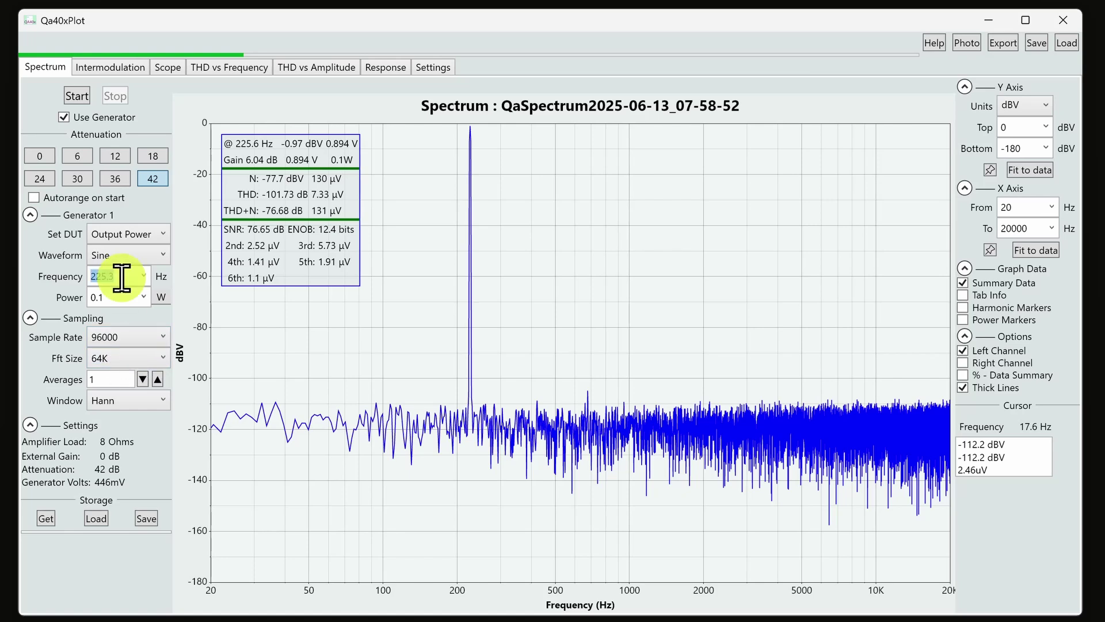
key("Tab")
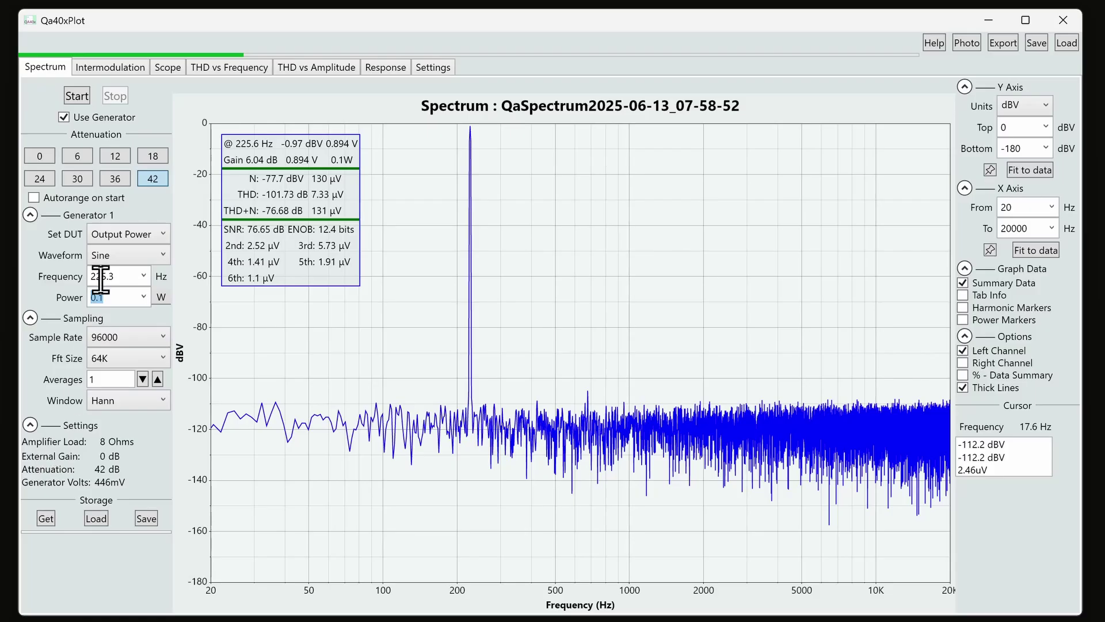
left_click(143, 337)
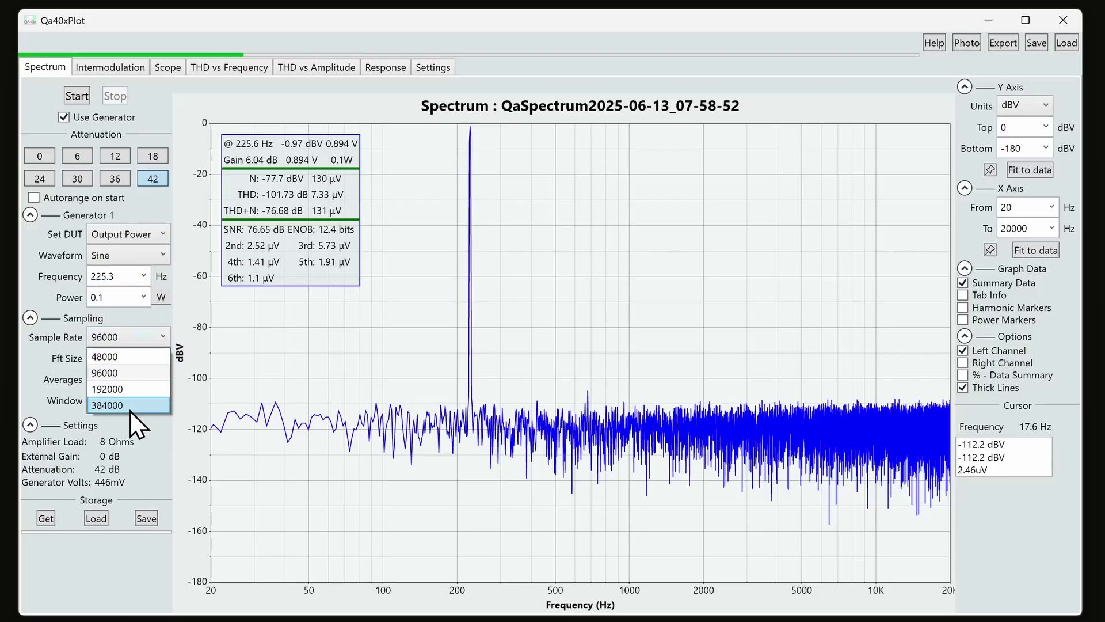
left_click(132, 392)
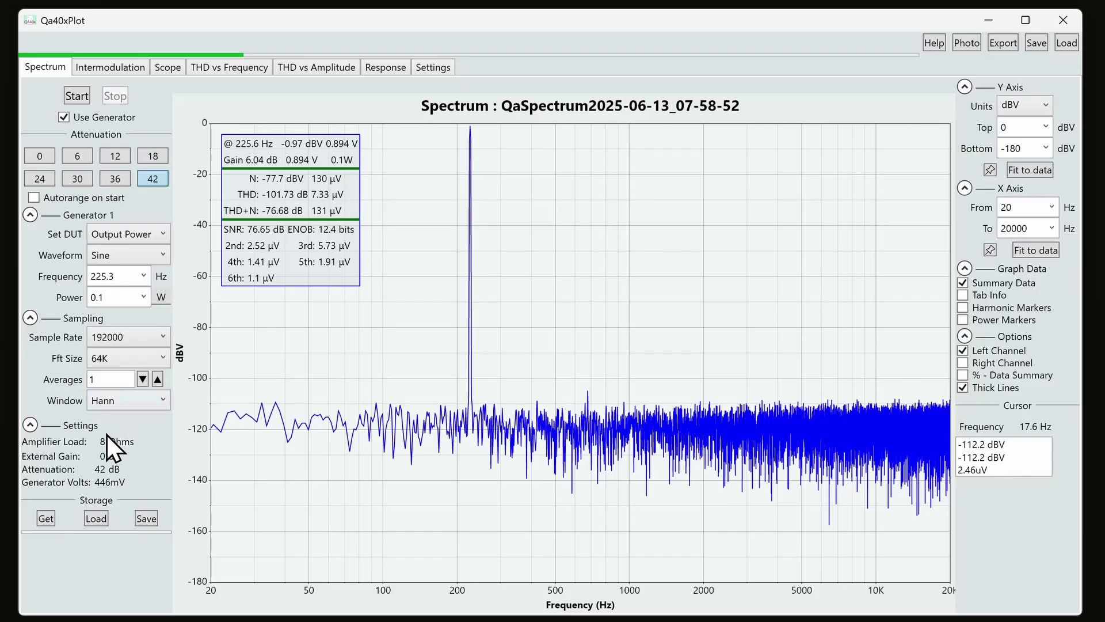
left_click(130, 366)
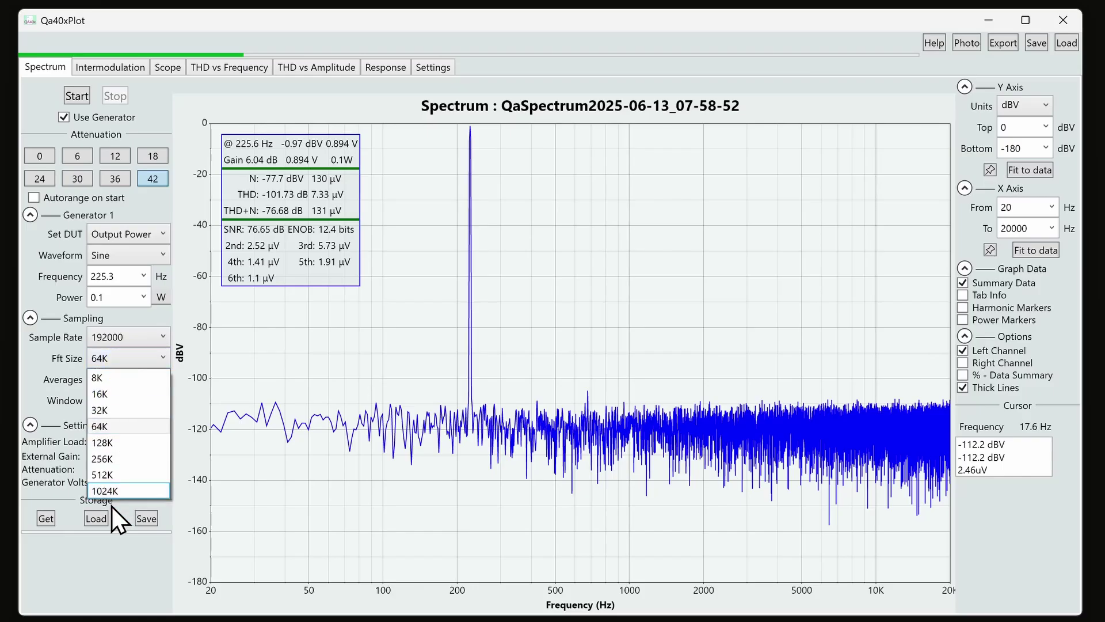
left_click(129, 391)
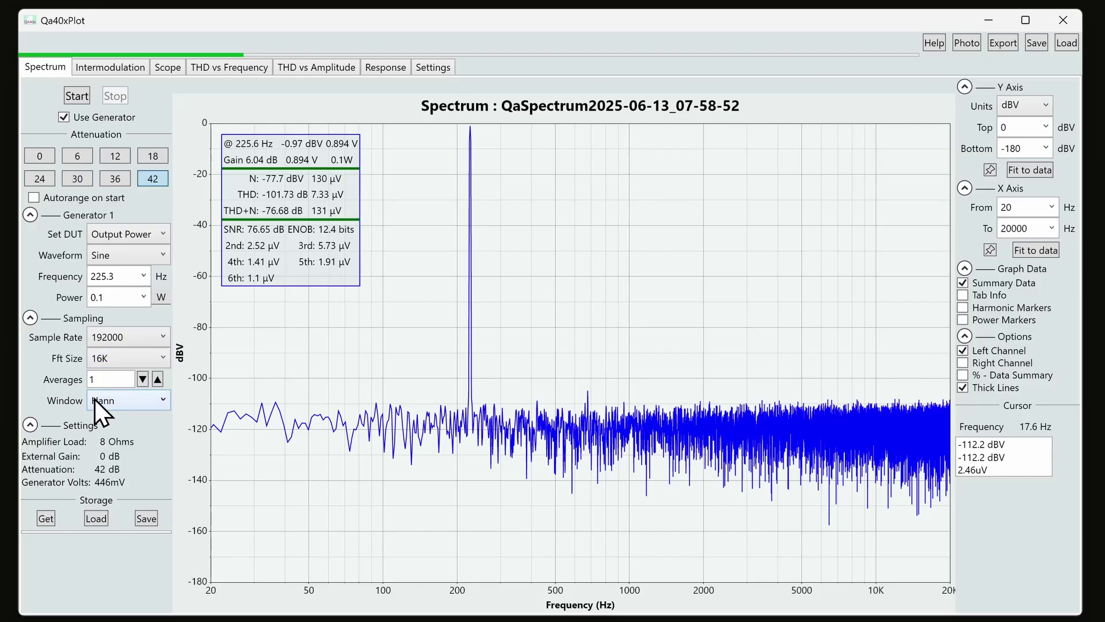
left_click(70, 94)
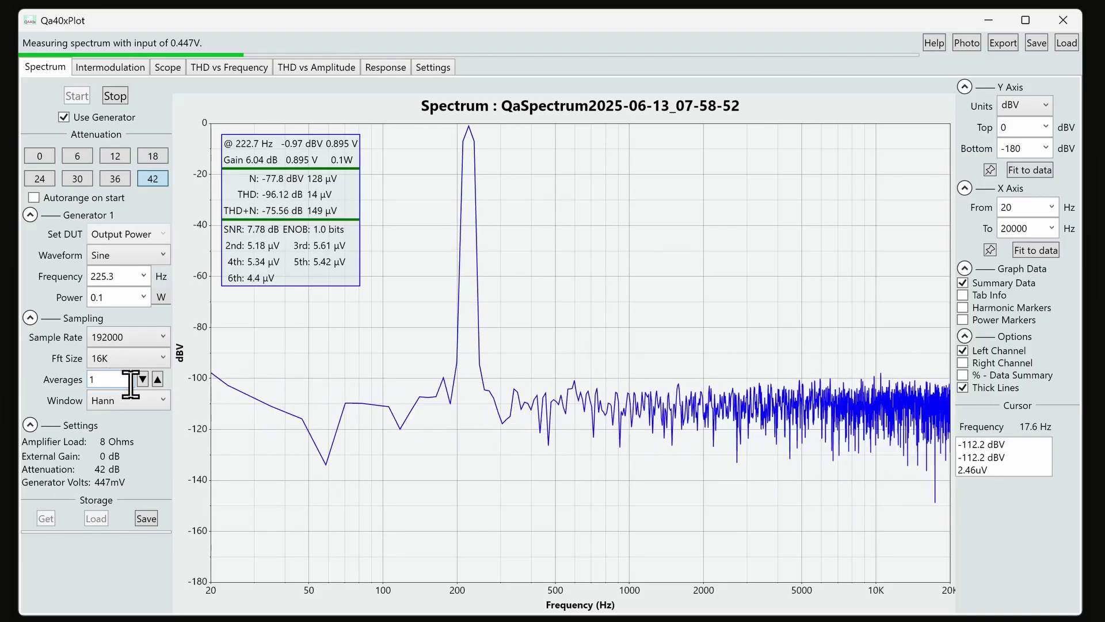
Raise the number of averages to 4 and set the attenuation to 12 while the measurement runs
left_click(158, 379)
left_click(158, 379)
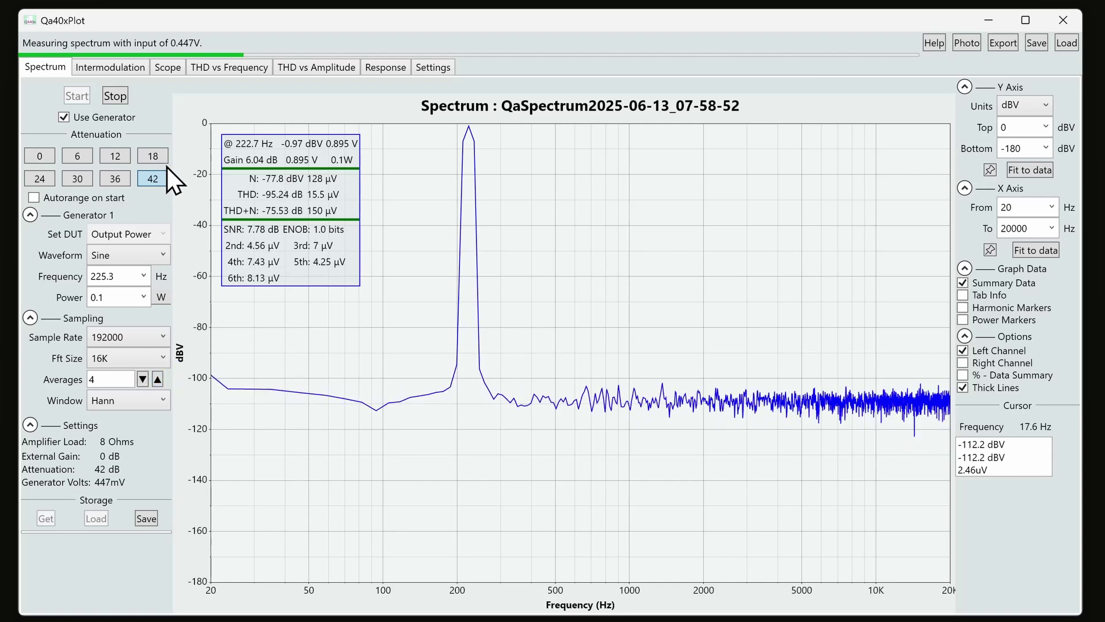
left_click(113, 156)
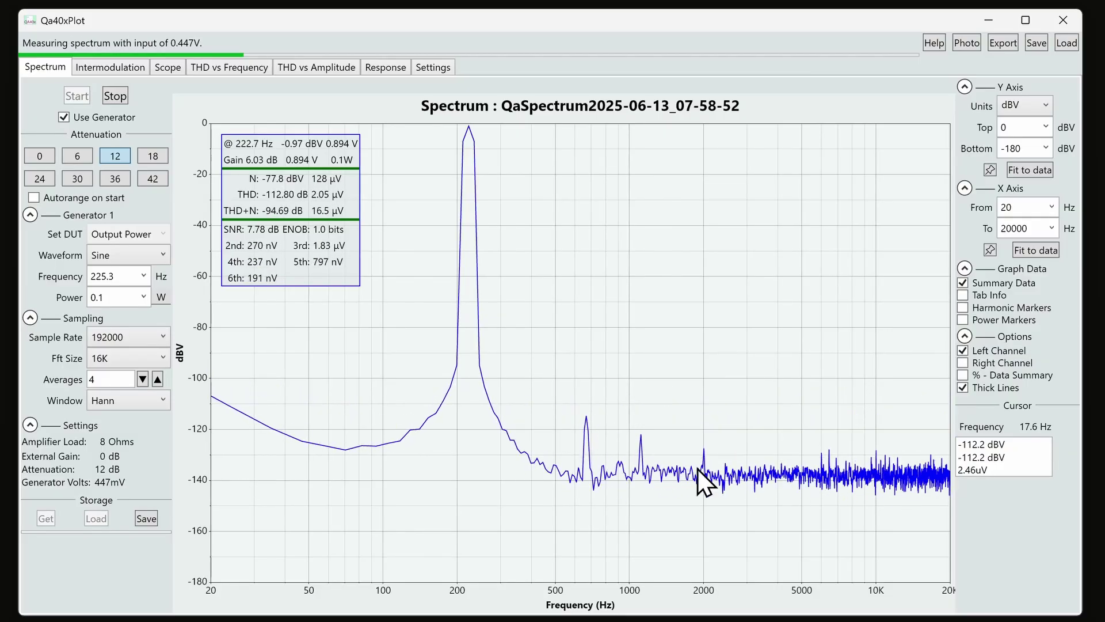
Set the generator frequency to 500 Hz and fit the graph's Y axis to the data
left_click(144, 276)
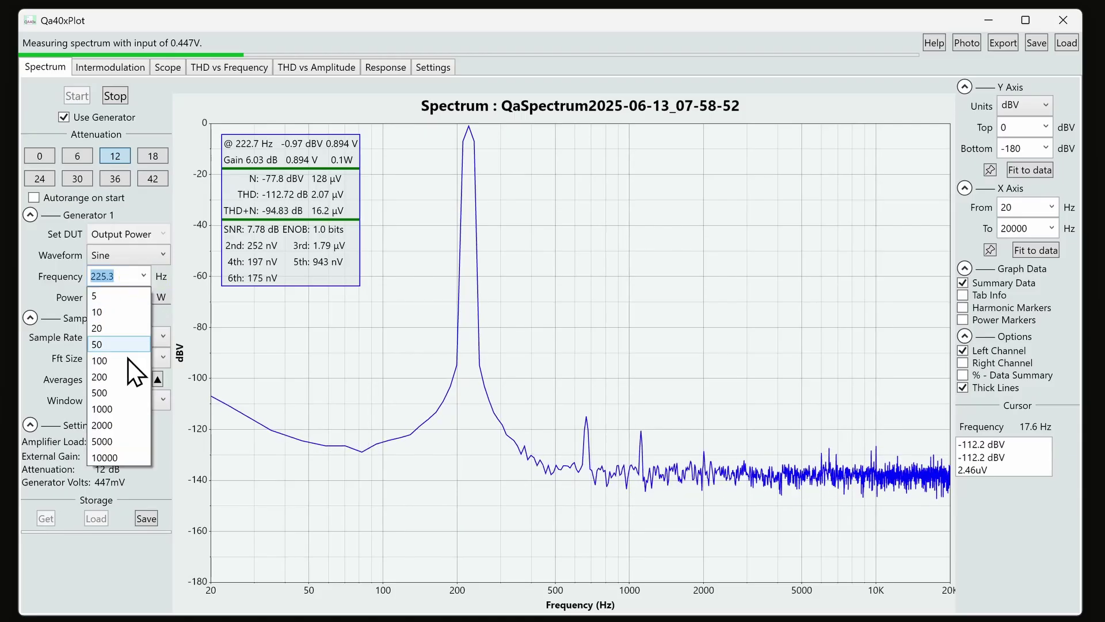
left_click(122, 394)
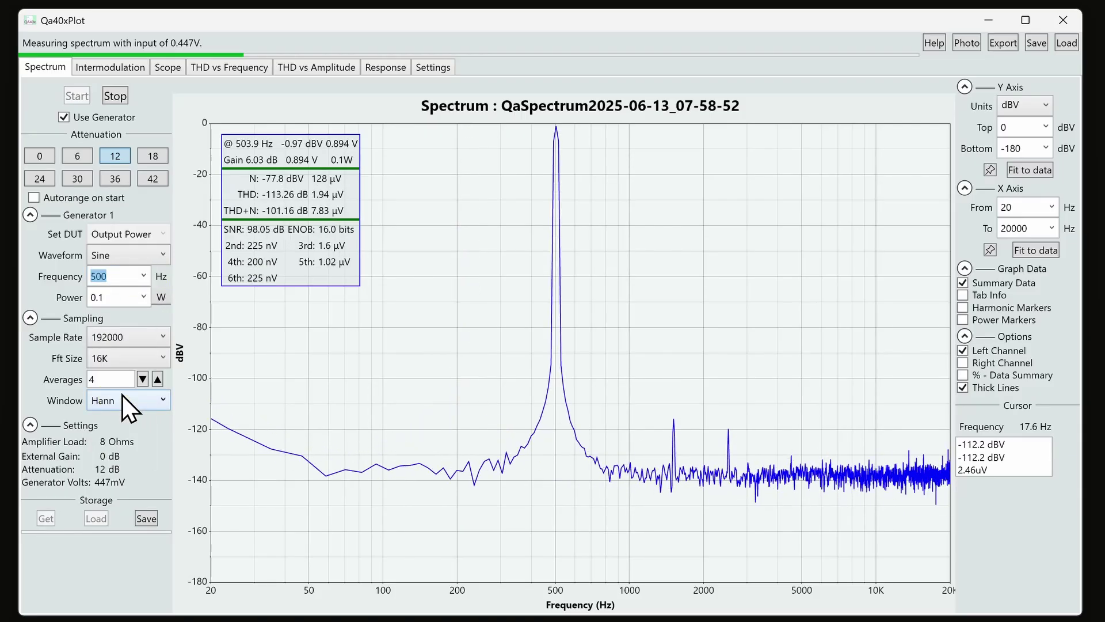
left_click_drag(623, 325, 610, 369)
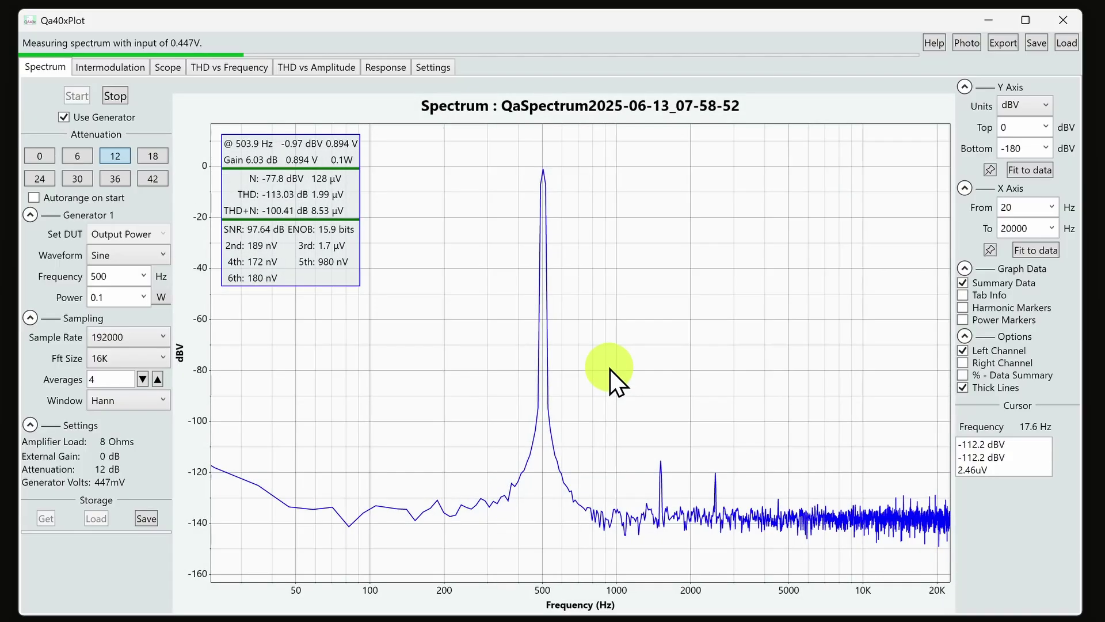
left_click(1036, 171)
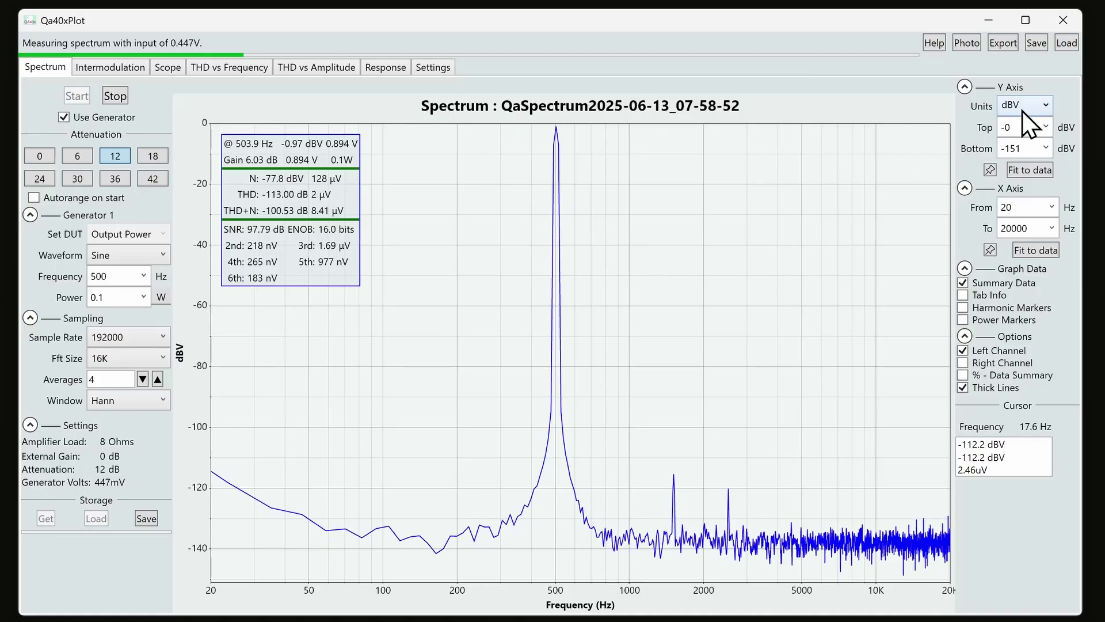
left_click(1049, 107)
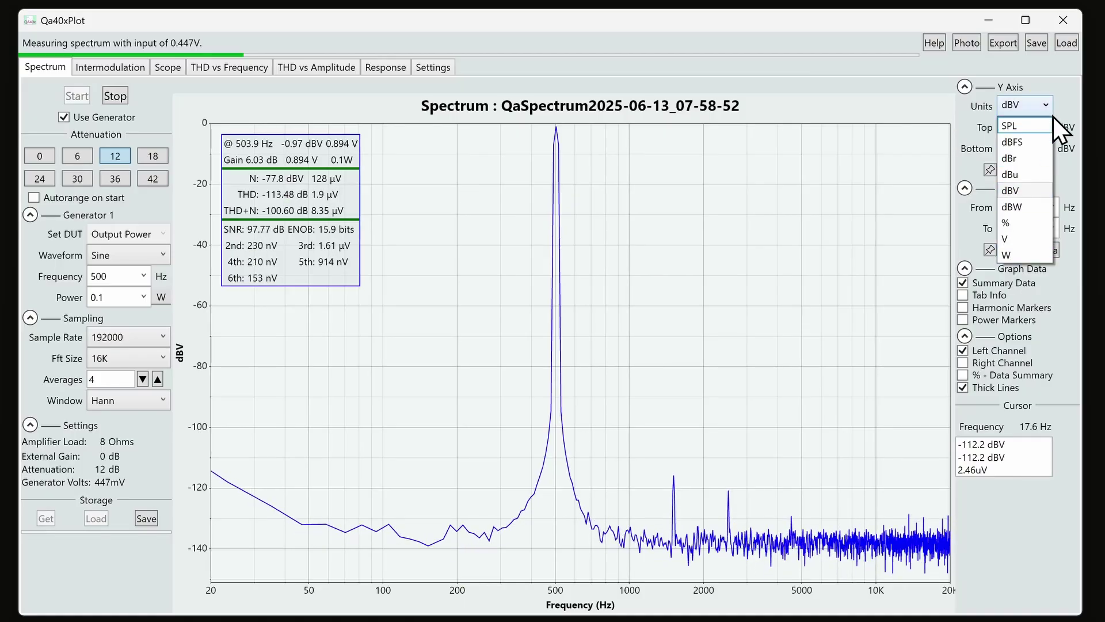
left_click(831, 74)
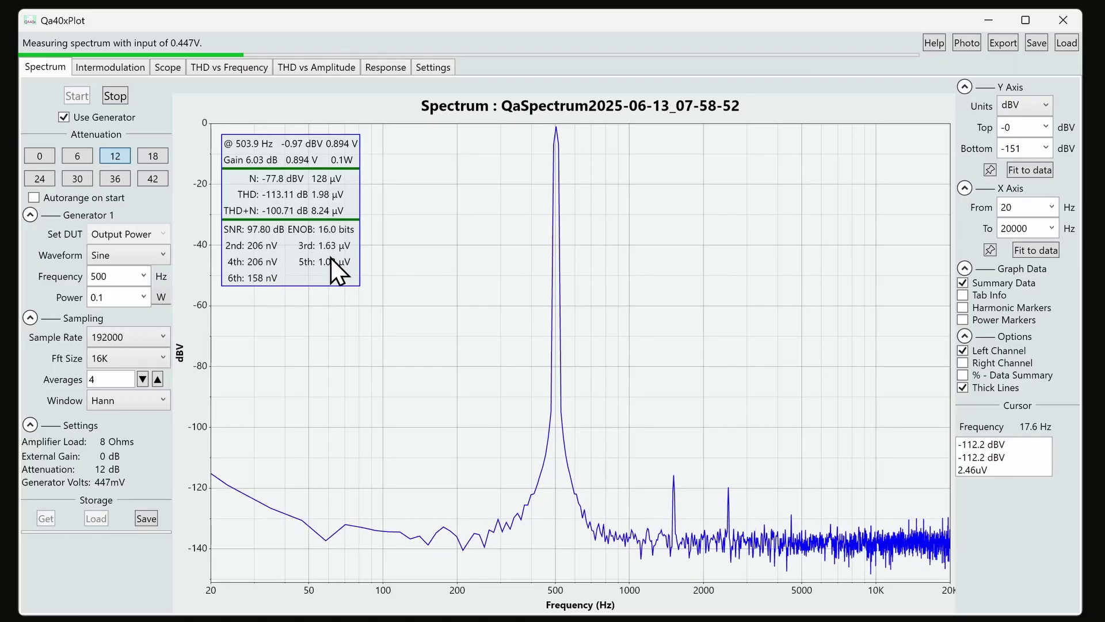
Switch the data summary to percentages and turn on the harmonic markers to inspect the harmonics near the noise floor
left_click(1012, 373)
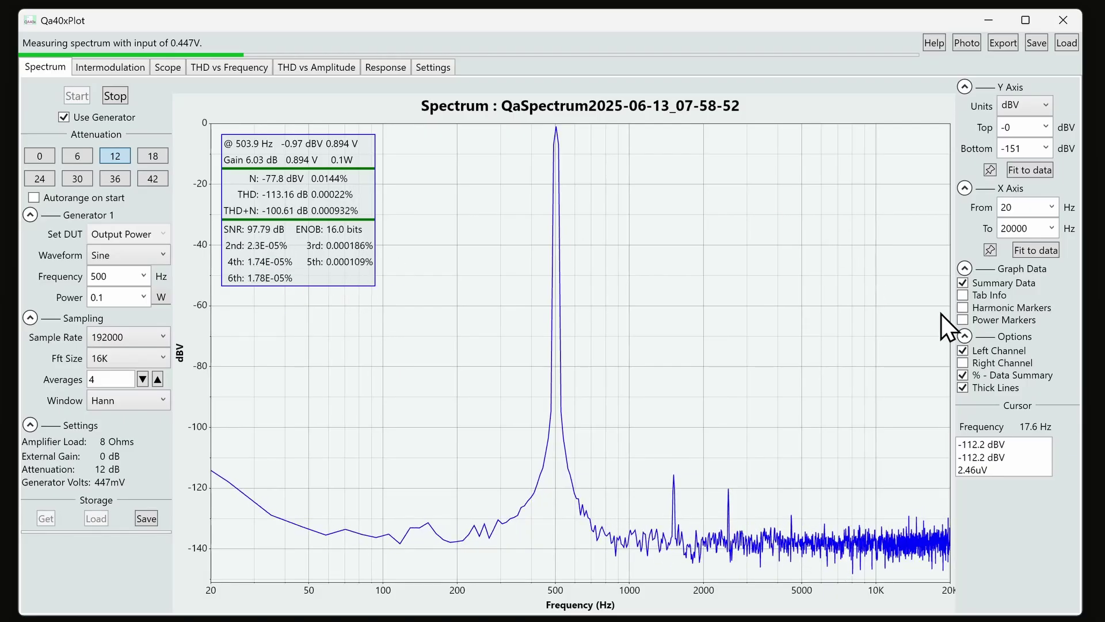
left_click(1015, 312)
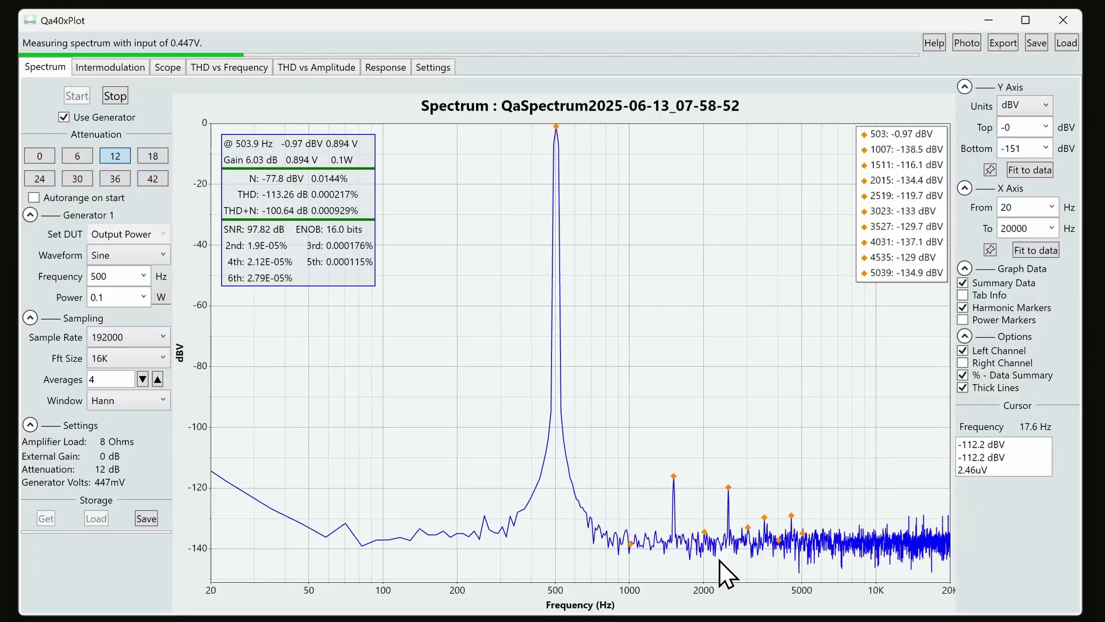
scroll(188, 559, "up", 5)
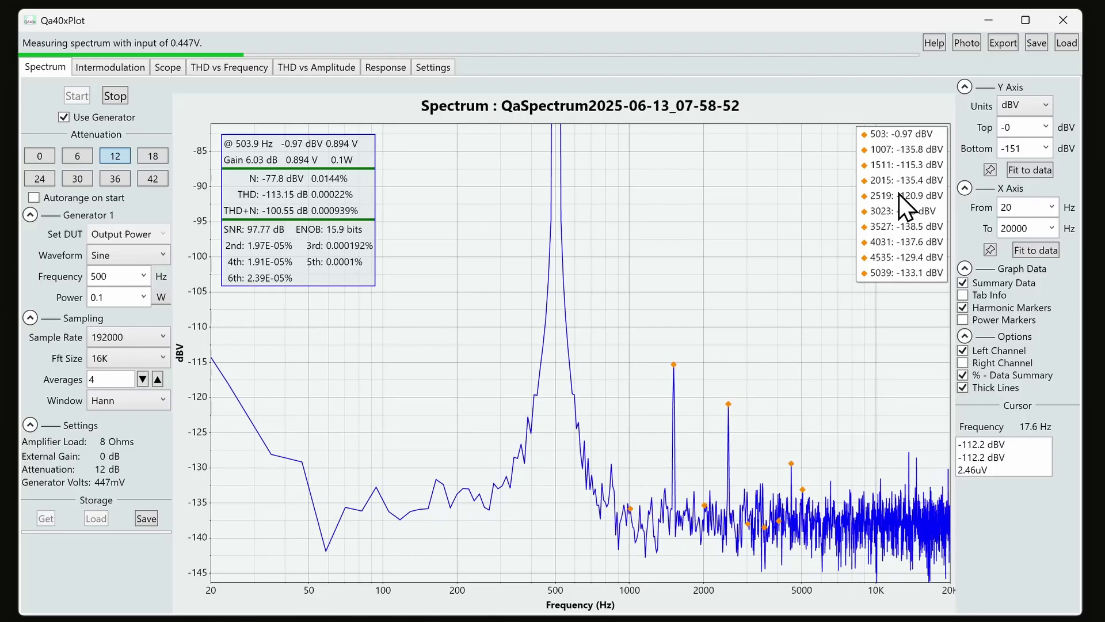
Stop the measurement and show the right channel alongside the left for comparison, then hide it again
left_click(115, 96)
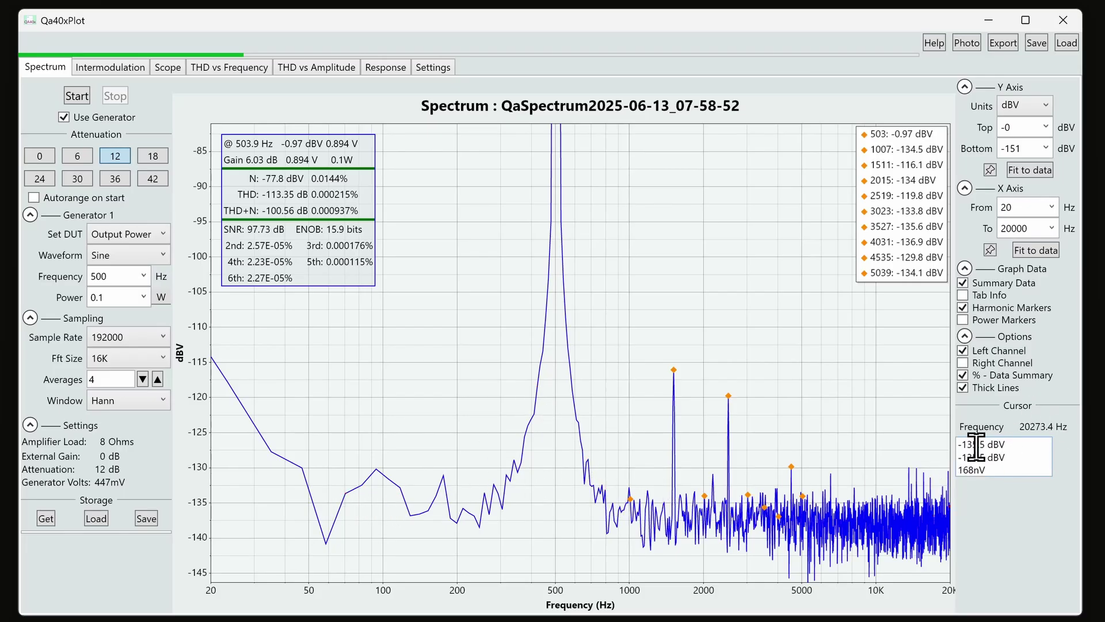
left_click(1013, 363)
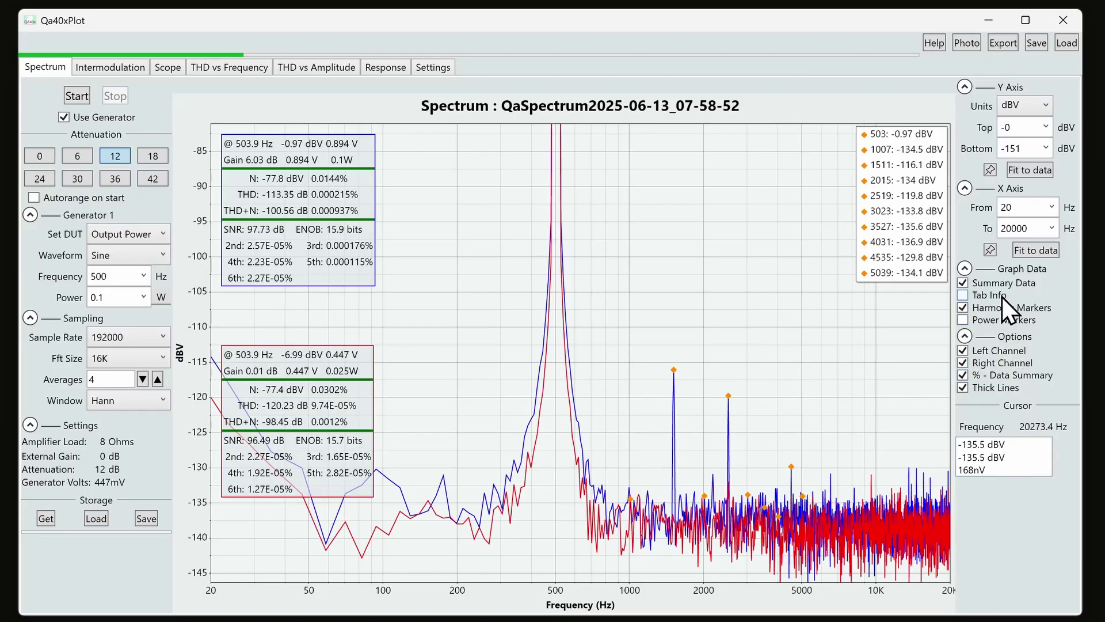
left_click(1004, 363)
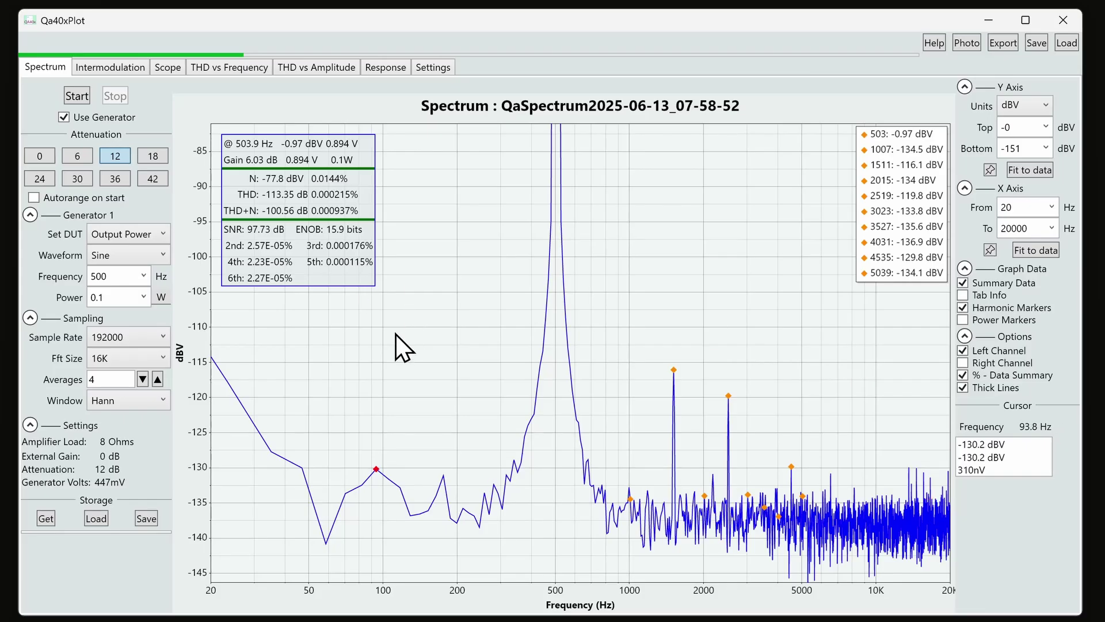
Zoom and pan the graph to frame the whole 500 Hz peak, and pin the Y-axis range at 46 to -154 dBV
scroll(483, 414, "down", 3)
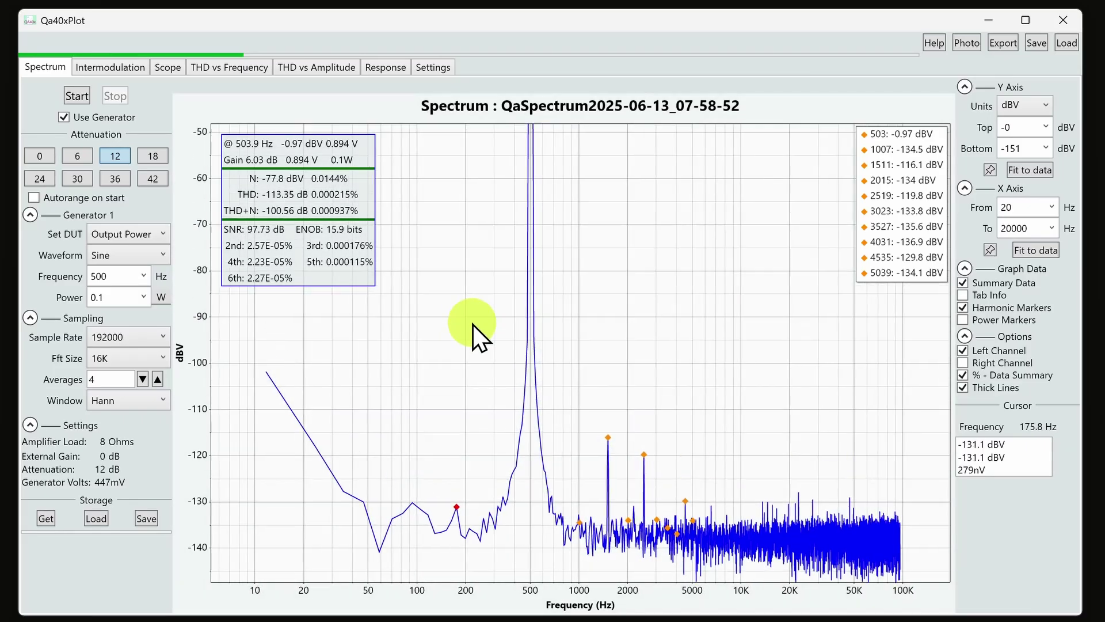
scroll(471, 334, "down", 5)
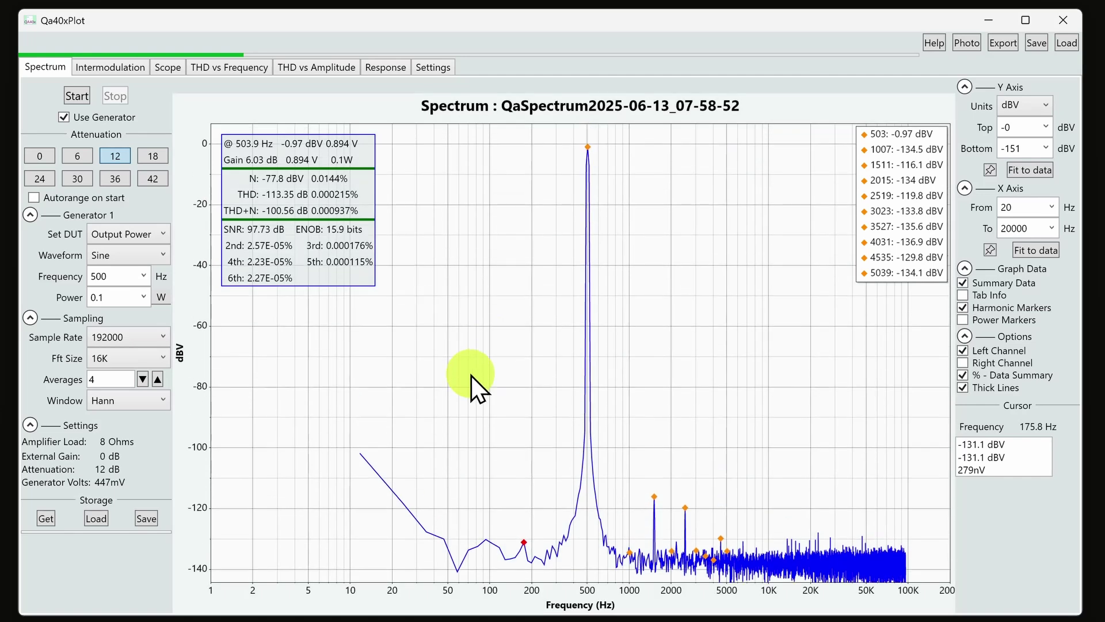
left_click(470, 376)
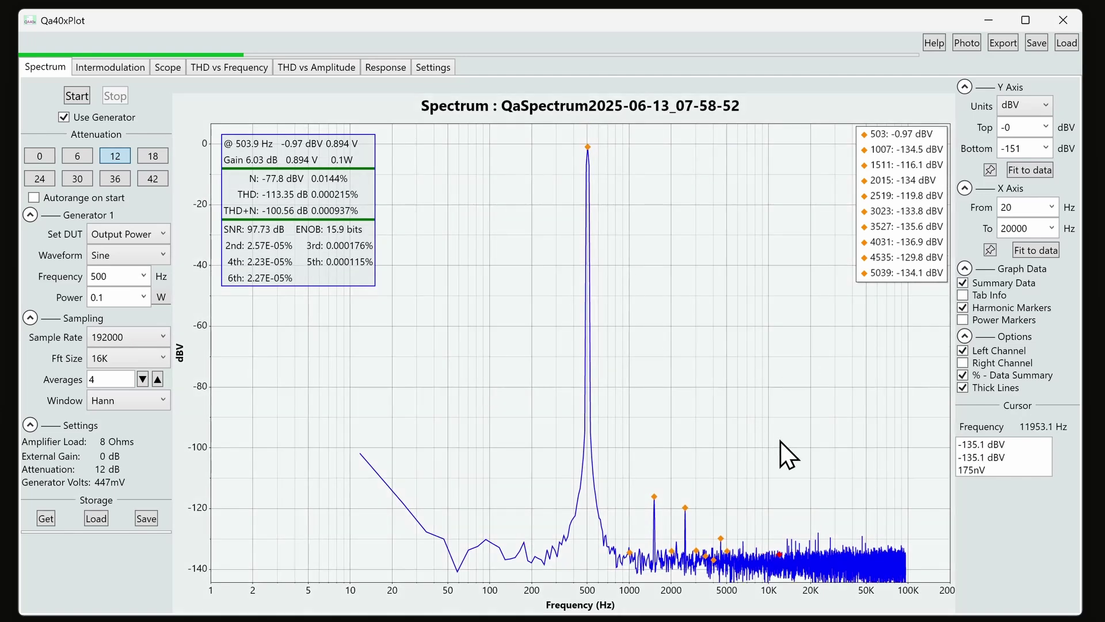
scroll(592, 534, "up", 8)
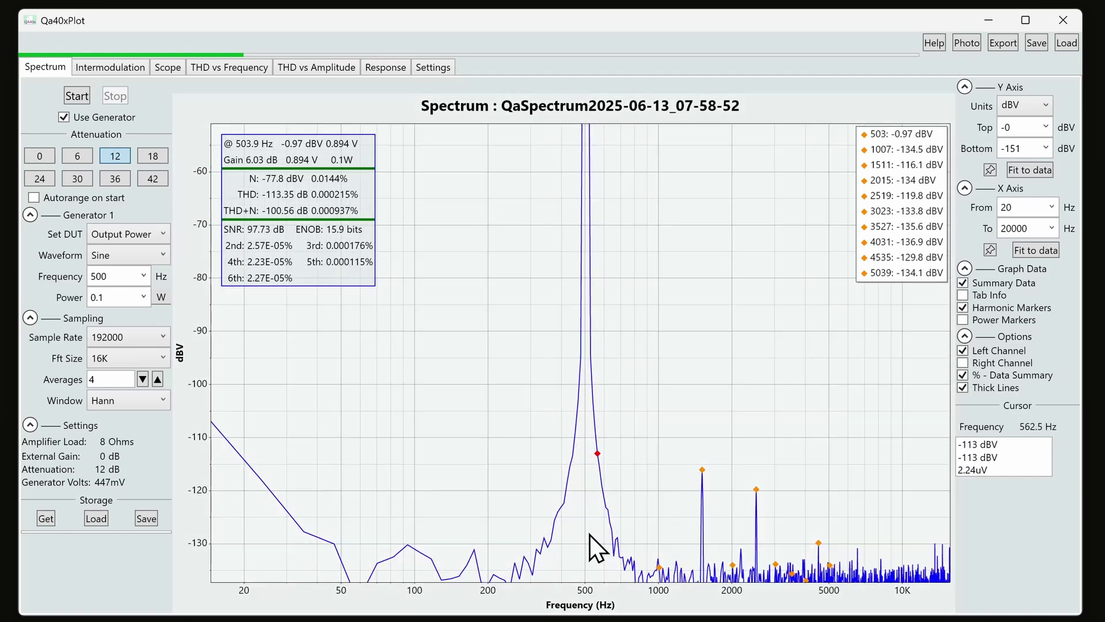
scroll(194, 336, "down", 5)
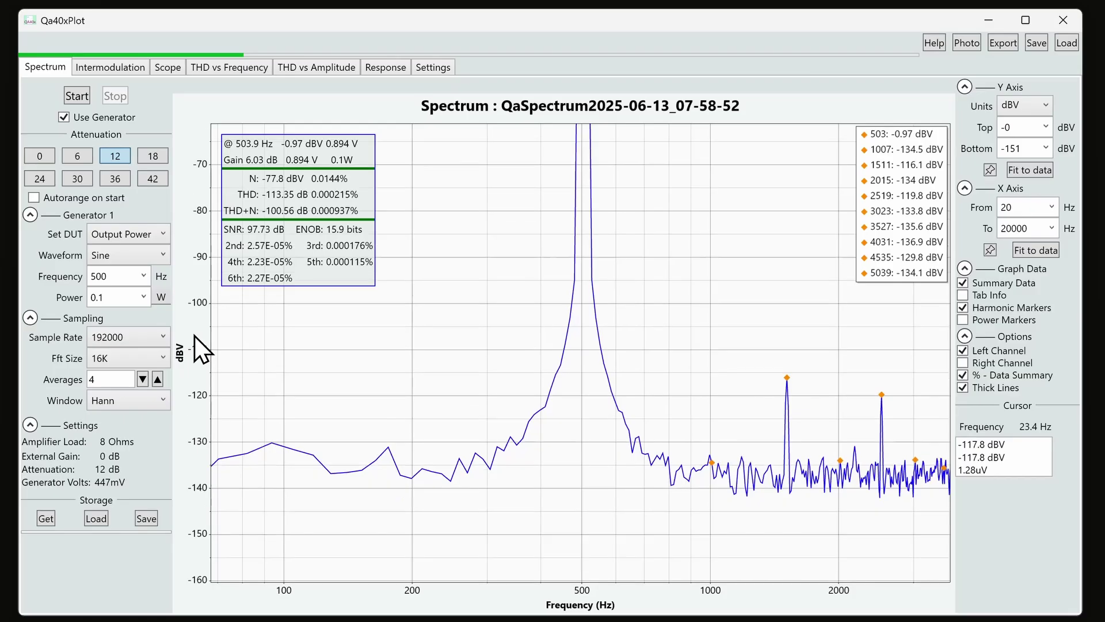
left_click(545, 255)
left_click_drag(544, 255, 532, 374)
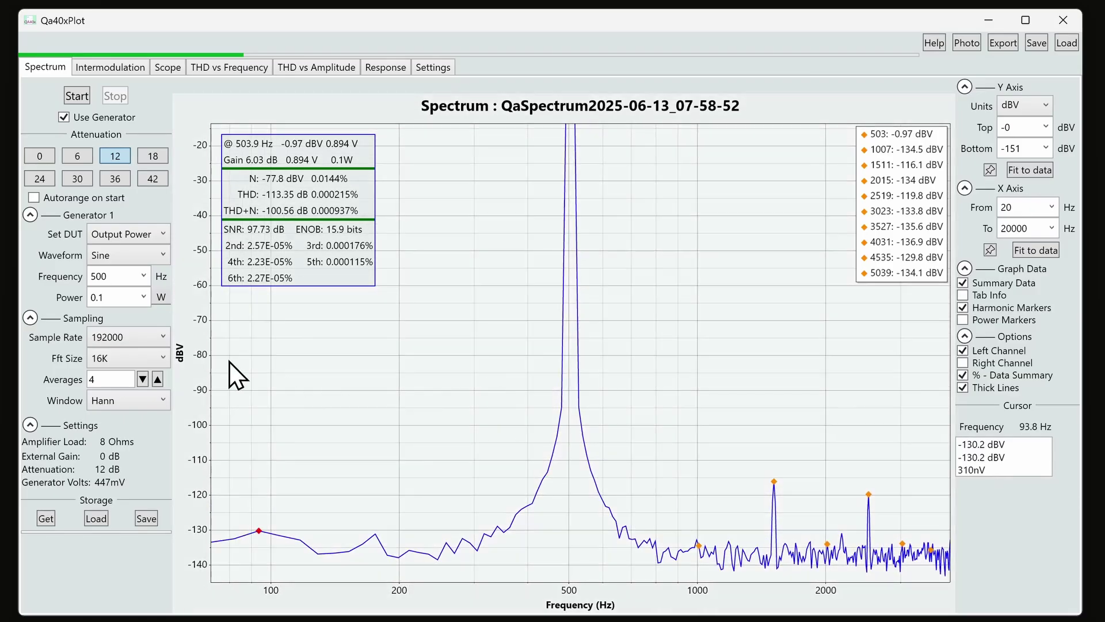
scroll(184, 328, "down", 3)
left_click_drag(380, 279, 756, 267)
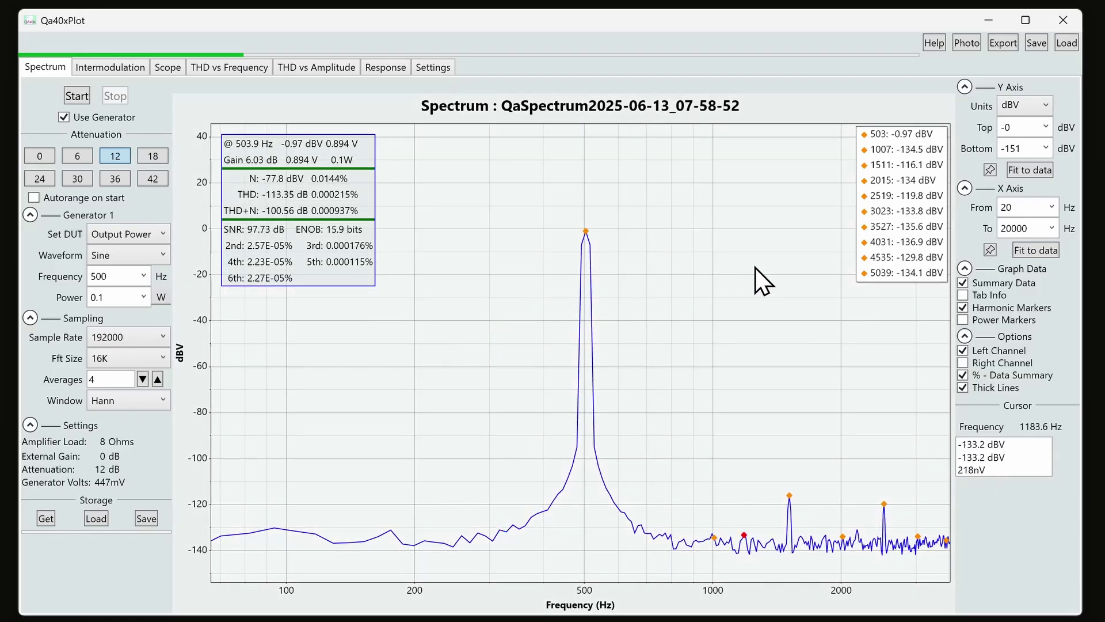
left_click(993, 170)
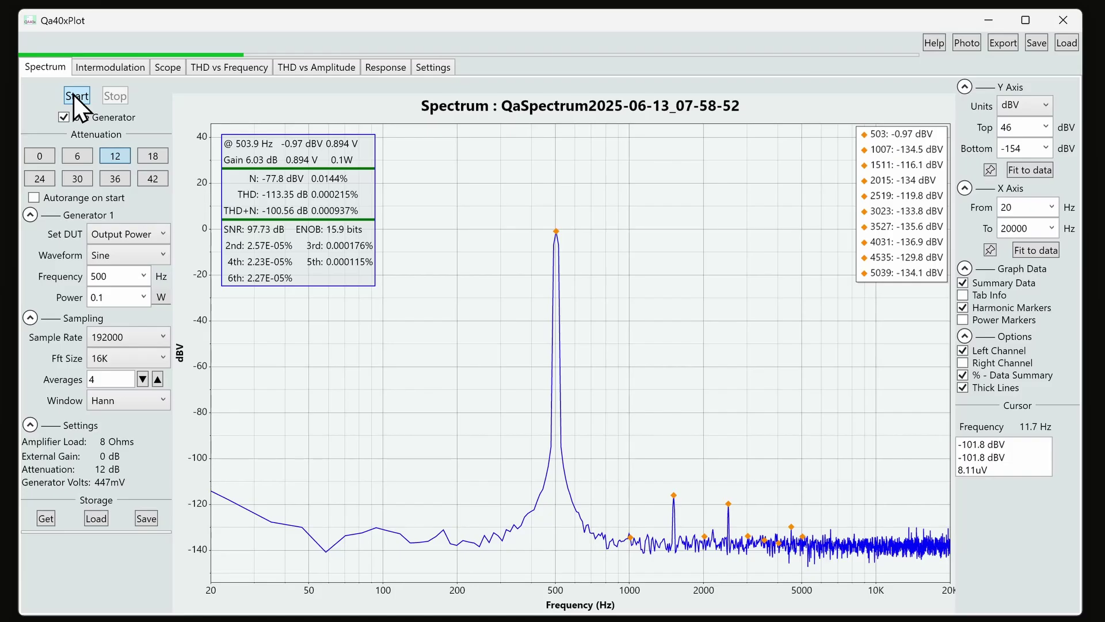
Set the generator to be defined by input voltage at 0.1 V and start the spectrum measurement
left_click(144, 239)
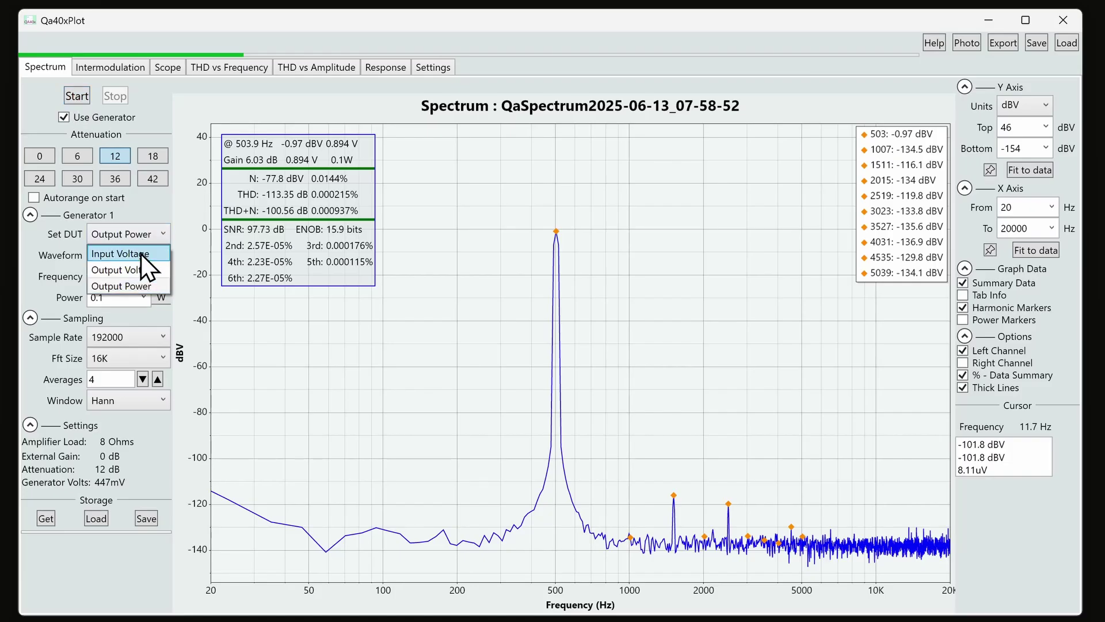
left_click(141, 253)
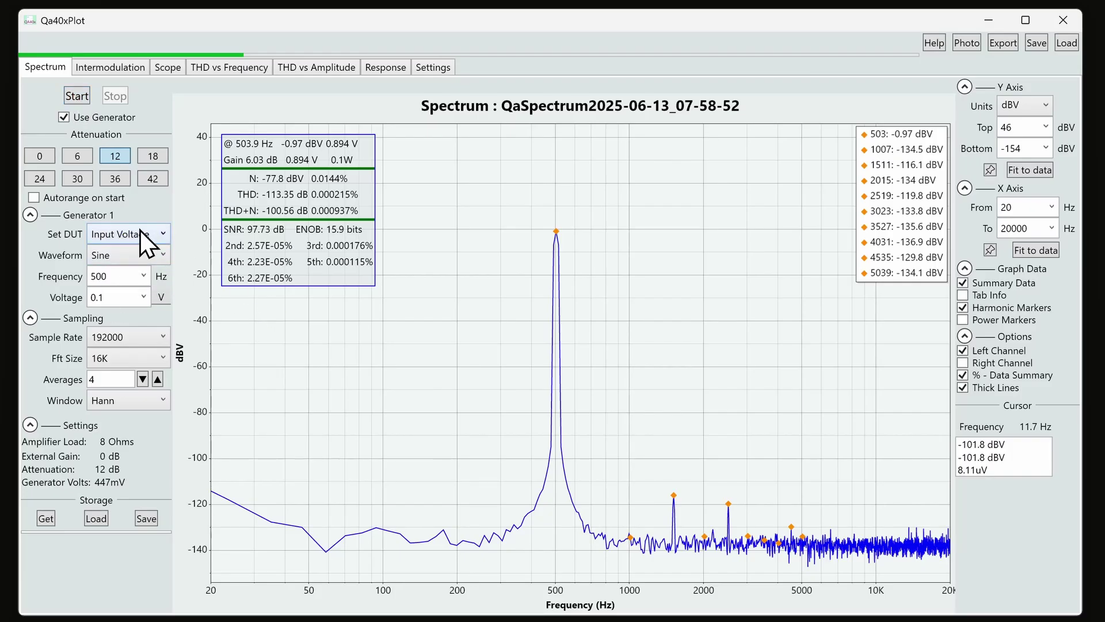
left_click(79, 96)
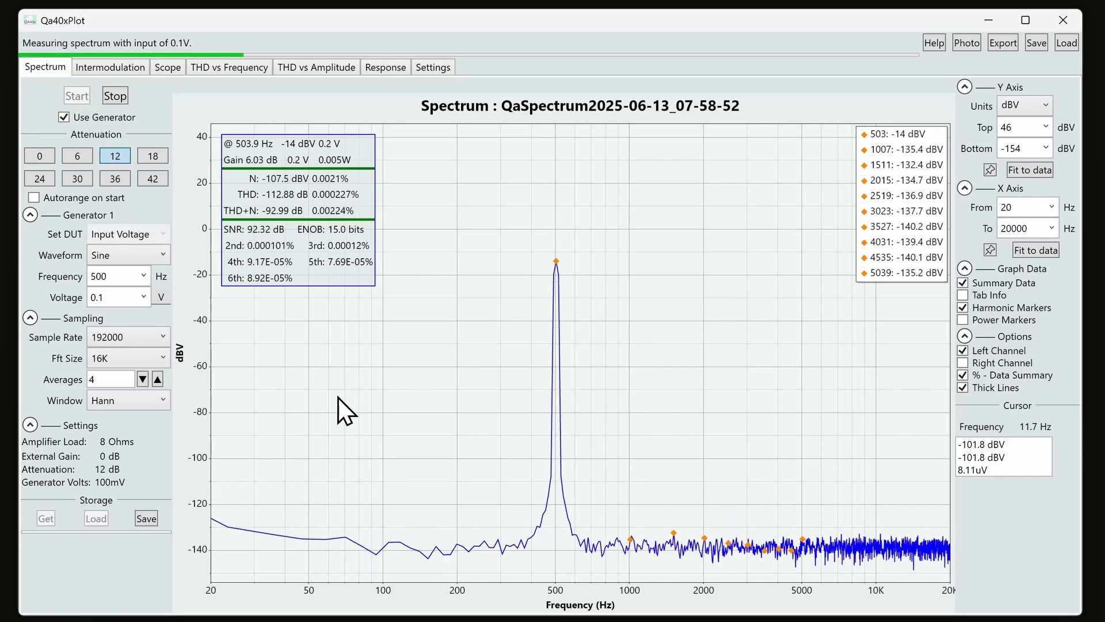
Compare the Bartlett, Blackman, FlatTop and Rectangular windows on the running spectrum, then return to the Hann window
left_click(153, 397)
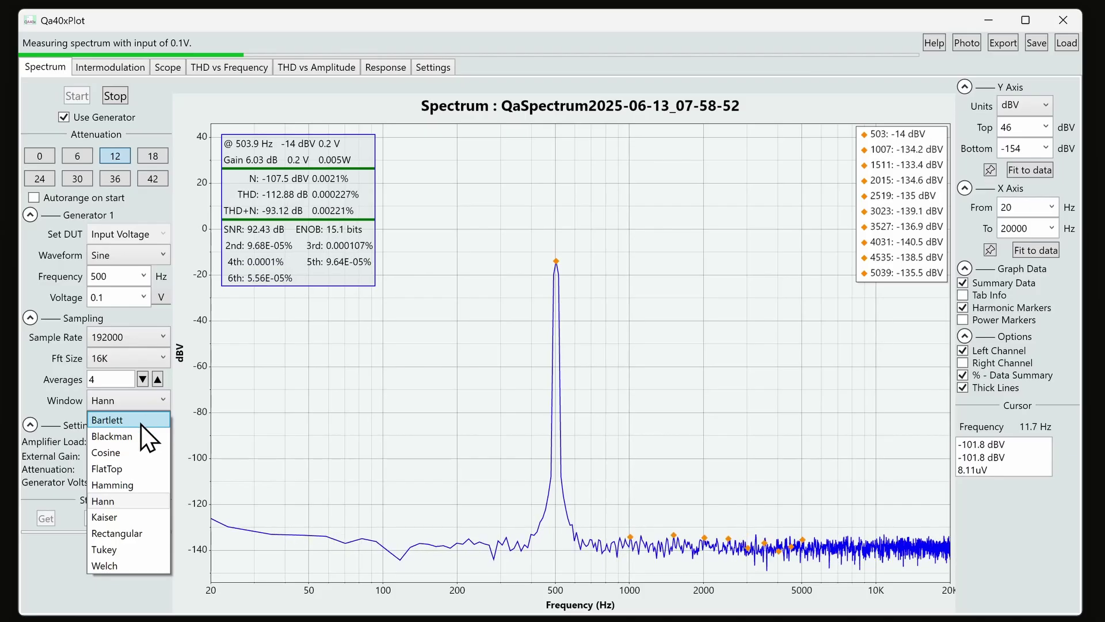
left_click(141, 424)
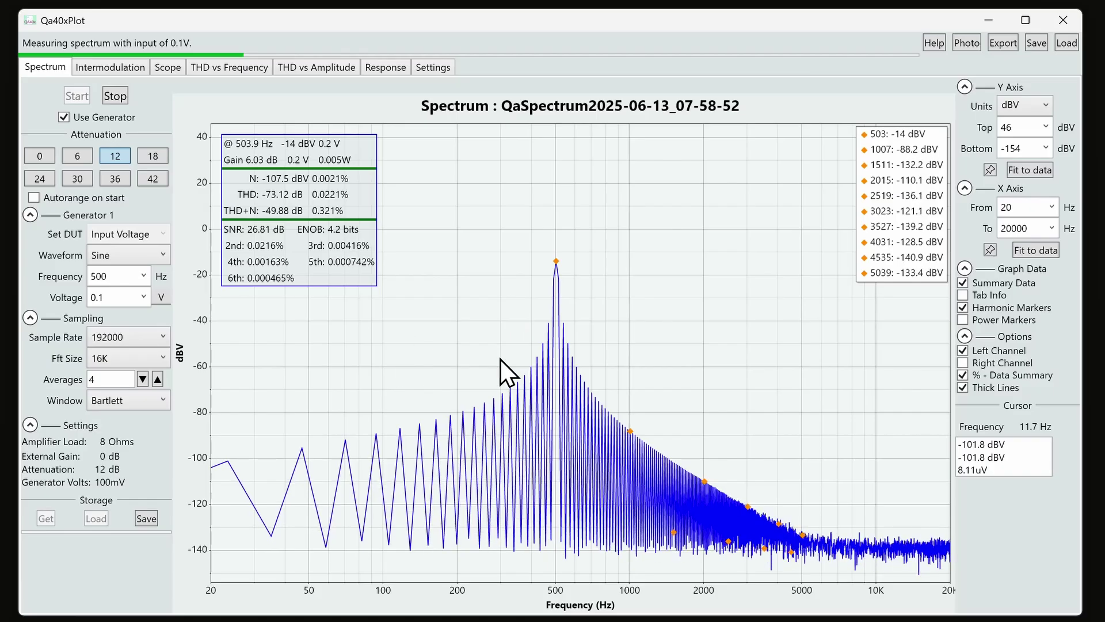
left_click(152, 401)
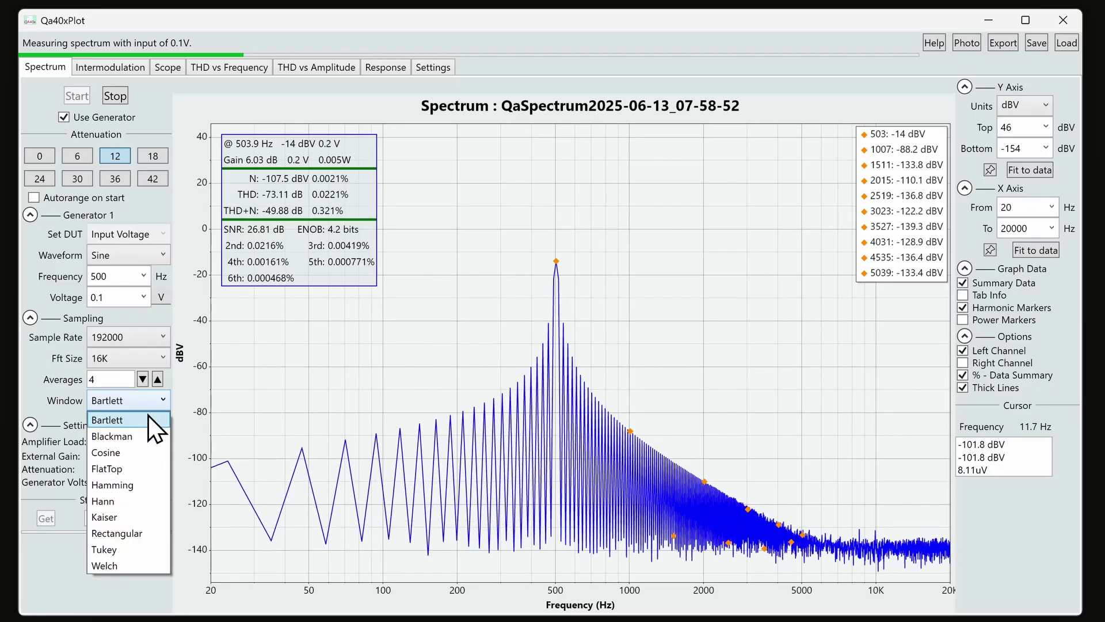
left_click(134, 439)
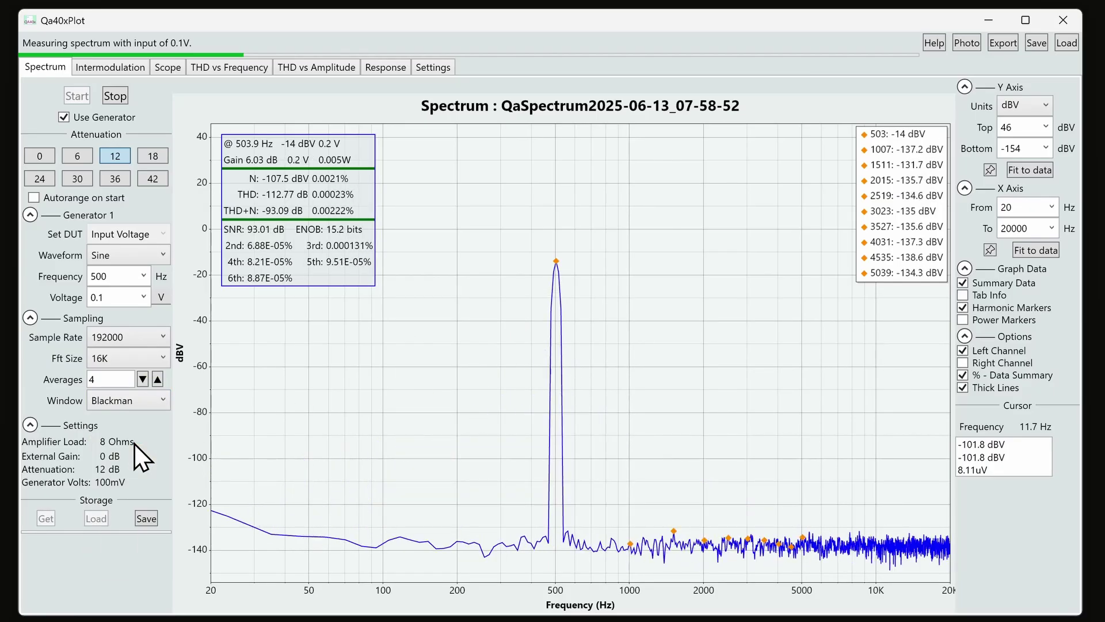
left_click(148, 402)
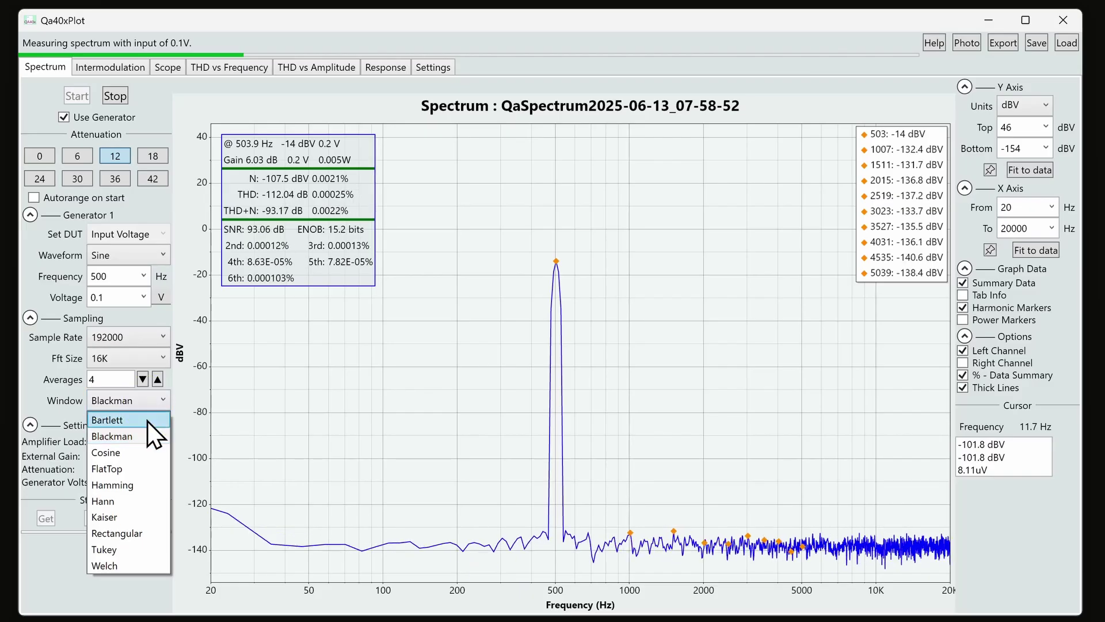
left_click(139, 469)
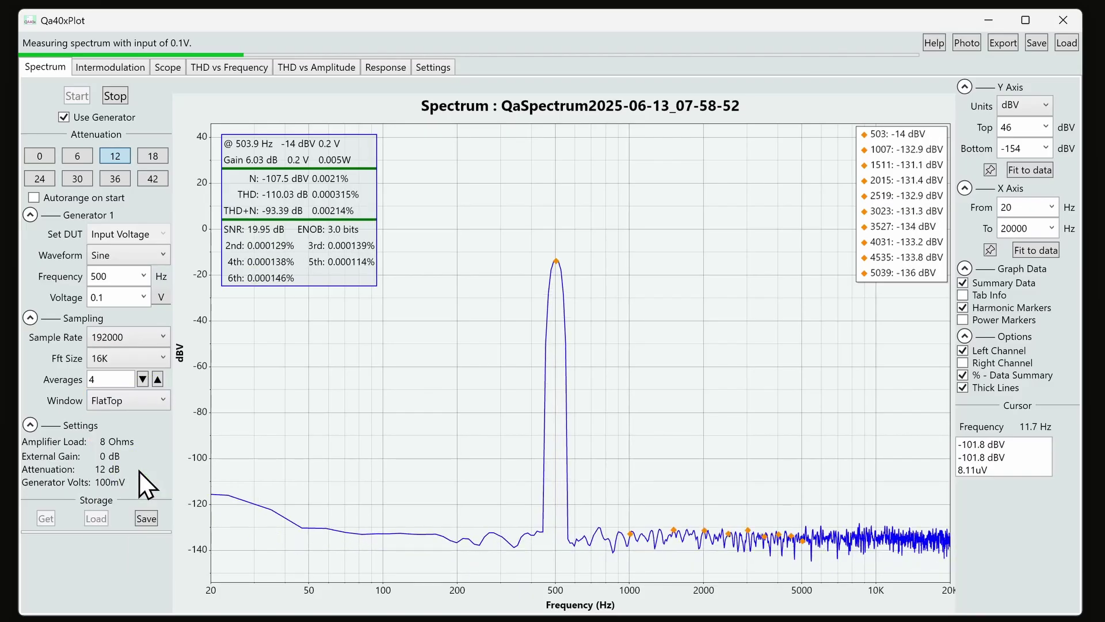
left_click(149, 398)
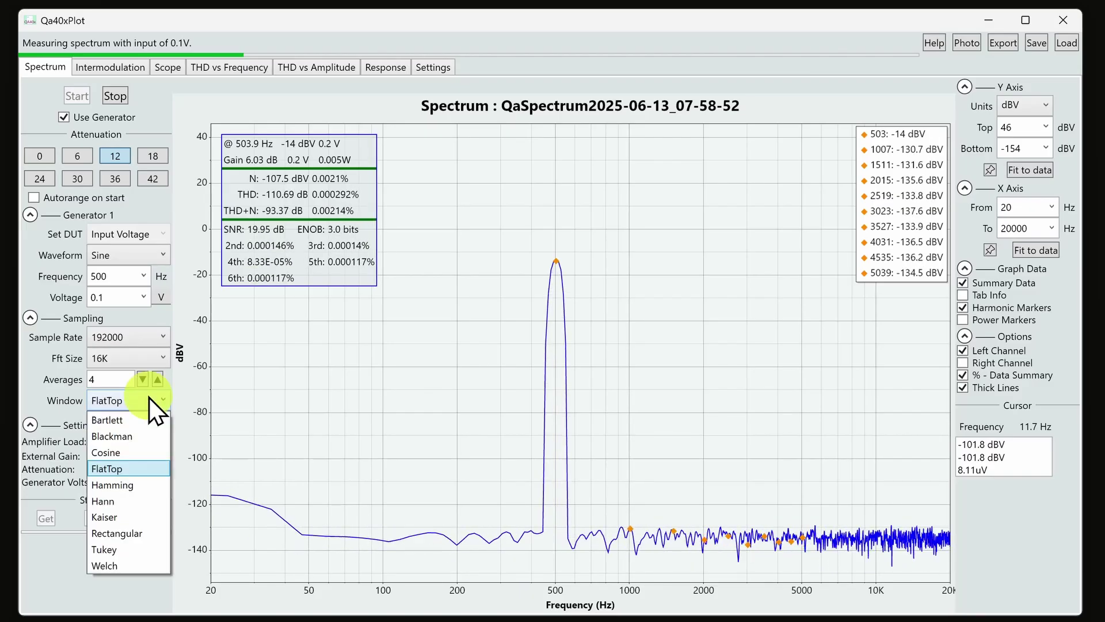
left_click(139, 533)
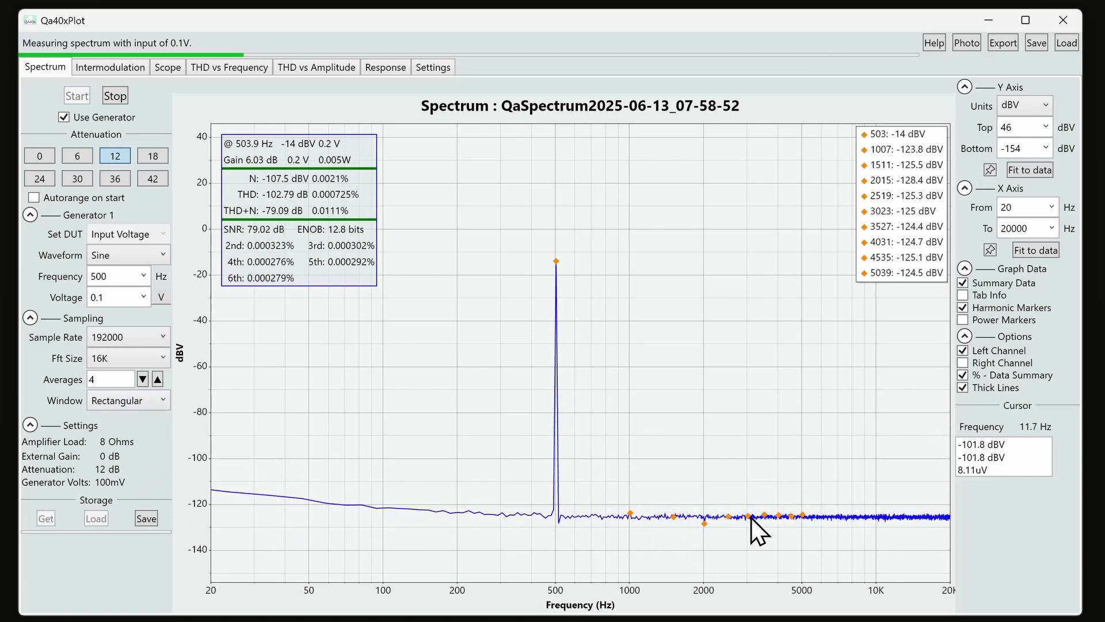
left_click(158, 408)
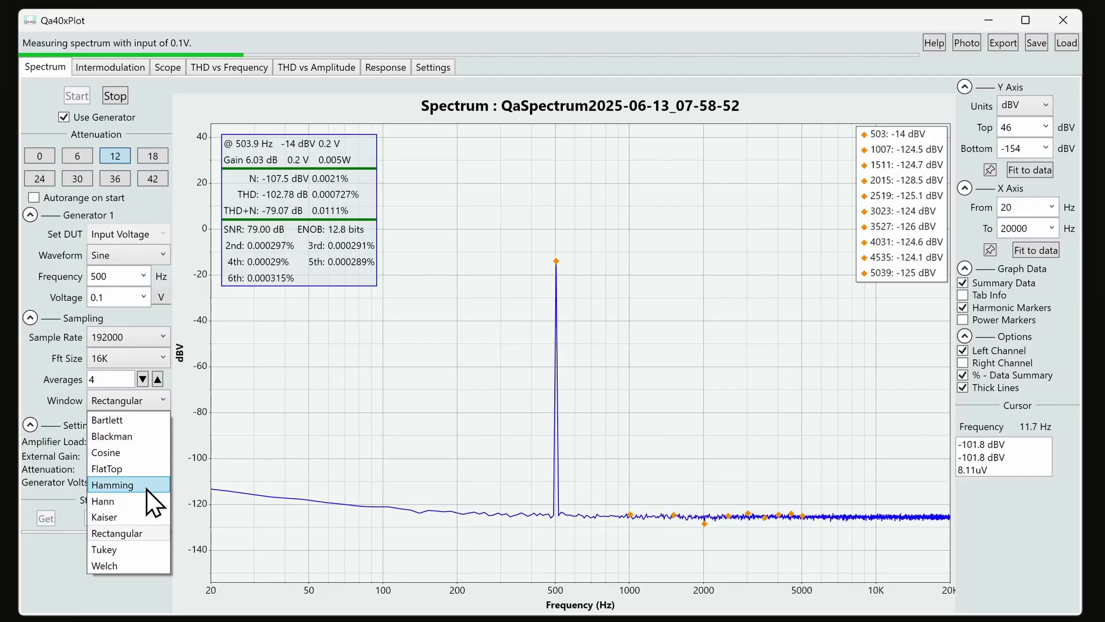
left_click(141, 504)
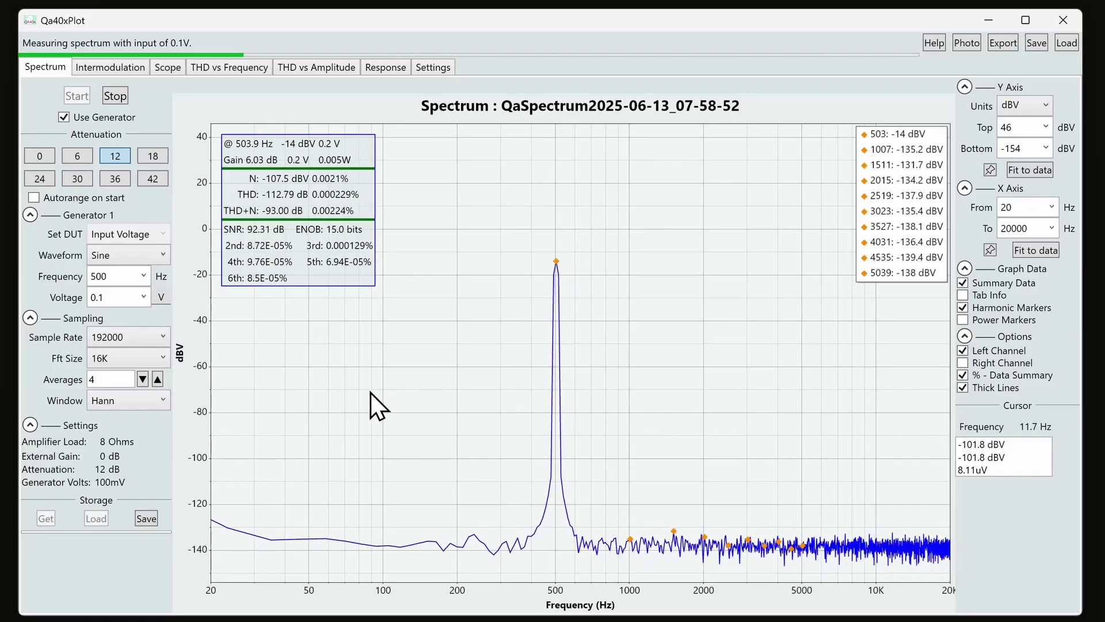
Try the Tukey and Welch windows on the running spectrum and restore the Hann window
left_click(133, 402)
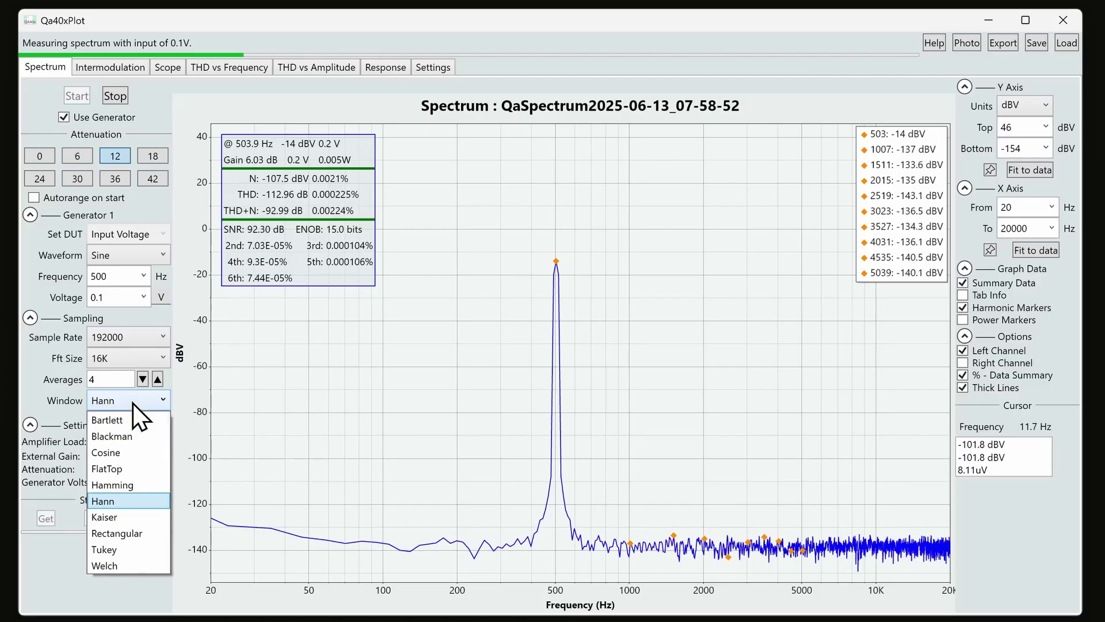
left_click(143, 548)
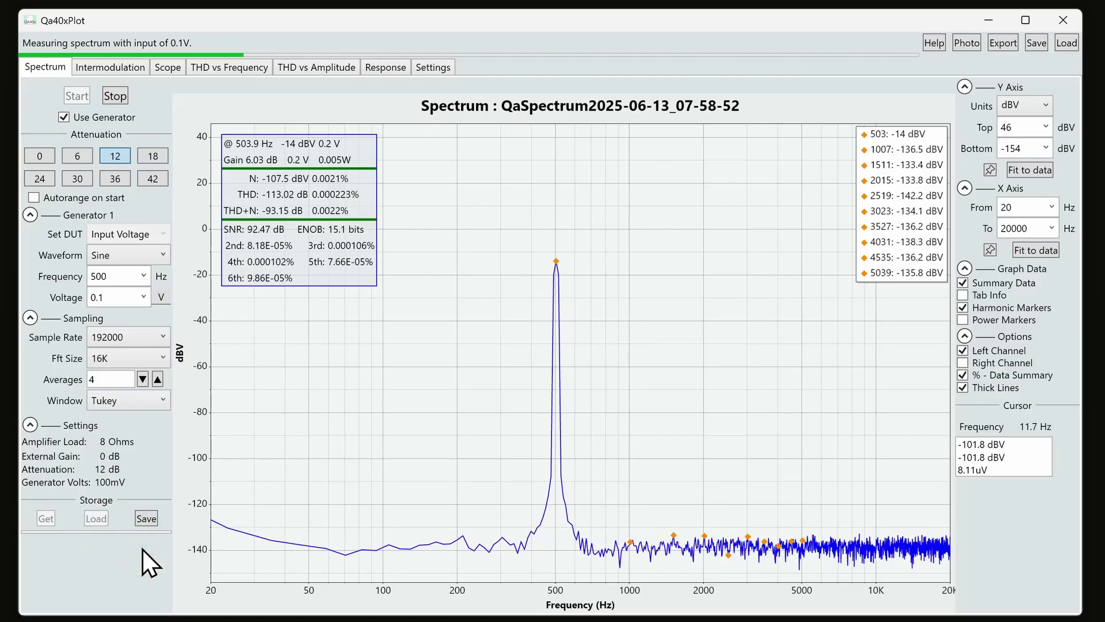
left_click(142, 406)
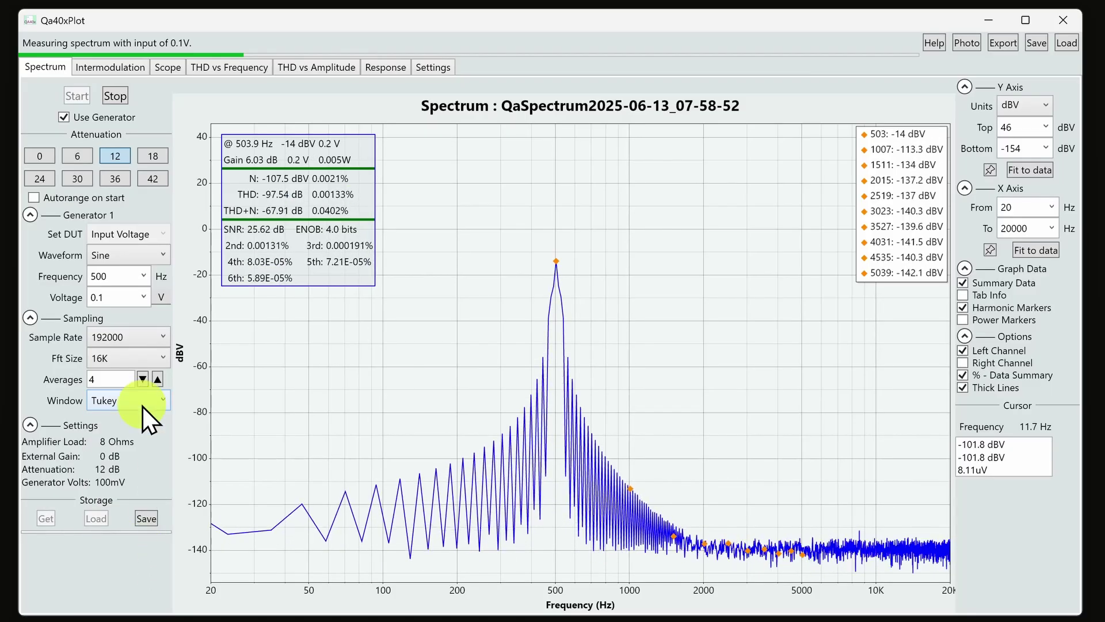
left_click(136, 566)
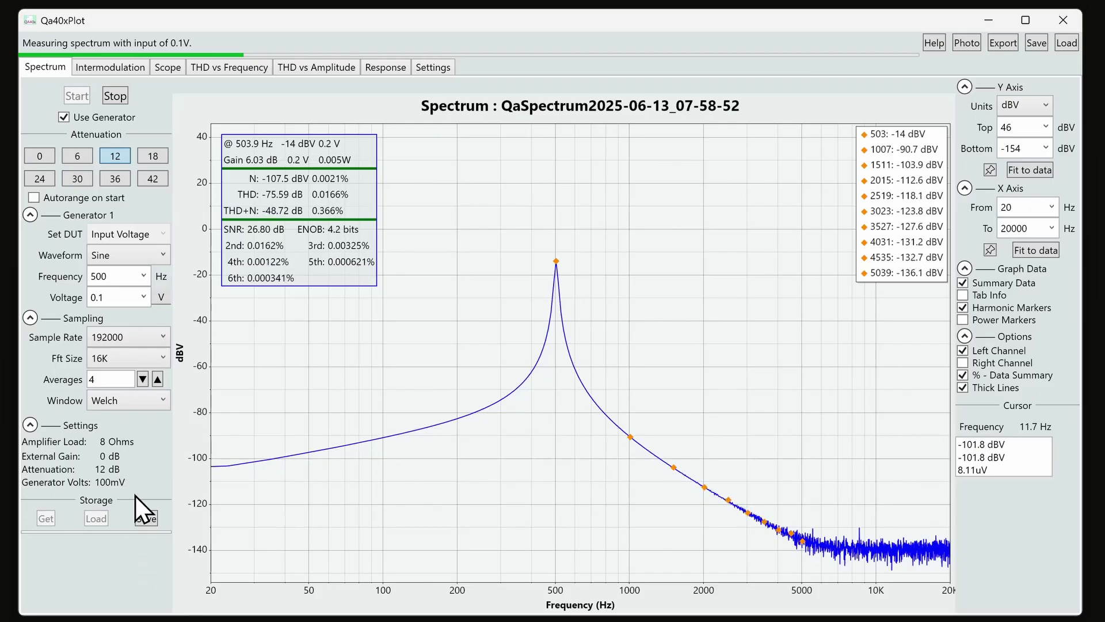
left_click(141, 402)
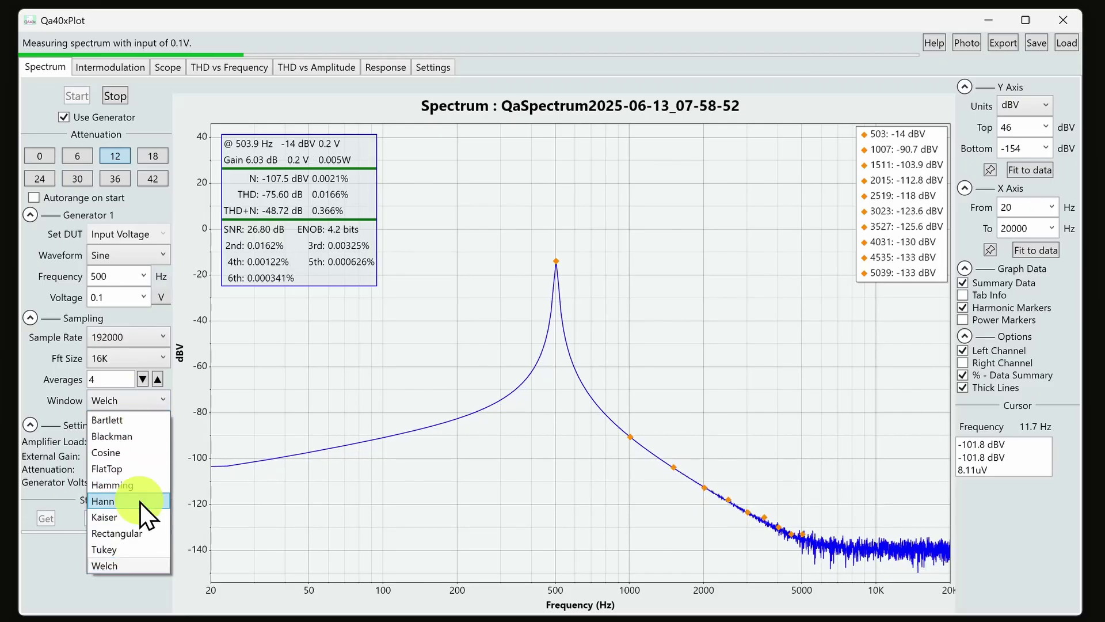
left_click(139, 502)
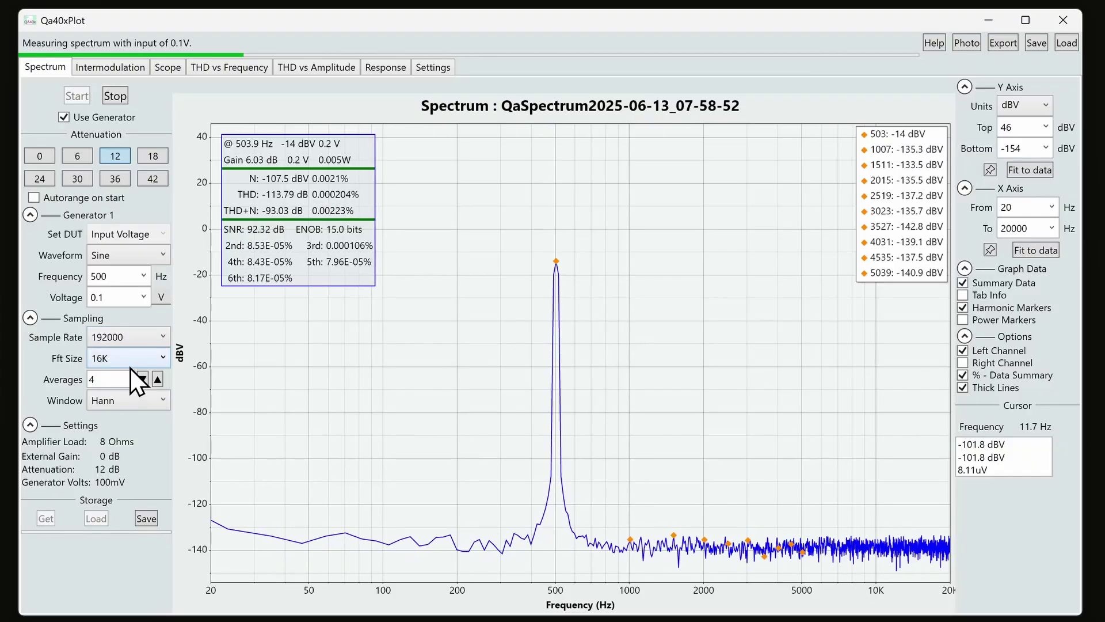
Set the FFT size to 64K and reduce the number of averages to 1
left_click(131, 358)
left_click(129, 430)
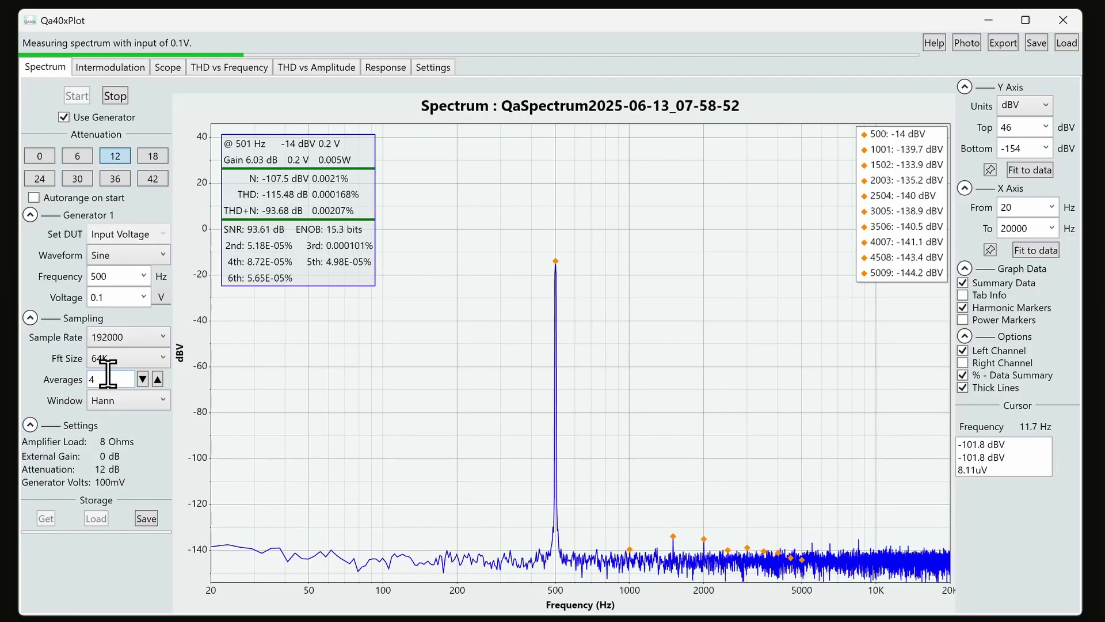
left_click(143, 379)
left_click(144, 379)
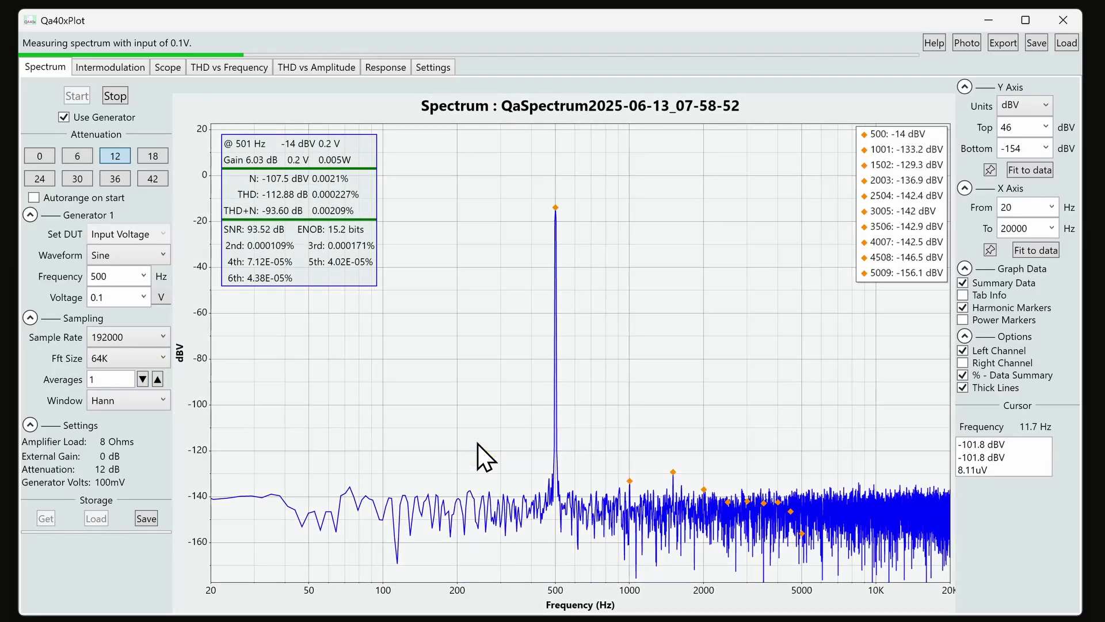
Raise the number of averages to 5 and stop the spectrum measurement
left_click(157, 379)
left_click(158, 379)
left_click(157, 378)
left_click(156, 378)
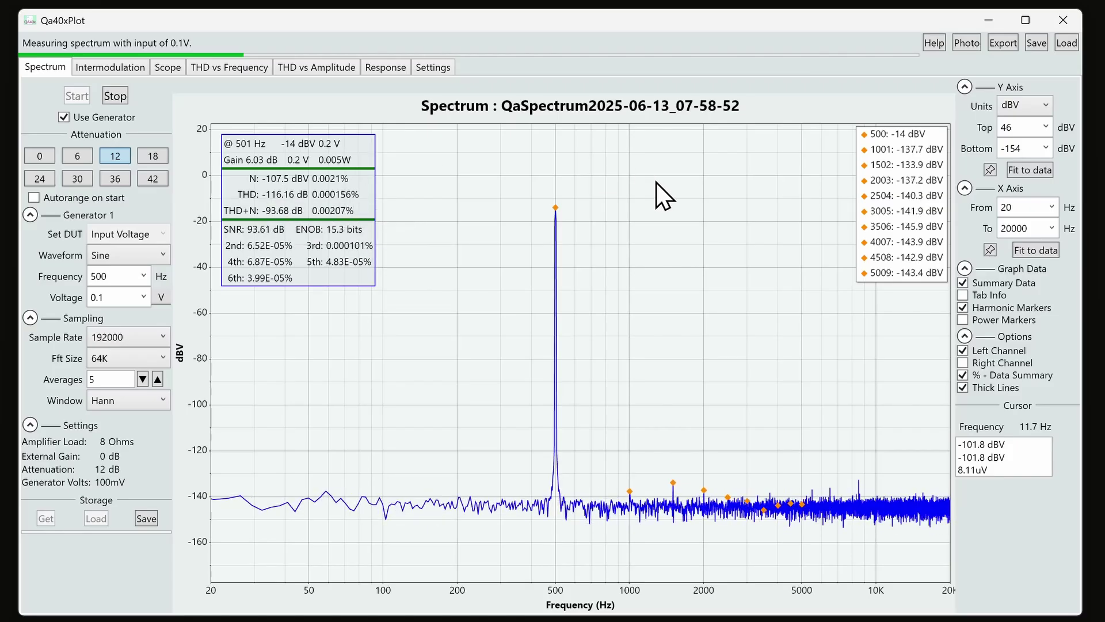
left_click(118, 99)
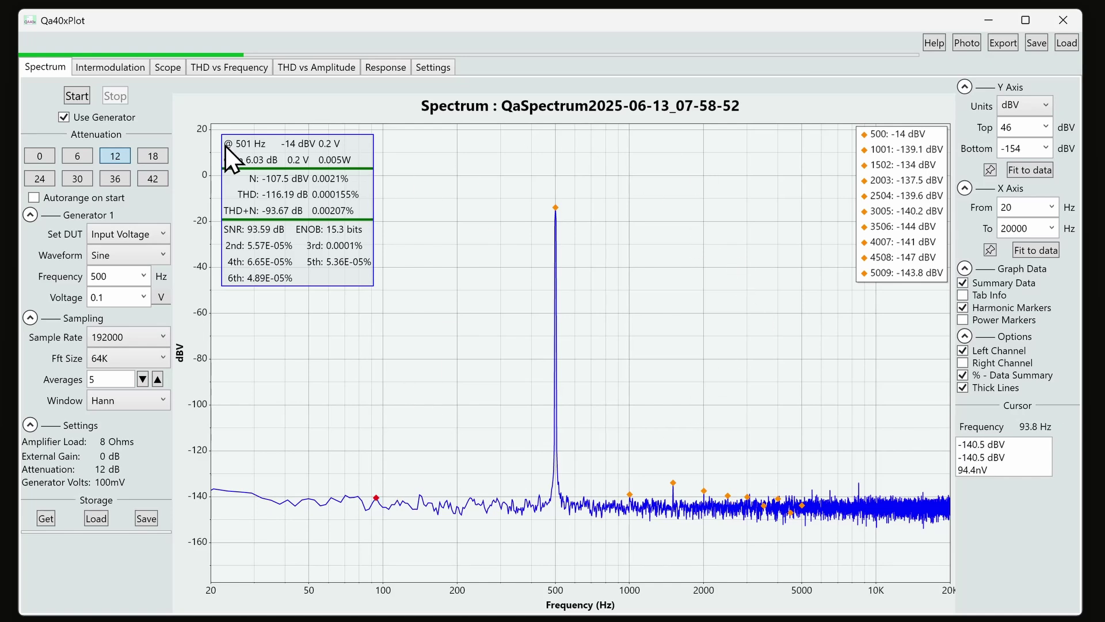
Go to the Intermodulation test, start the two-tone measurement and turn on the intermod markers
left_click(120, 68)
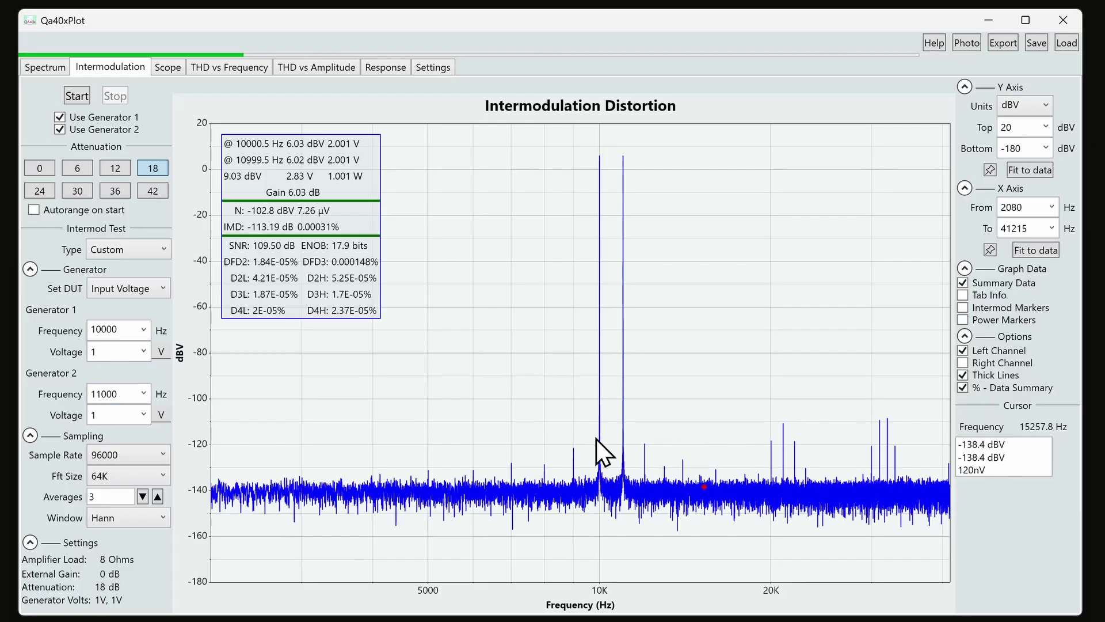
left_click(77, 93)
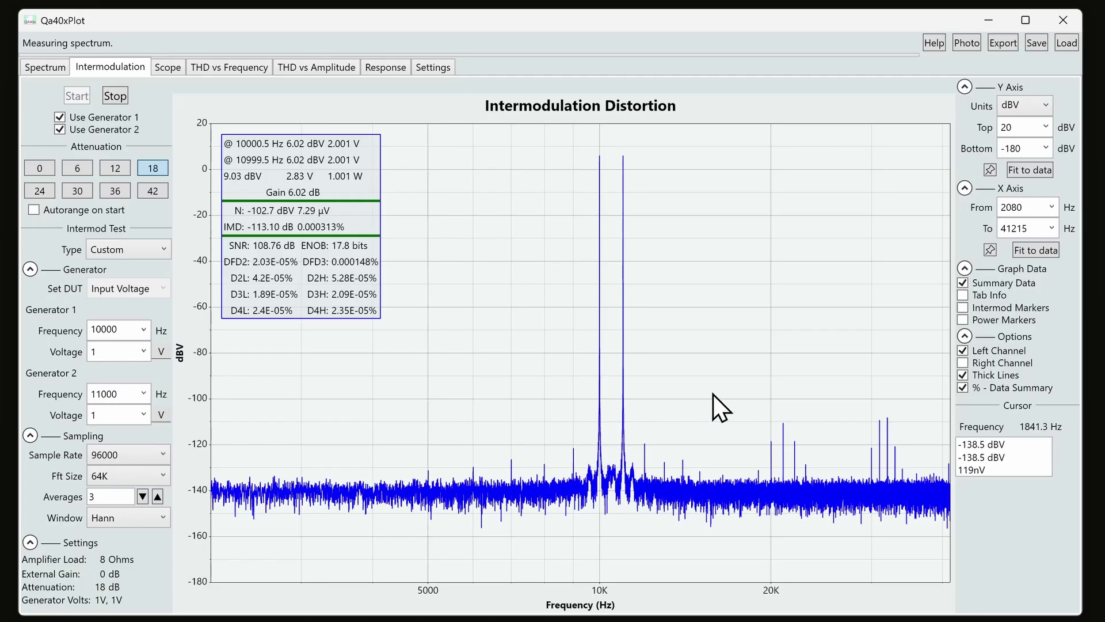
left_click(1009, 309)
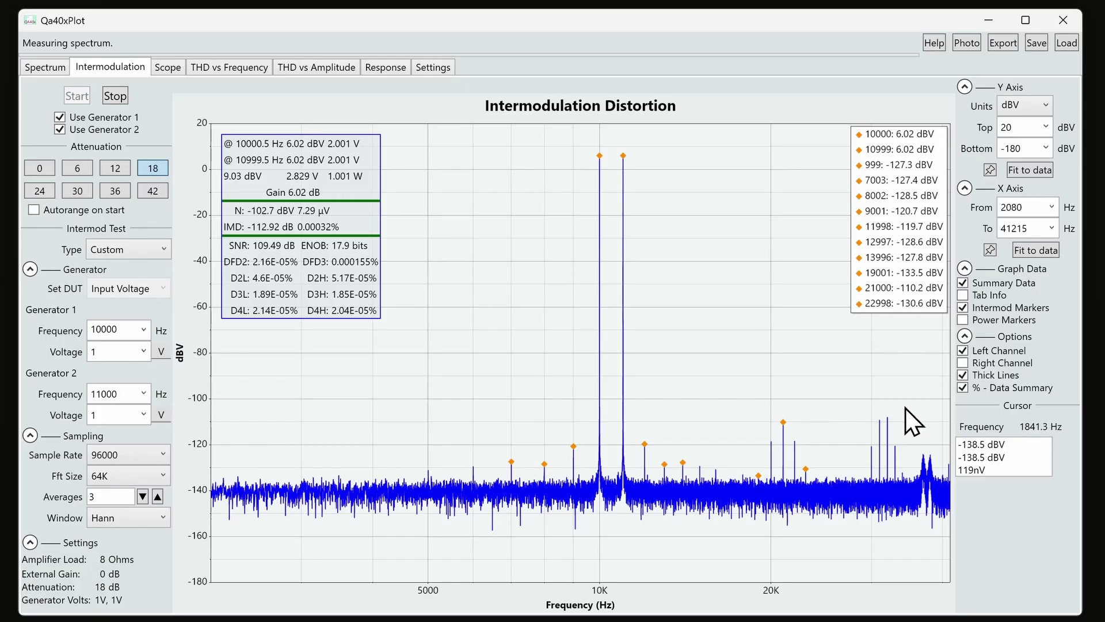
Show the right channel together with the left on the intermodulation graph, and hide the right channel again
left_click(1016, 357)
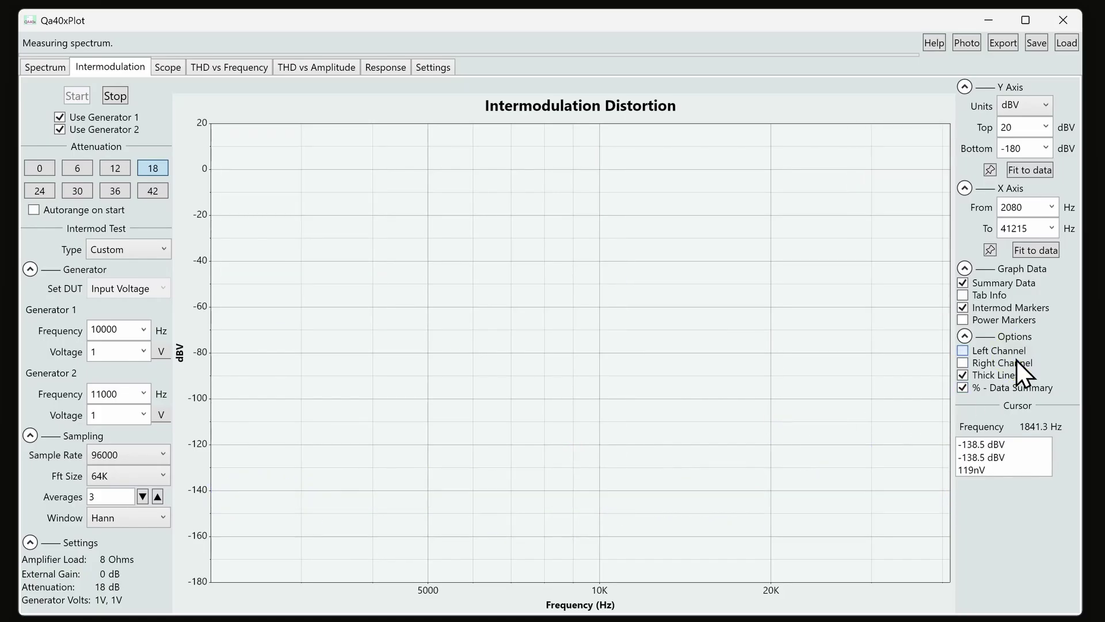
left_click(1017, 360)
left_click(1013, 365)
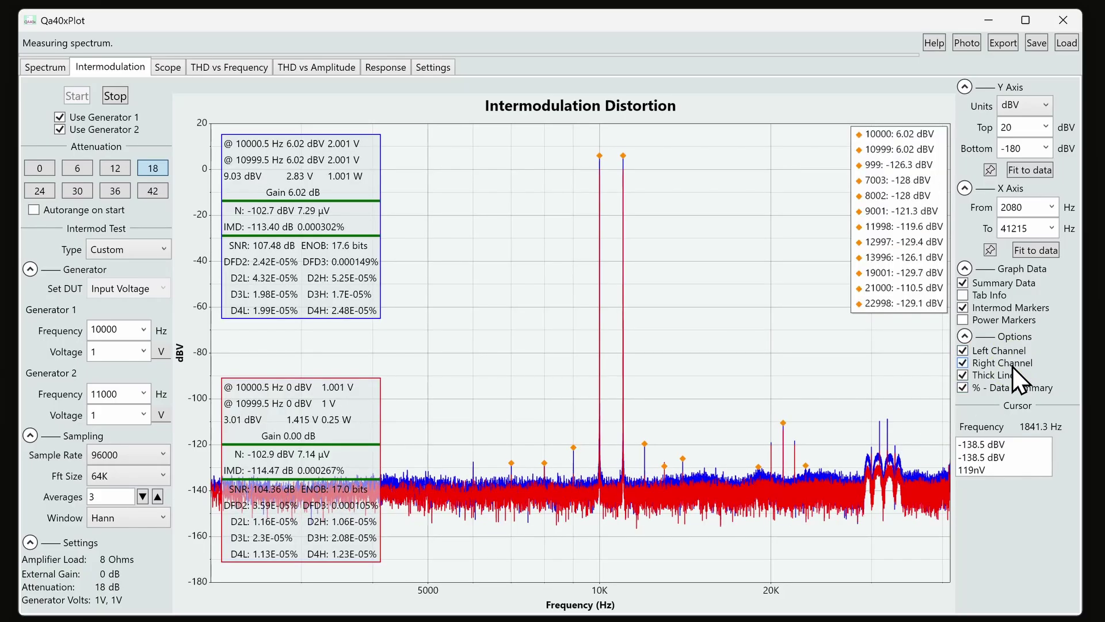
left_click(1012, 366)
Turn off thick lines and switch the intermodulation data summary from percentages to voltages and back
left_click(1001, 376)
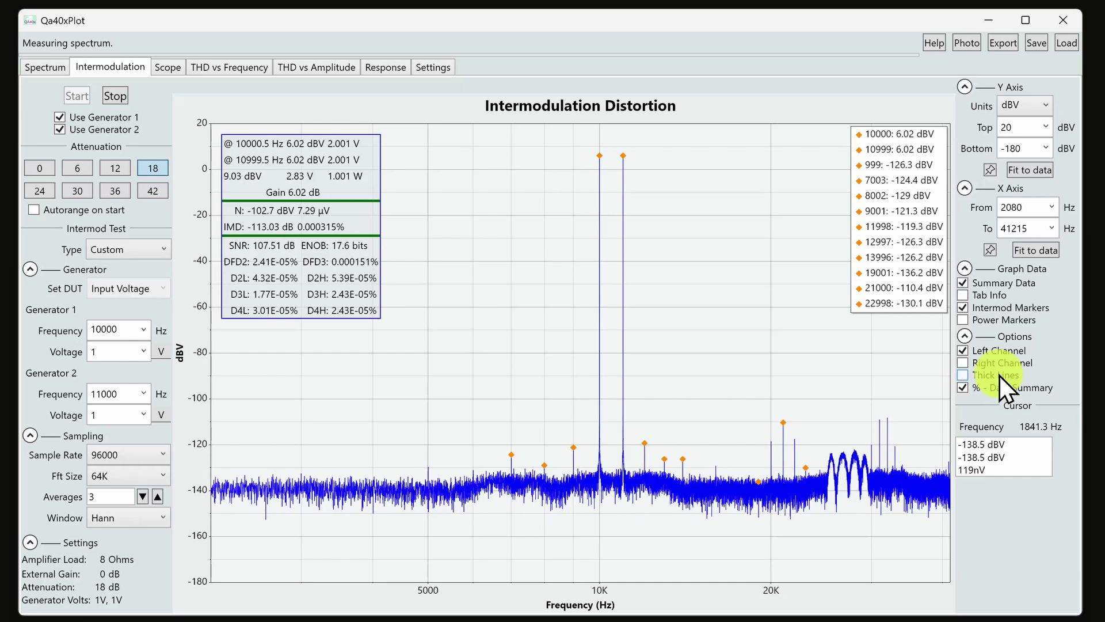
left_click(1003, 391)
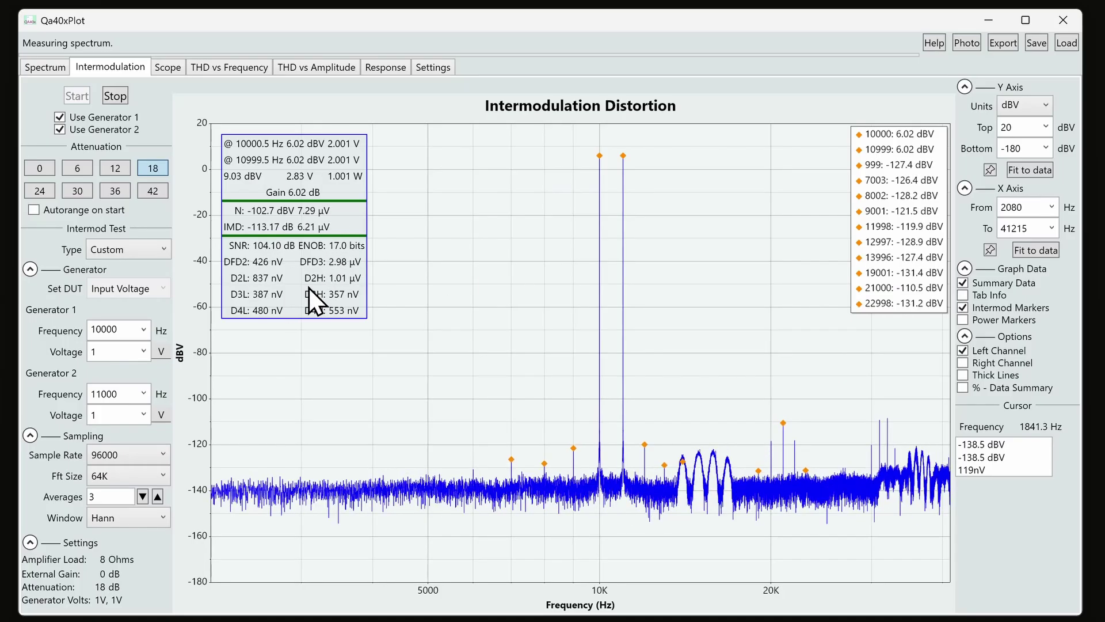
left_click(998, 390)
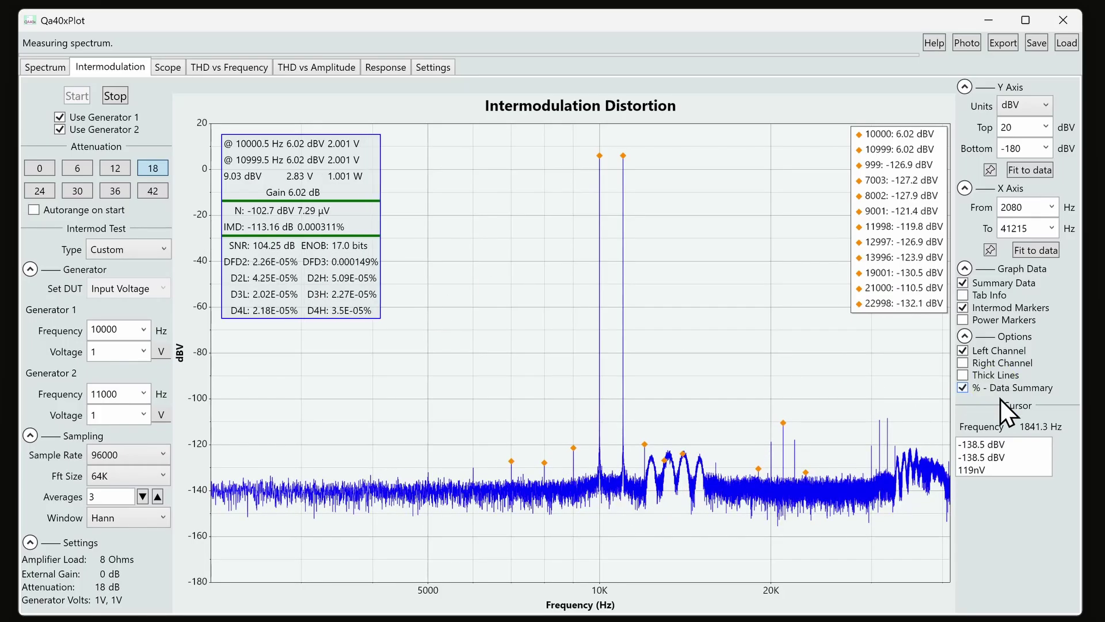
Stop the measurement, change the intermod test type to CCIF (19KHz.20KHz 1:1) and run it
left_click(115, 96)
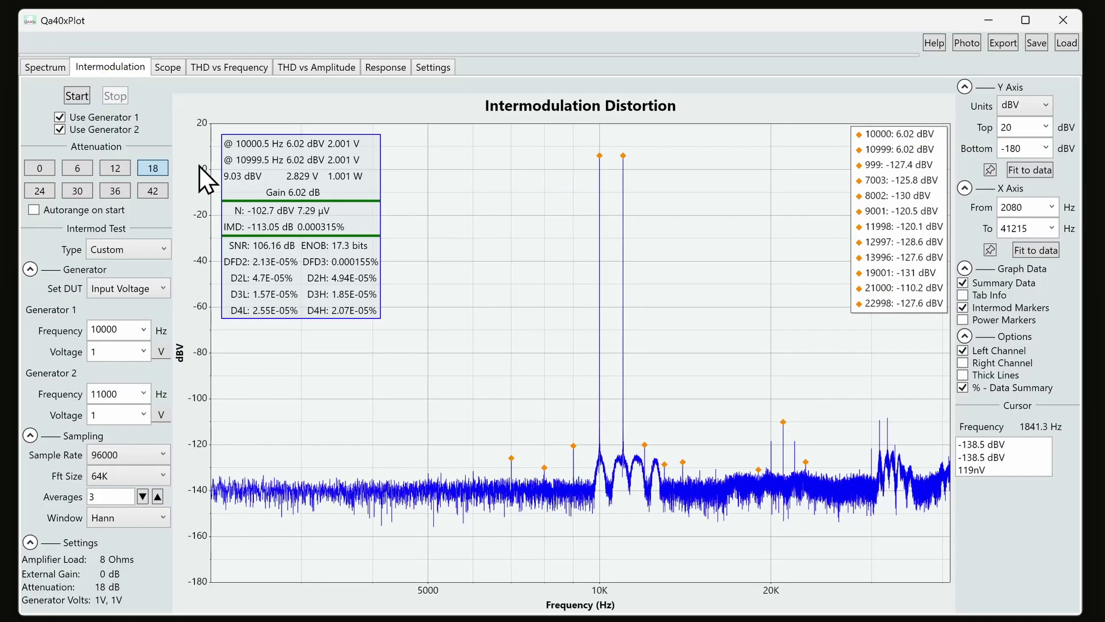
left_click(136, 249)
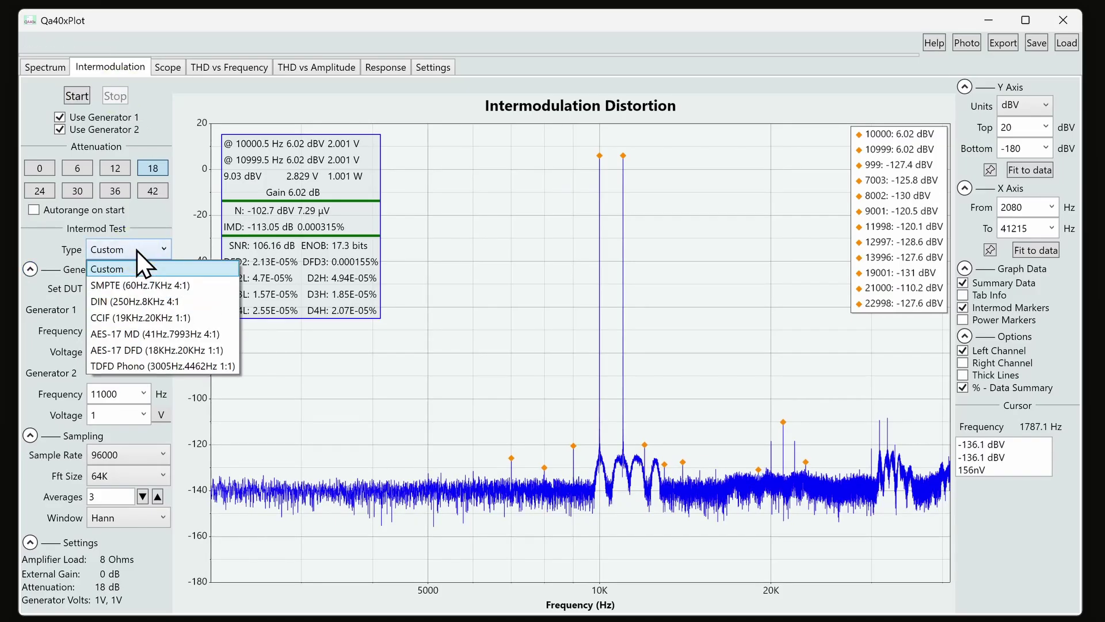
left_click(141, 321)
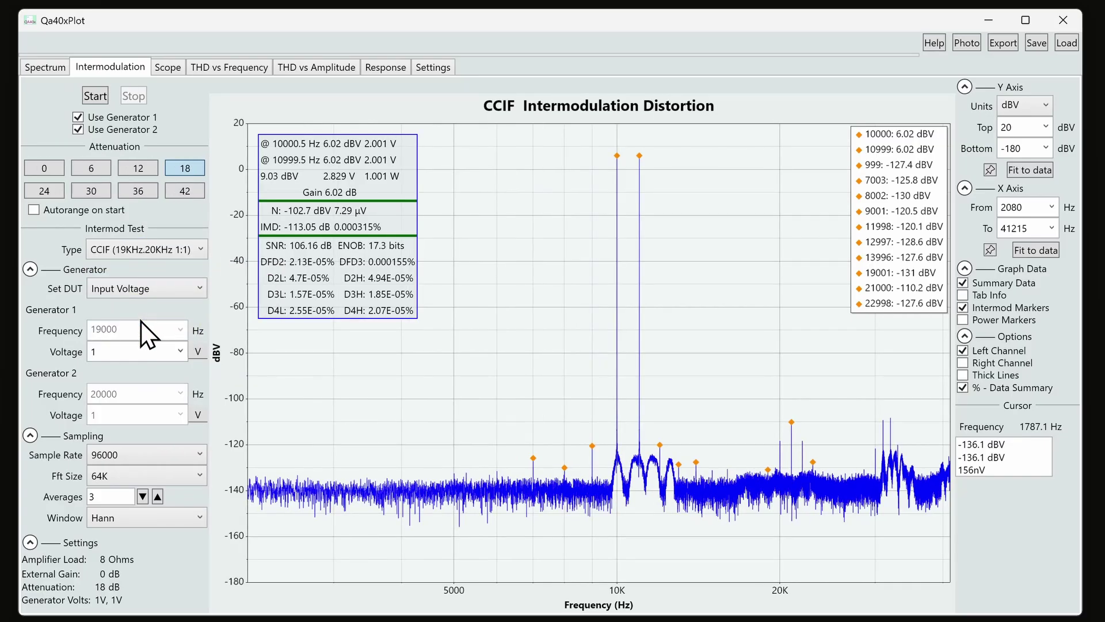
left_click(95, 96)
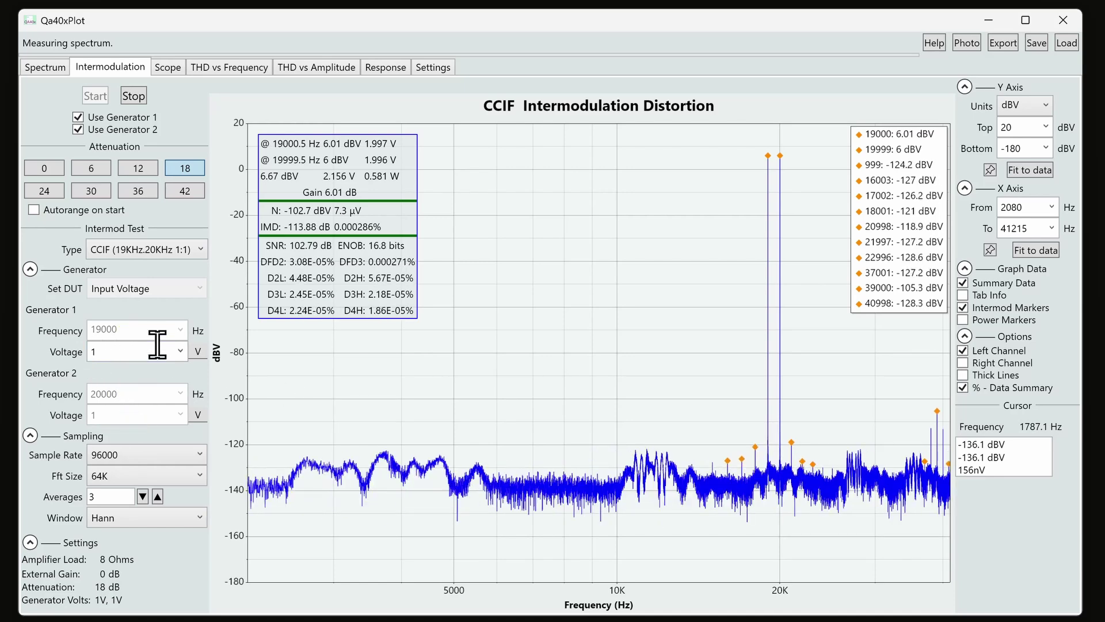
Lower the CCIF test's Generator 1 voltage to 0.1 V and stop the measurement
left_click(179, 350)
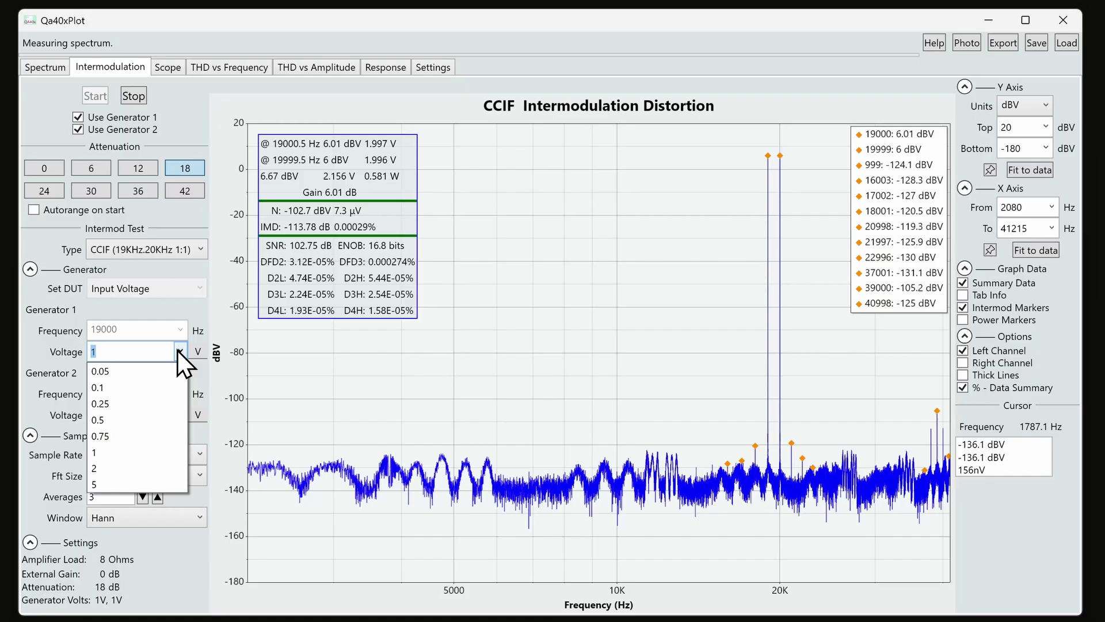
left_click(138, 388)
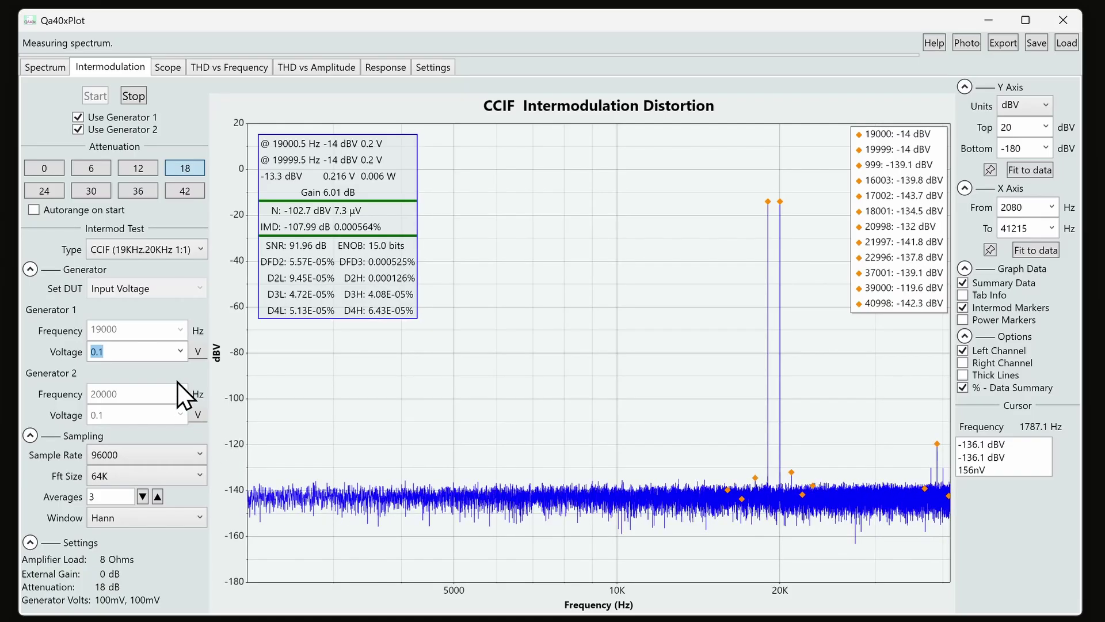
left_click(135, 95)
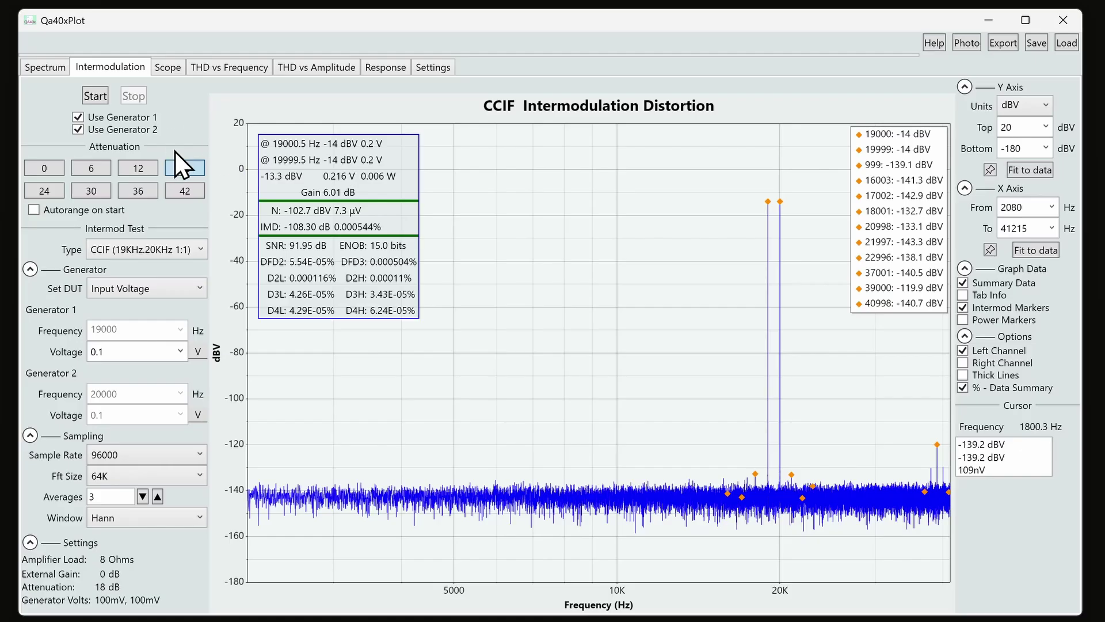
On the Scope test, run a measurement with Generator 1's waveform set to Sine and end the X axis at 20 mS
left_click(171, 68)
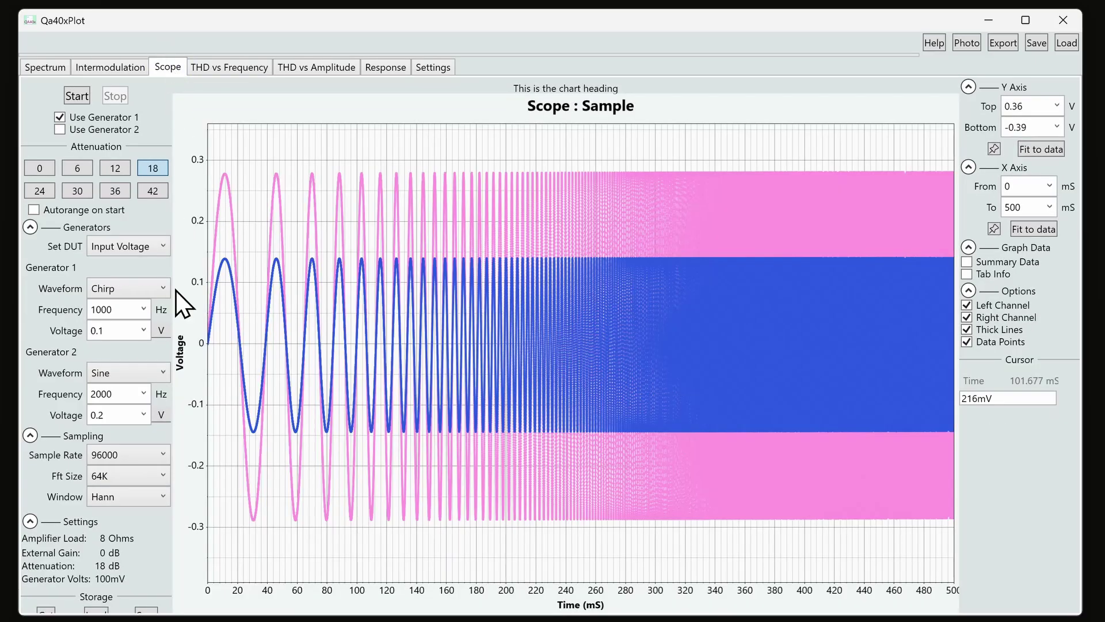
left_click(145, 283)
left_click(142, 308)
left_click(78, 94)
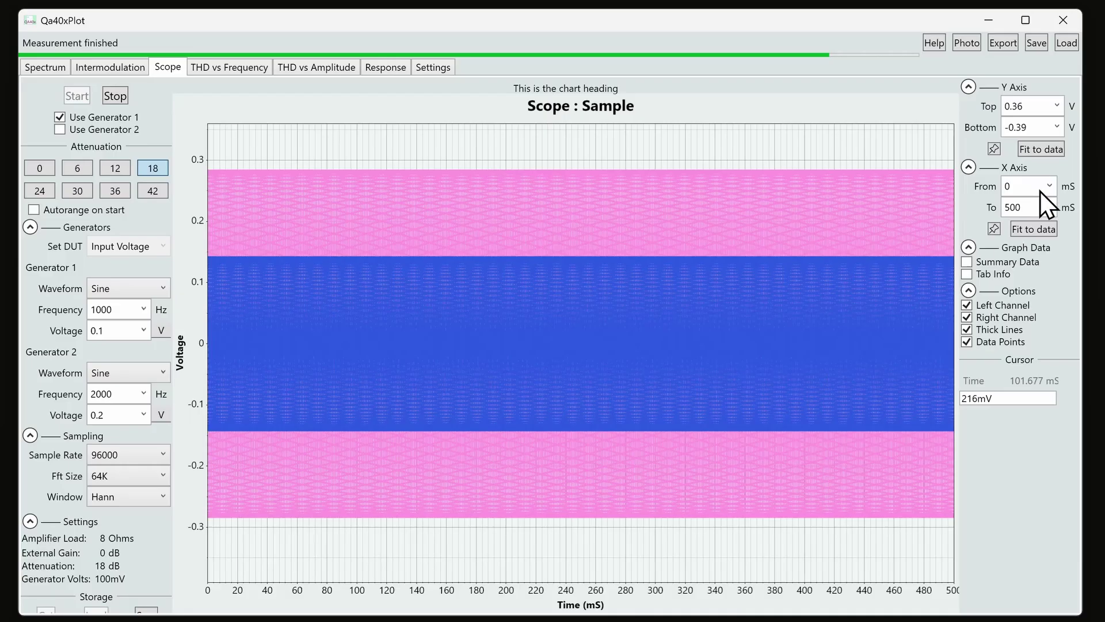
left_click(1050, 207)
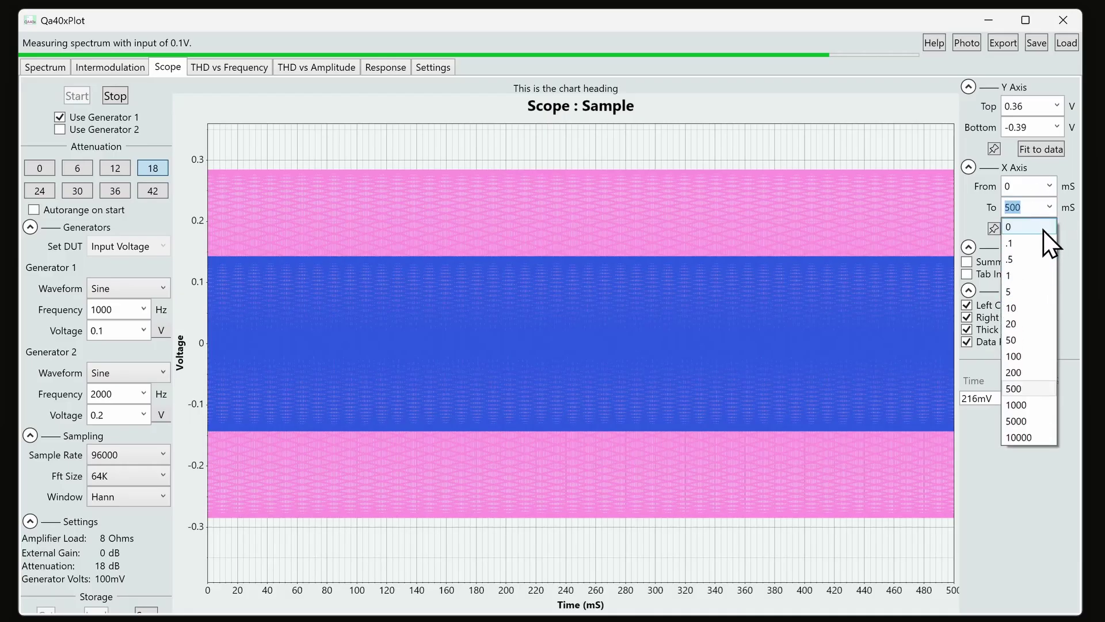
left_click(1031, 325)
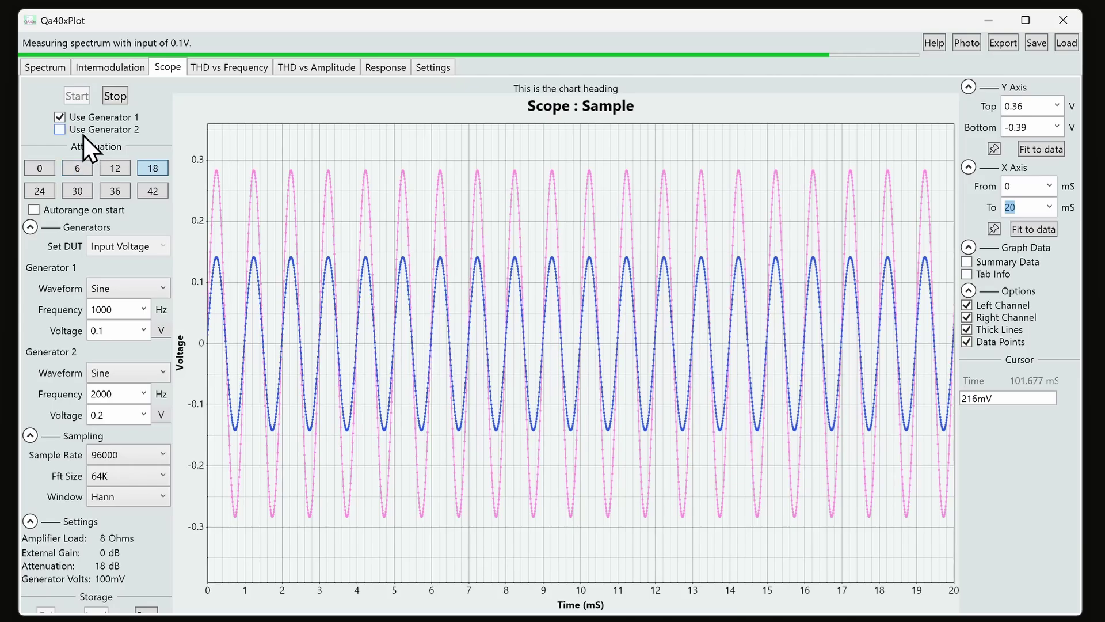
Add Generator 2 to the scope signal and fit the Y axis to the data
left_click(59, 130)
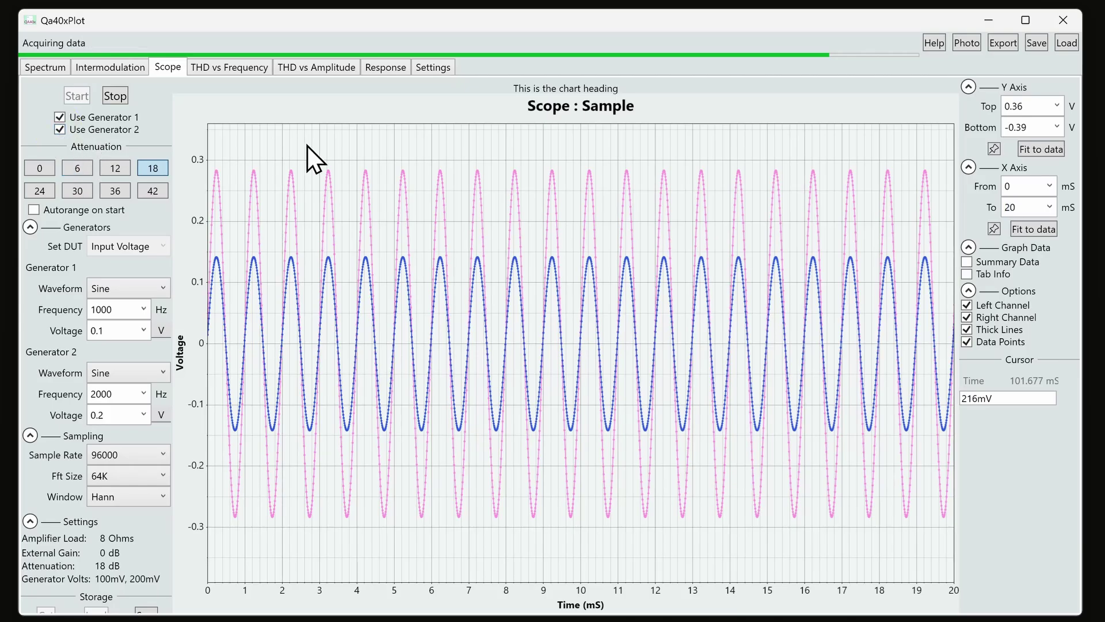
left_click(1049, 148)
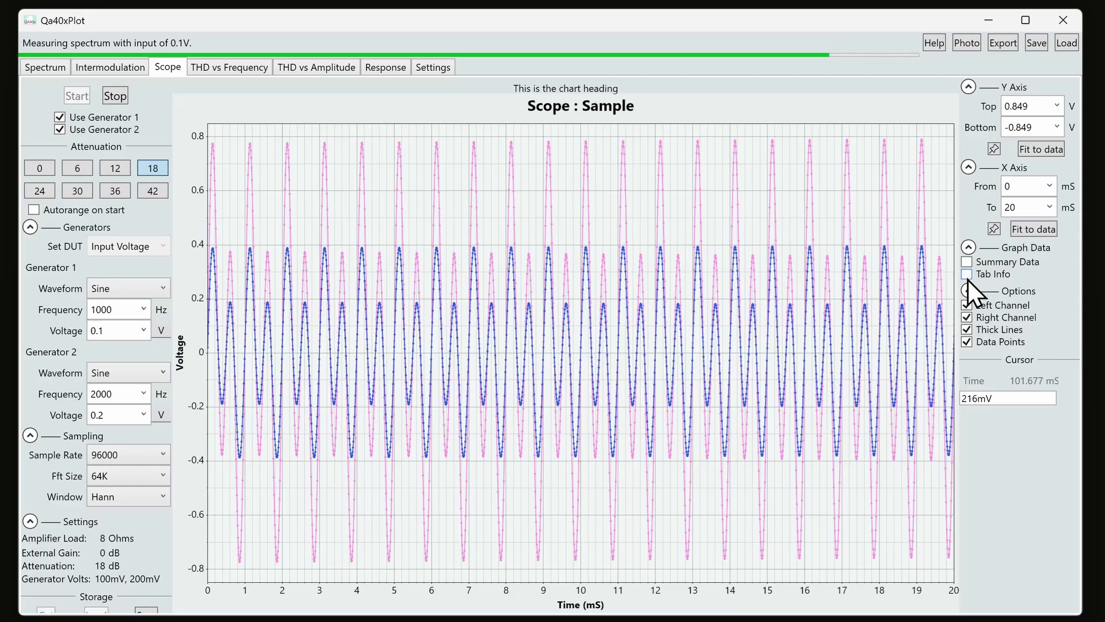
Fit the scope's X axis to the full data and return its end to 20 mS
left_click(1043, 231)
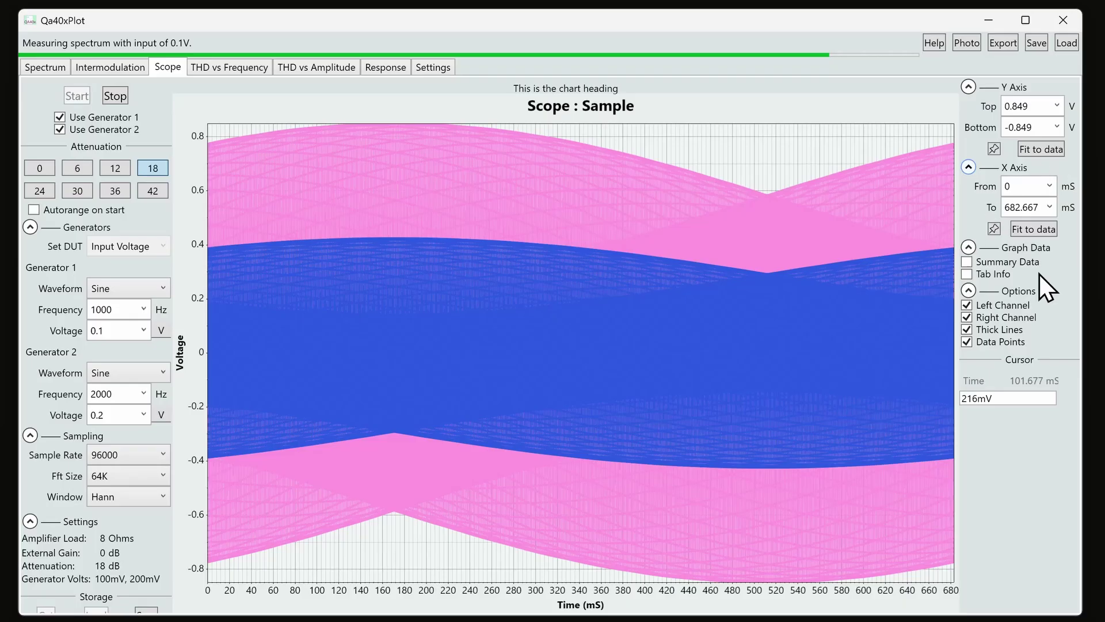
left_click(1049, 207)
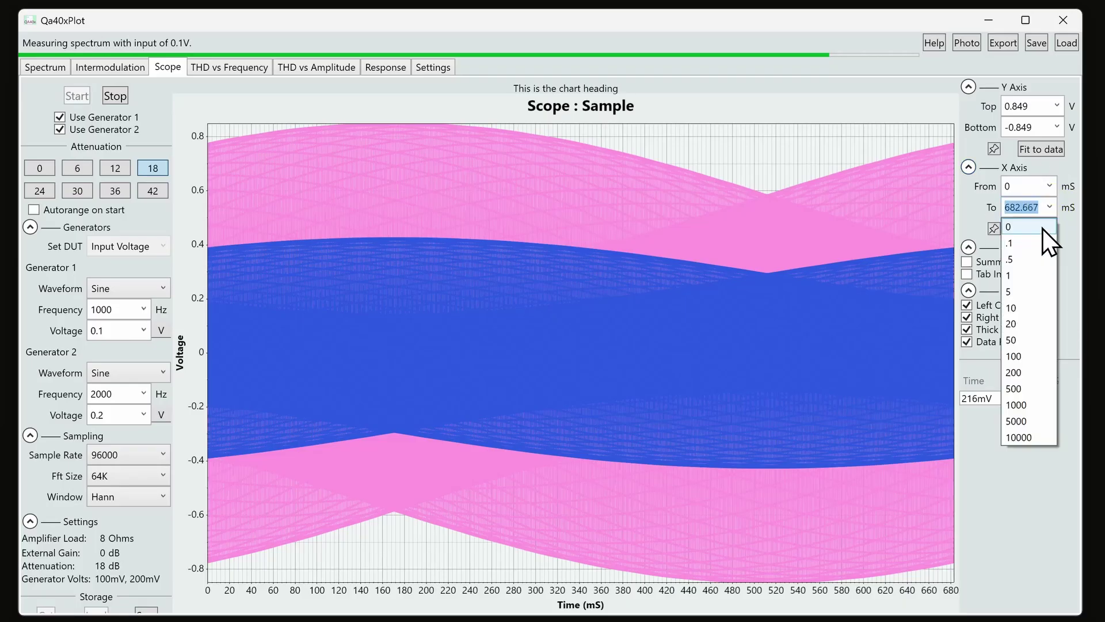
left_click(1029, 323)
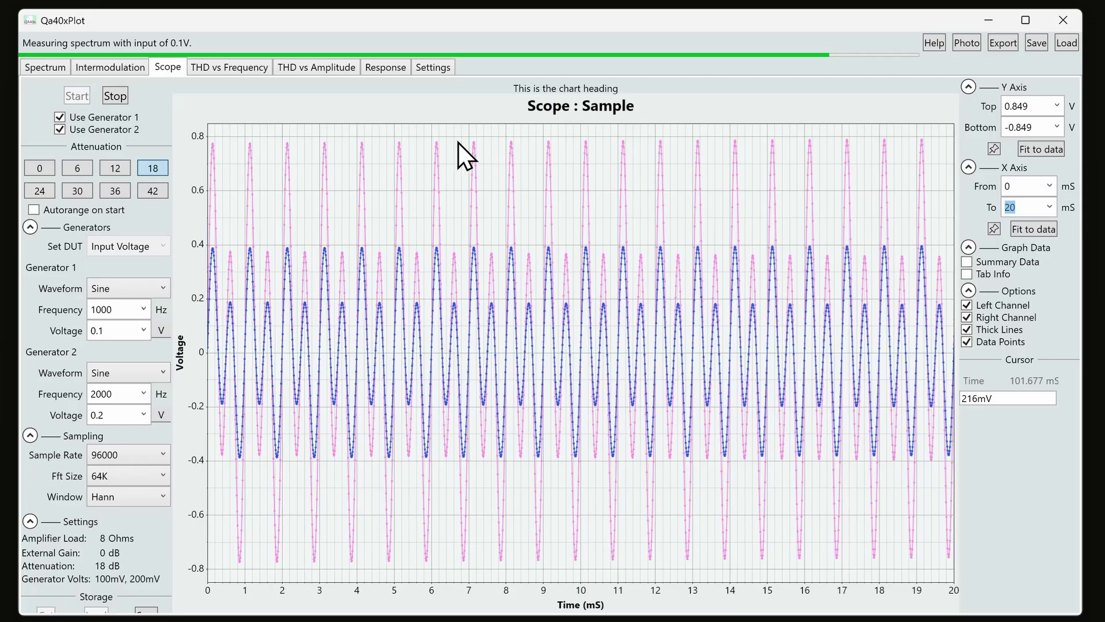
Examine the combined two-generator waveform up close and stop the scope measurement
scroll(476, 344, "up", 8)
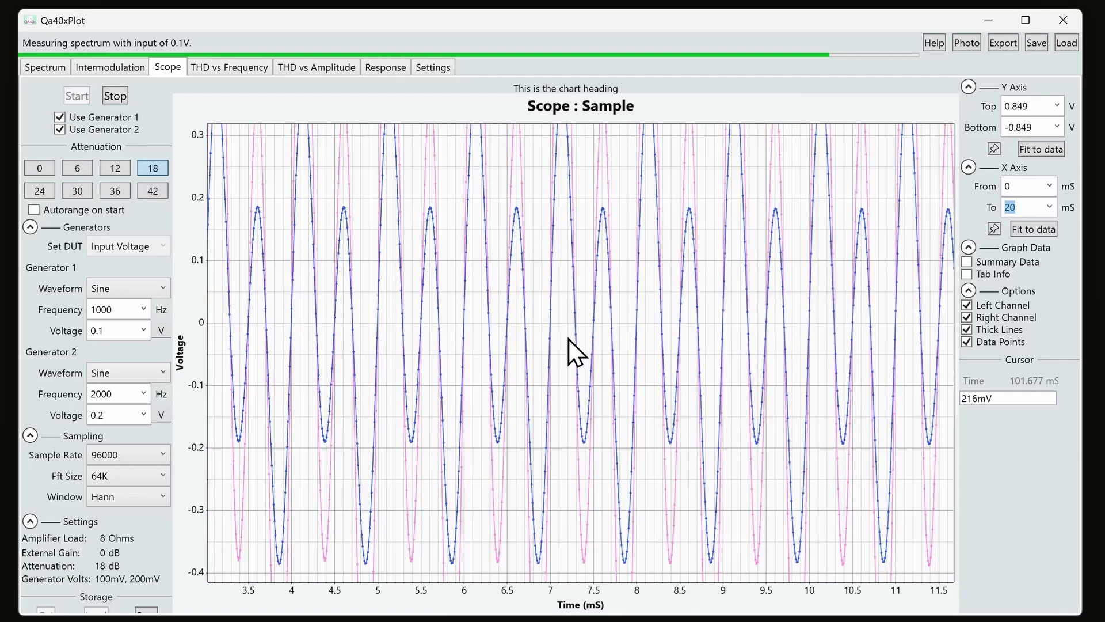
scroll(580, 322, "down", 4)
scroll(581, 322, "down", 4)
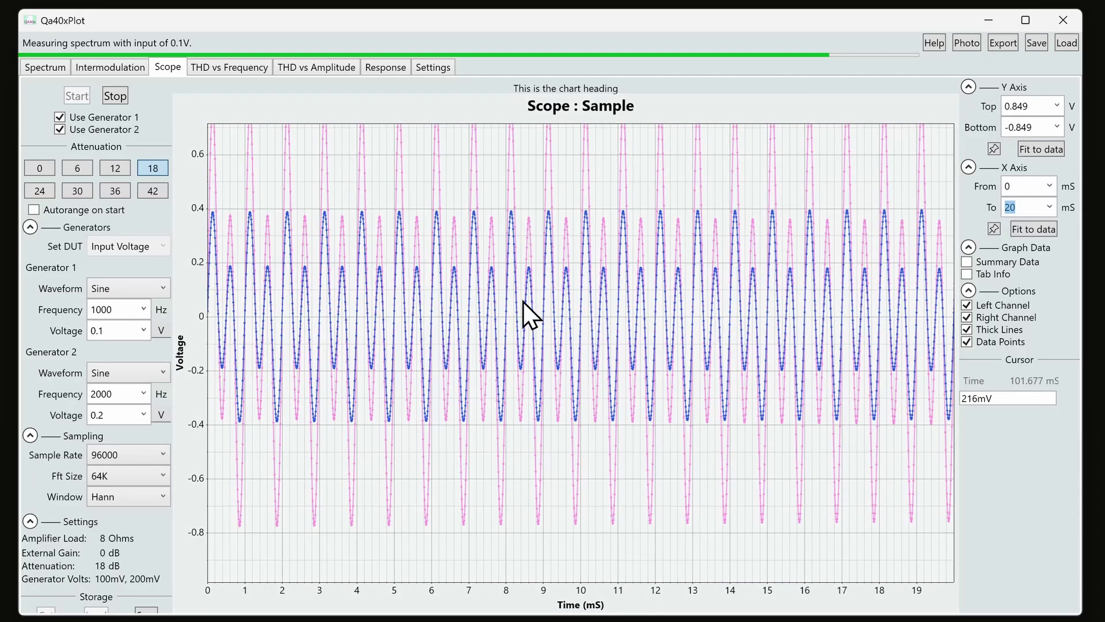
left_click_drag(417, 235, 636, 238)
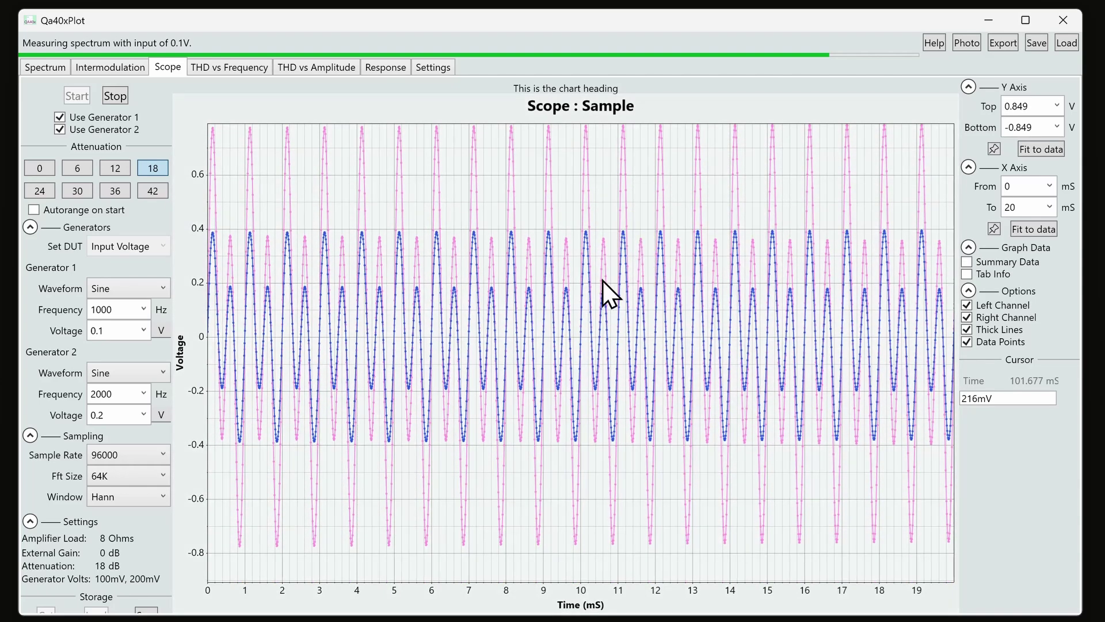
left_click(115, 96)
Go to the THD vs Frequency test and set the sweep from 5 Hz to 50000 Hz
left_click(232, 66)
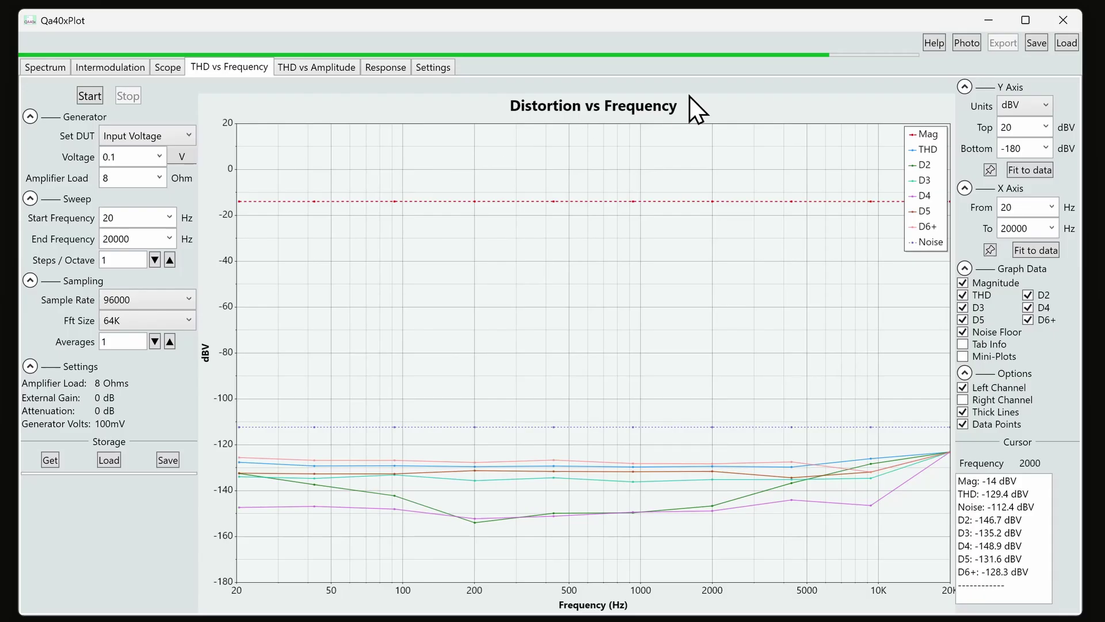
left_click(170, 219)
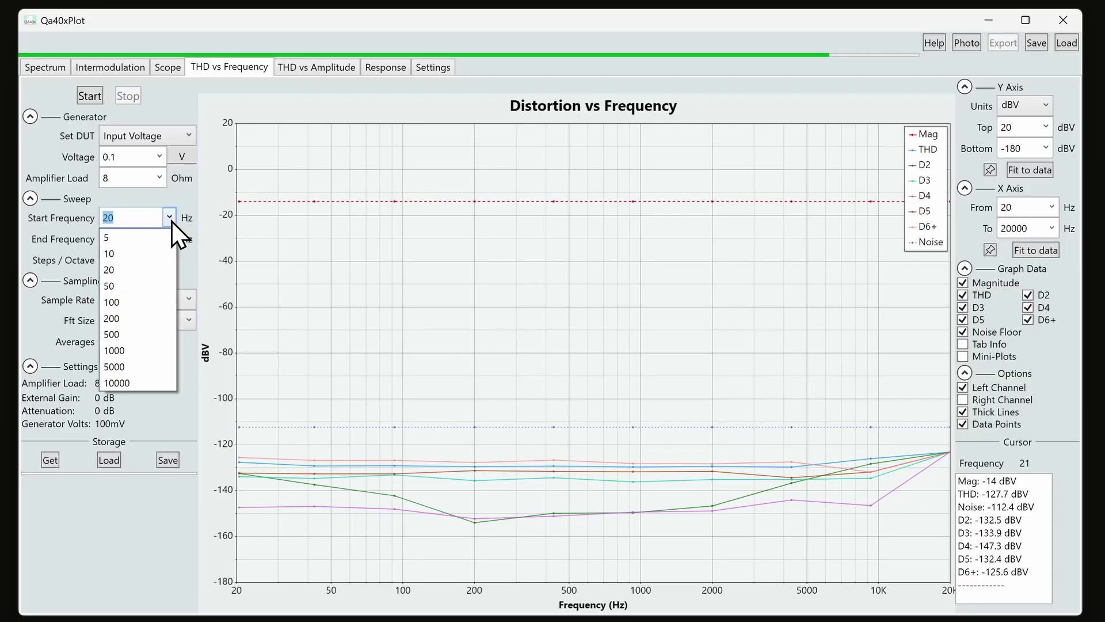
left_click(138, 240)
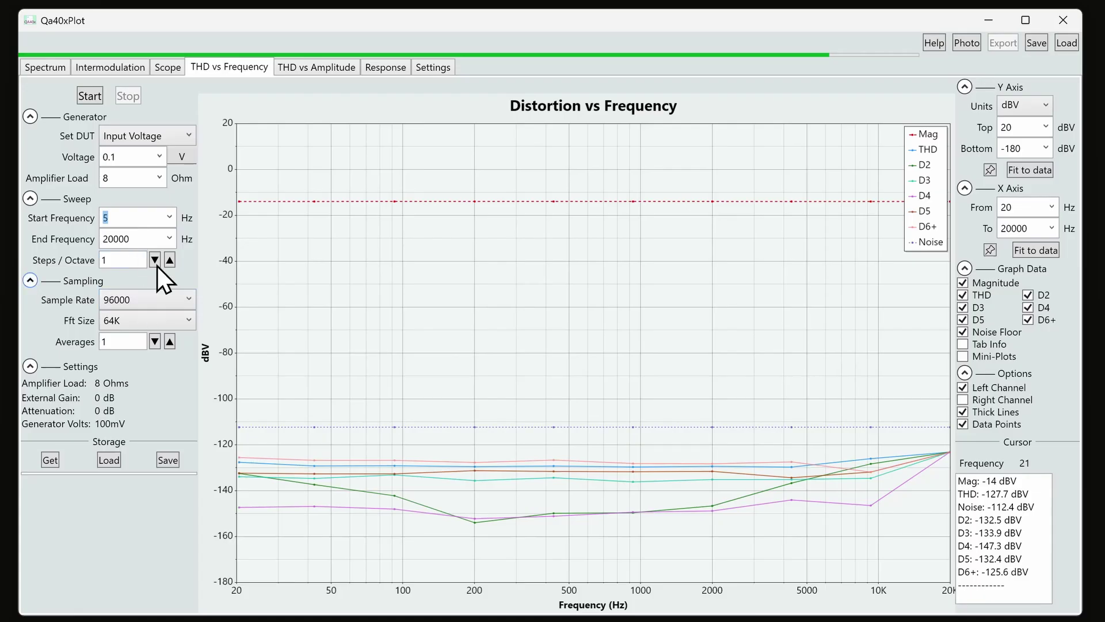
left_click(168, 237)
left_click(137, 337)
Set the sample rate to 192000 and run the distortion sweep
left_click(155, 299)
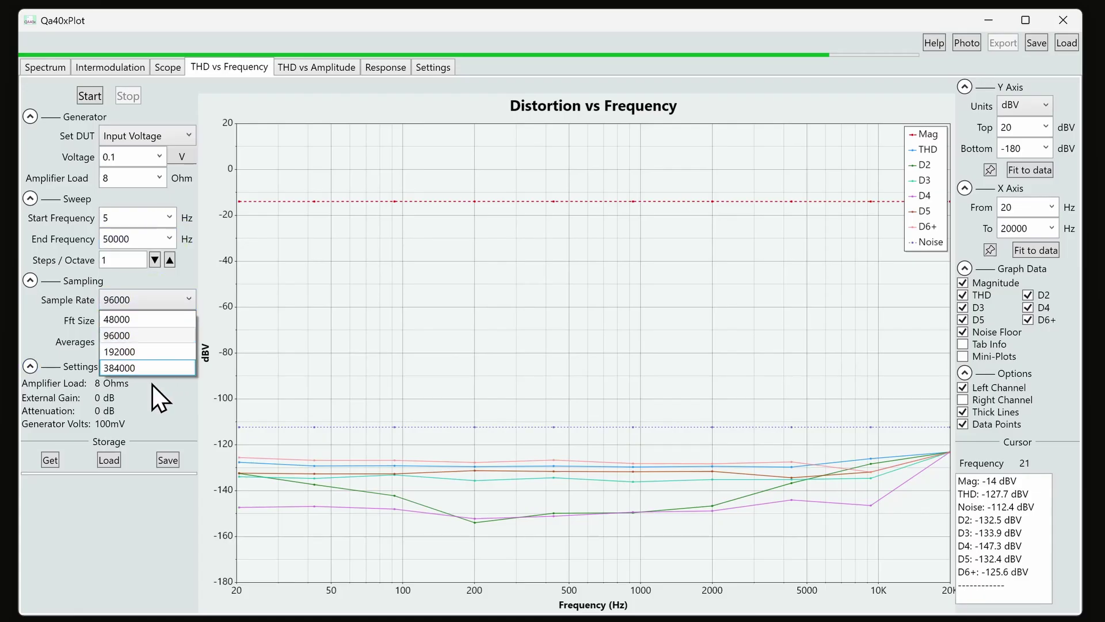
left_click(158, 353)
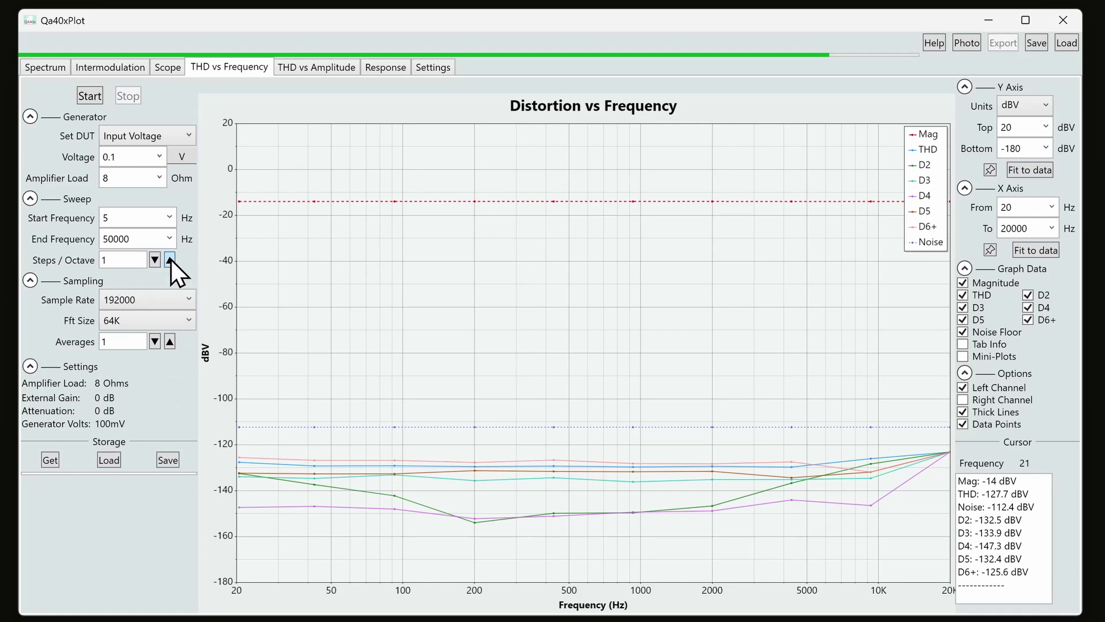
left_click(86, 96)
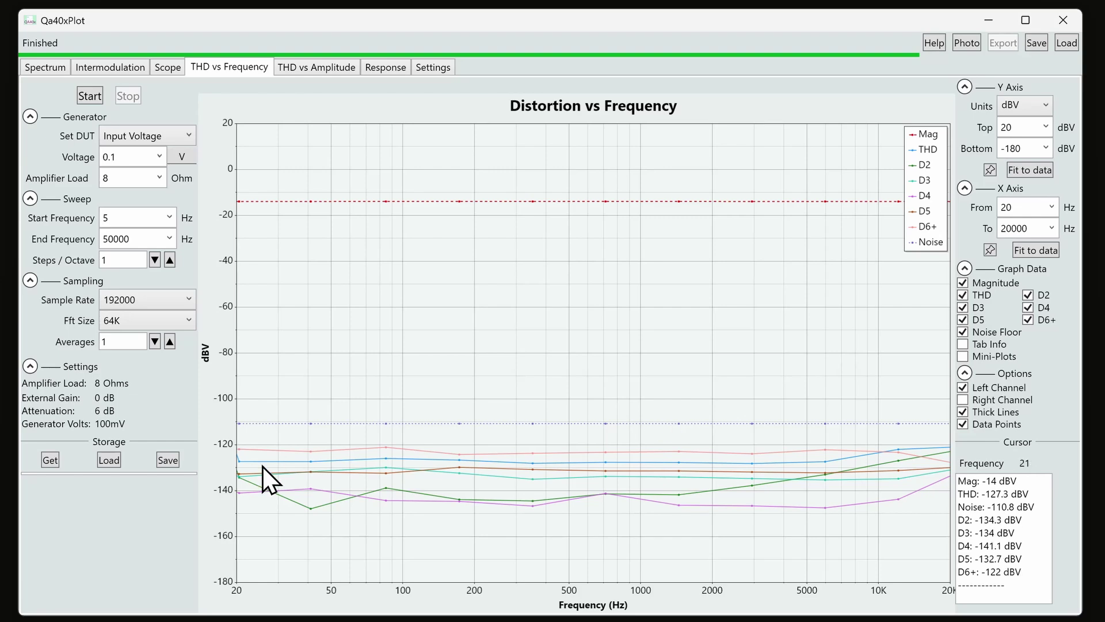
Examine the full distortion sweep and change the graph's Y axis units to %
left_click_drag(435, 455, 476, 450)
scroll(476, 450, "down", 3)
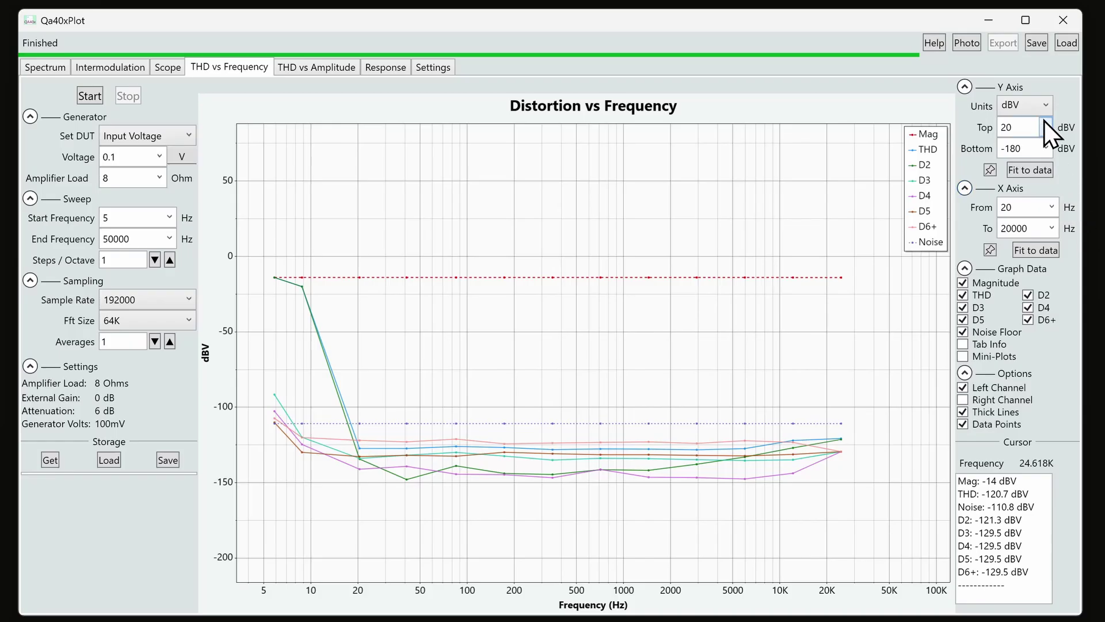
left_click(1028, 105)
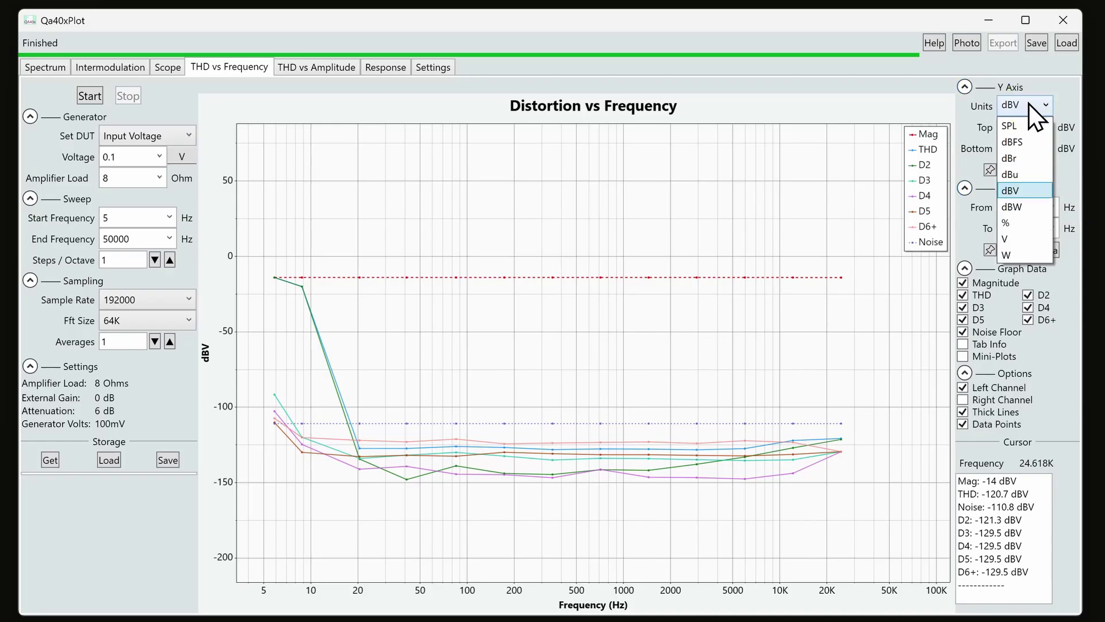
left_click(1036, 226)
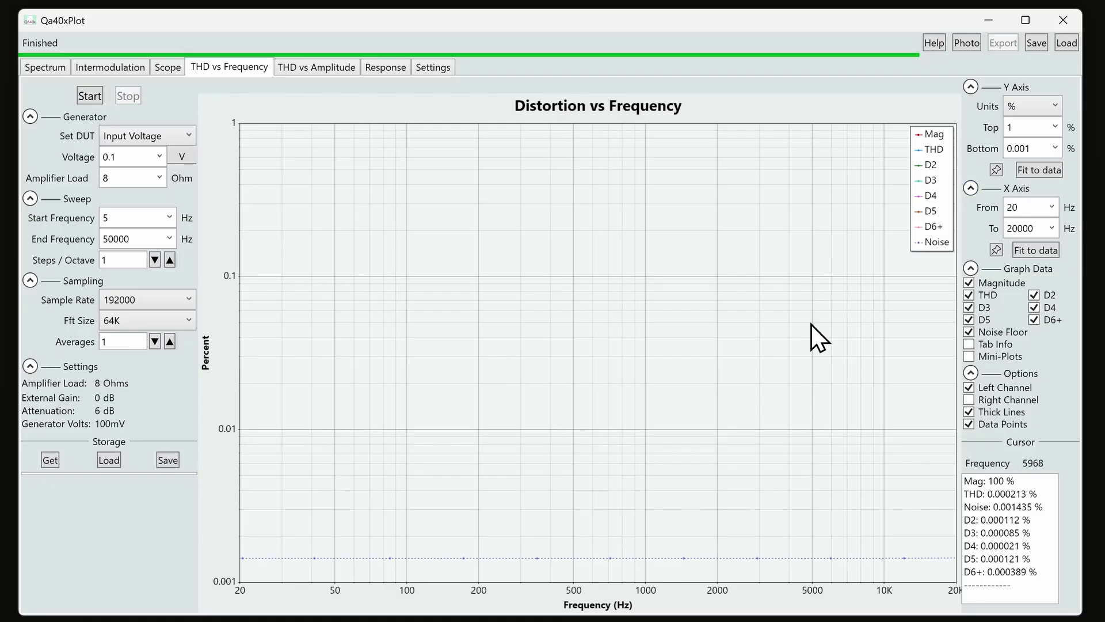
left_click_drag(662, 457, 641, 260)
scroll(630, 300, "down", 3)
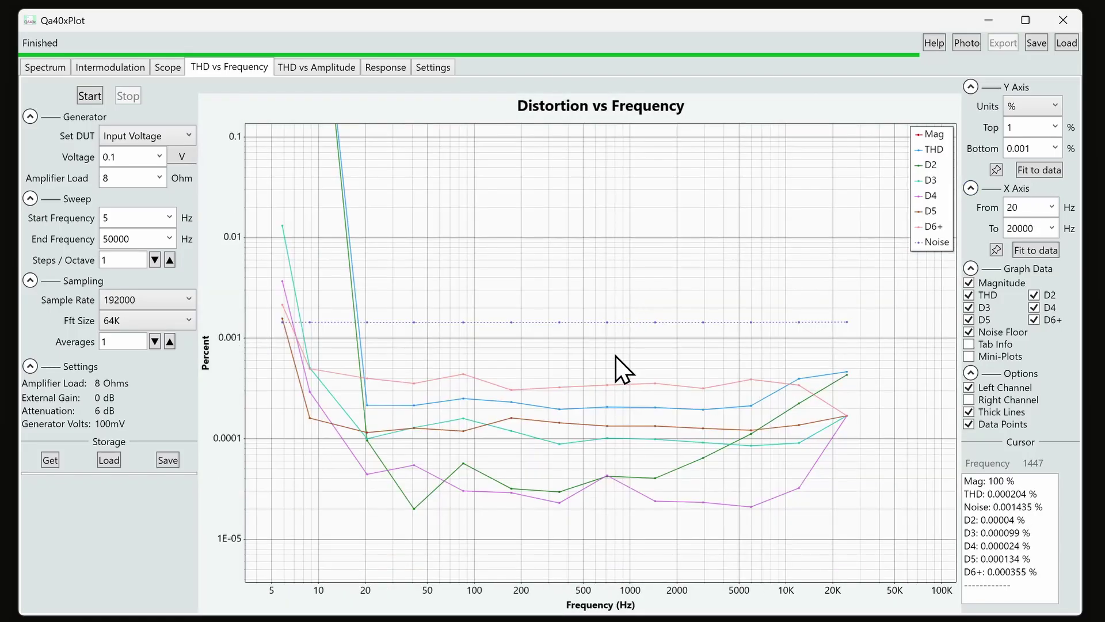
left_click_drag(667, 360, 688, 361)
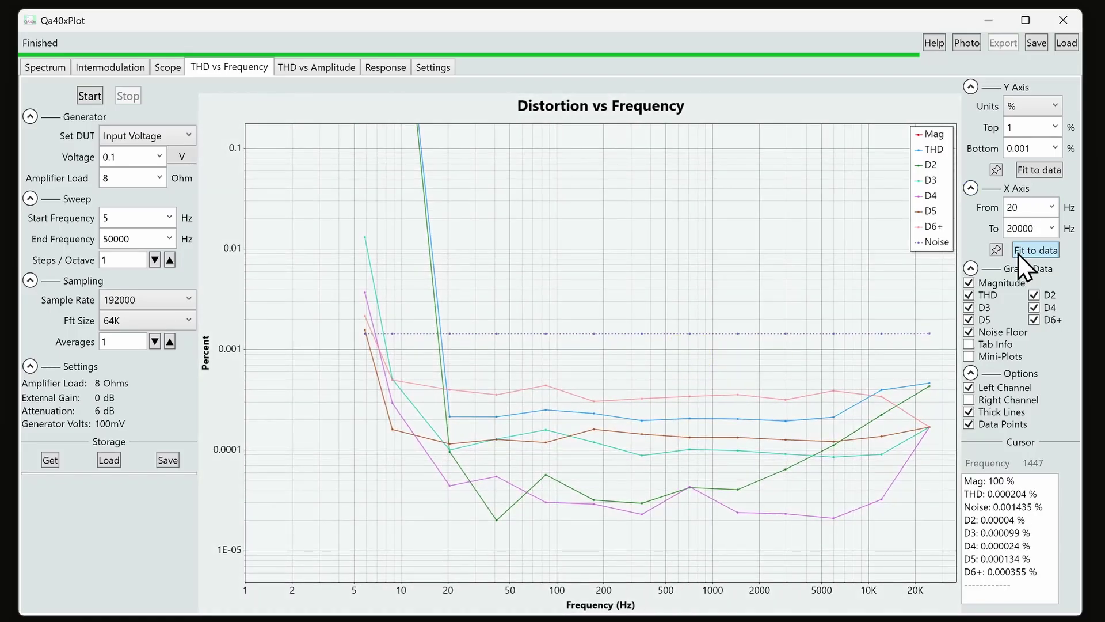
Start the distortion graph's X axis at 50 Hz and fit its Y axis to the data
left_click(1056, 211)
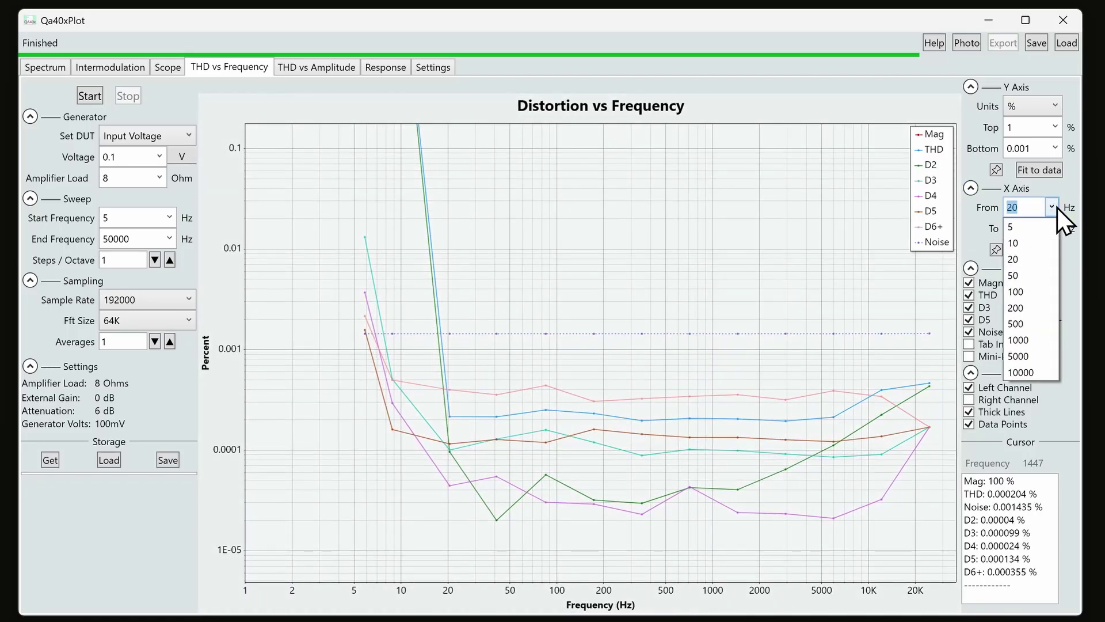
left_click(1032, 276)
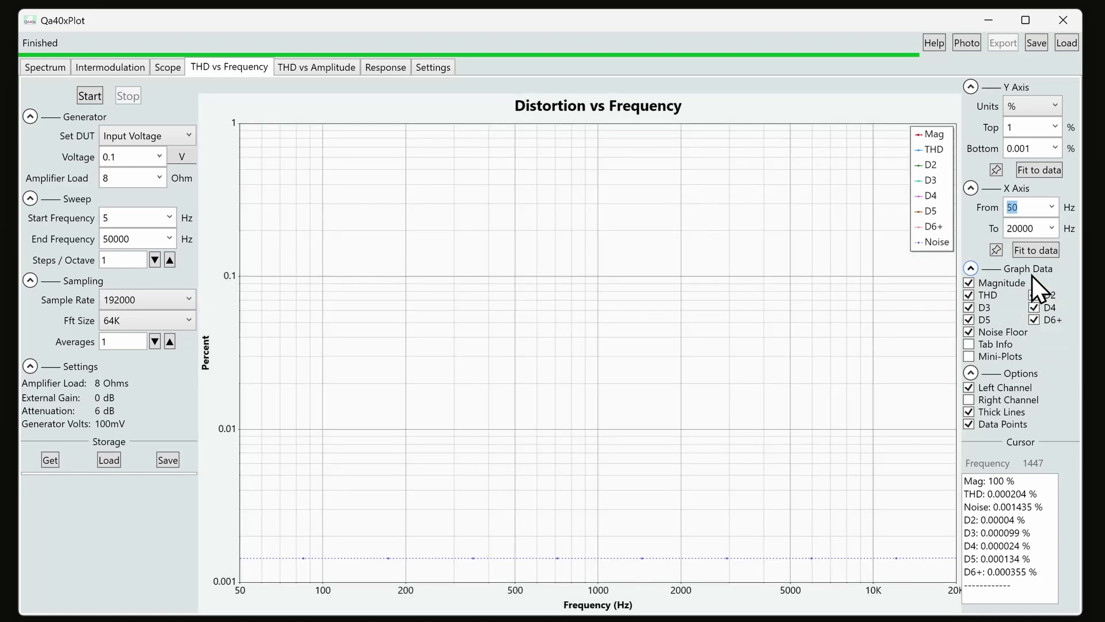
left_click(1037, 175)
left_click_drag(706, 362, 729, 263)
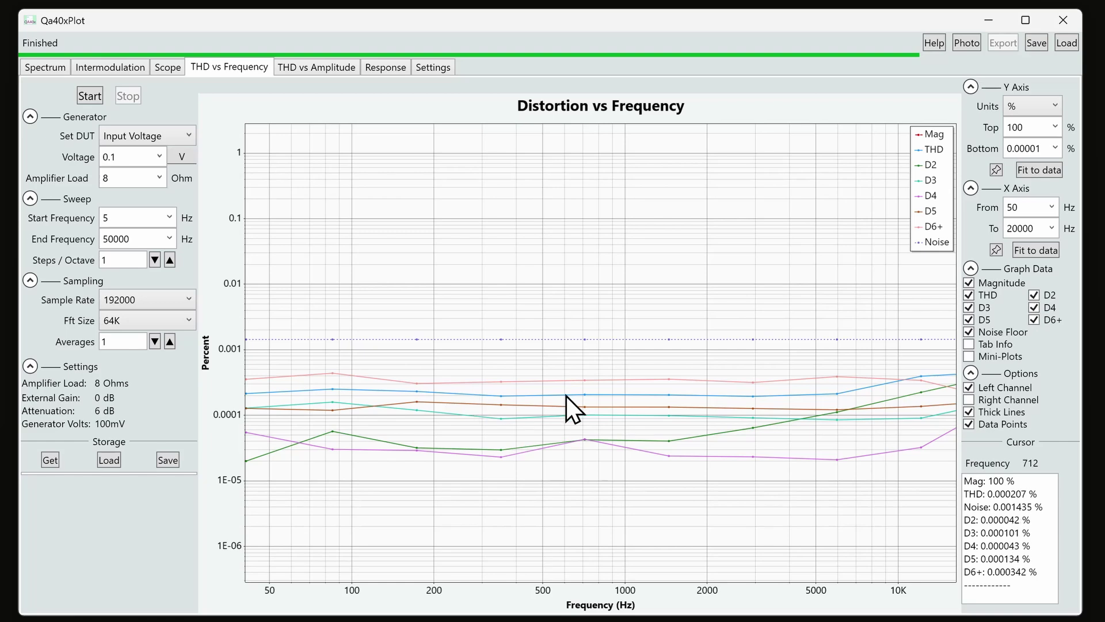
Show the right channel together with the left and switch the Y axis units back to dBV
left_click(1003, 400)
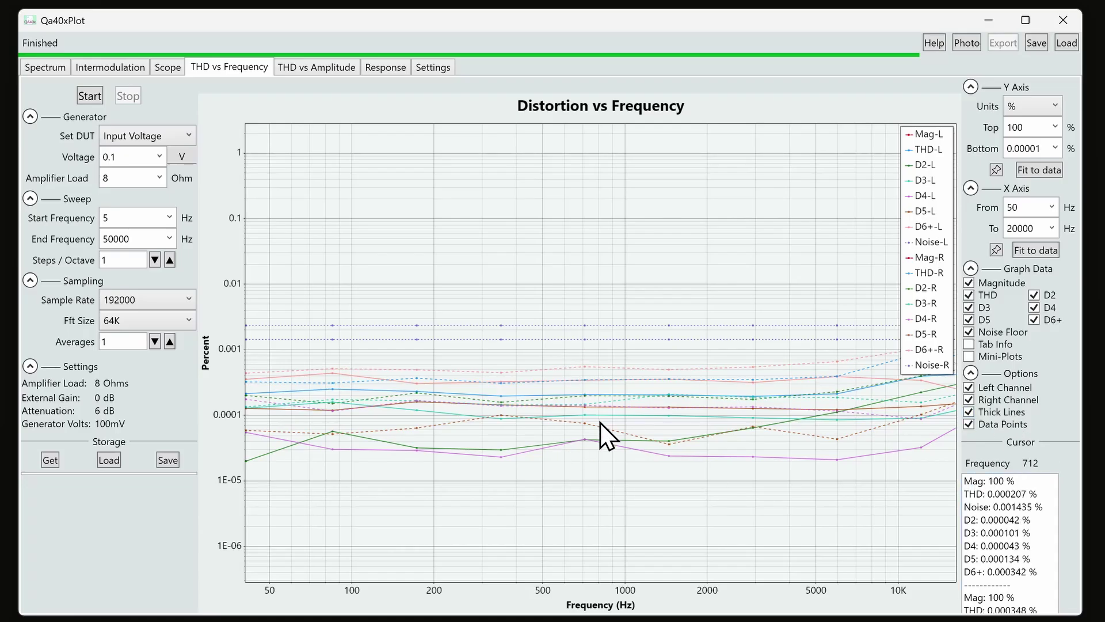
scroll(579, 422, "up", 5)
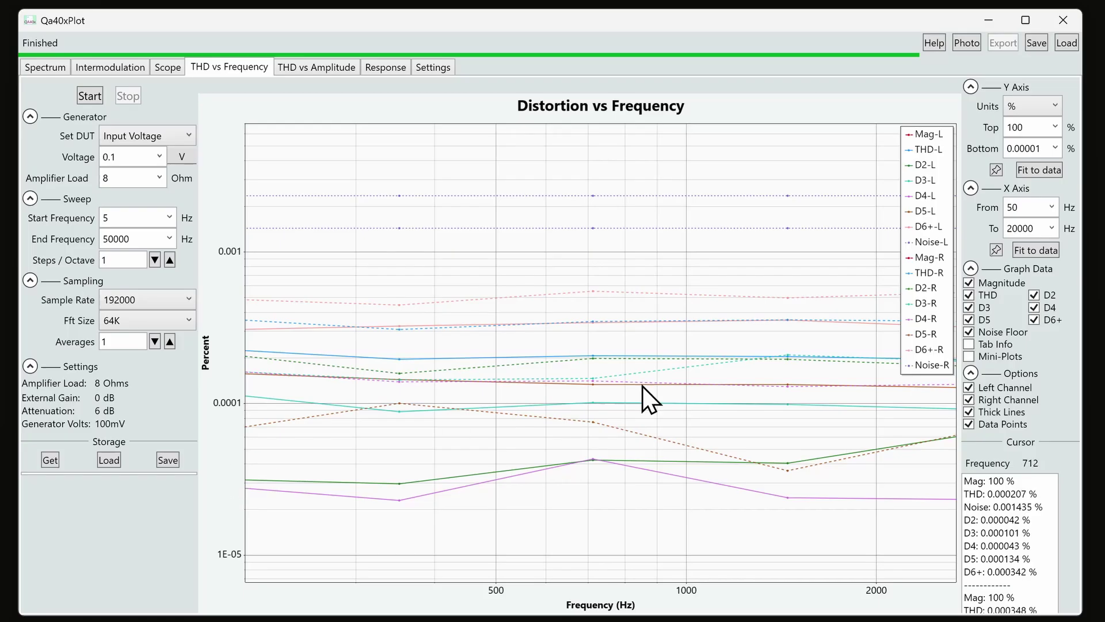
left_click(1049, 108)
left_click(1039, 197)
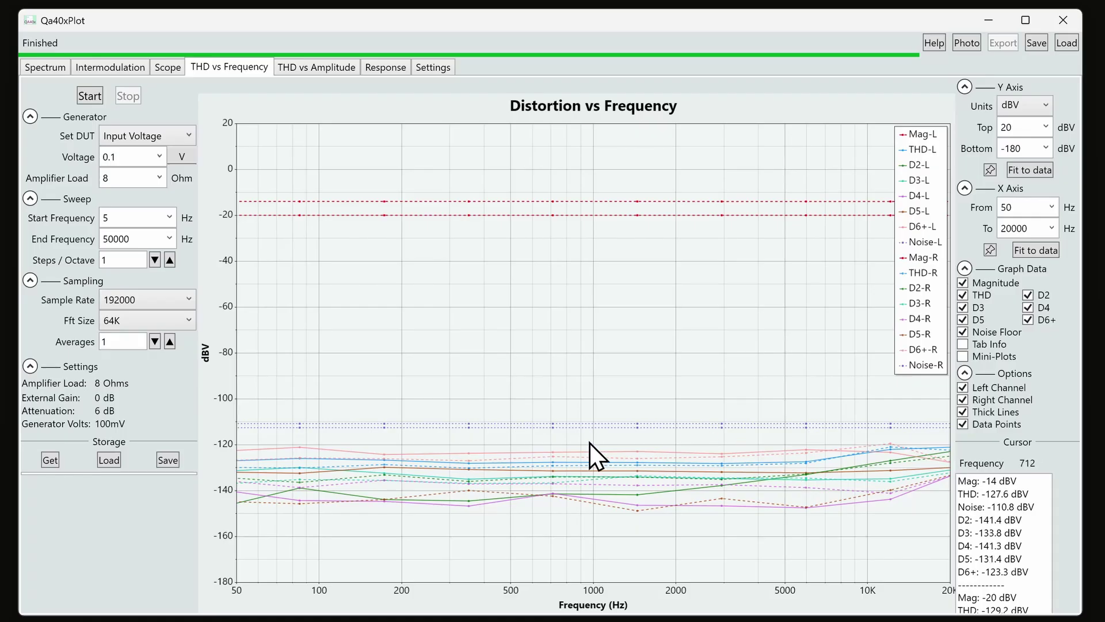
Compare both channels' distortion curves up close and hide the left channel
scroll(562, 498, "up", 5)
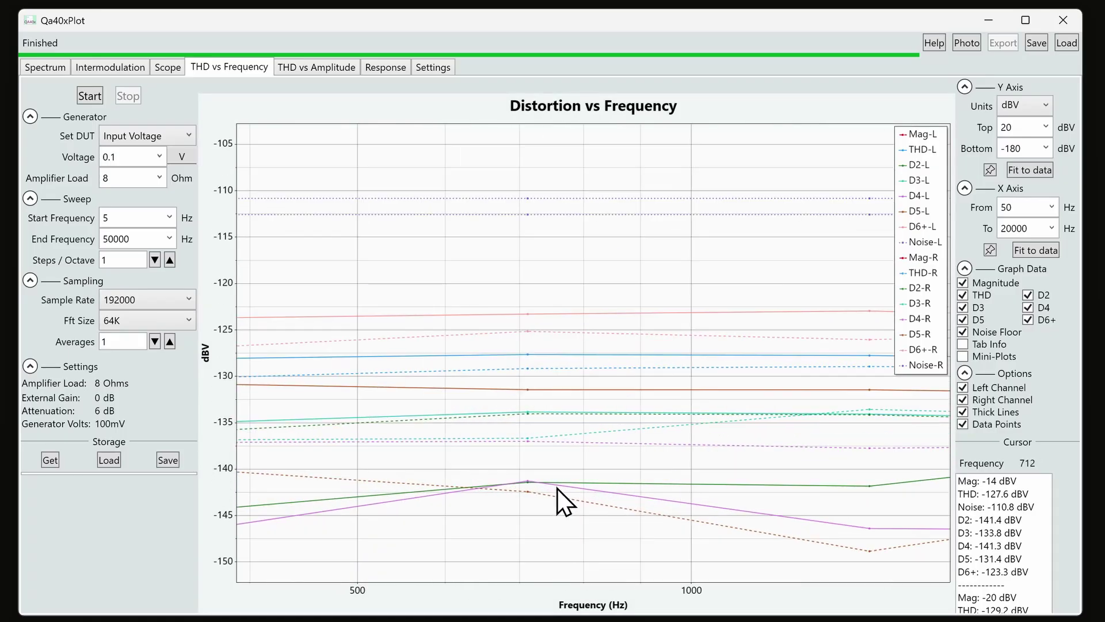
scroll(556, 488, "down", 3)
left_click(1013, 388)
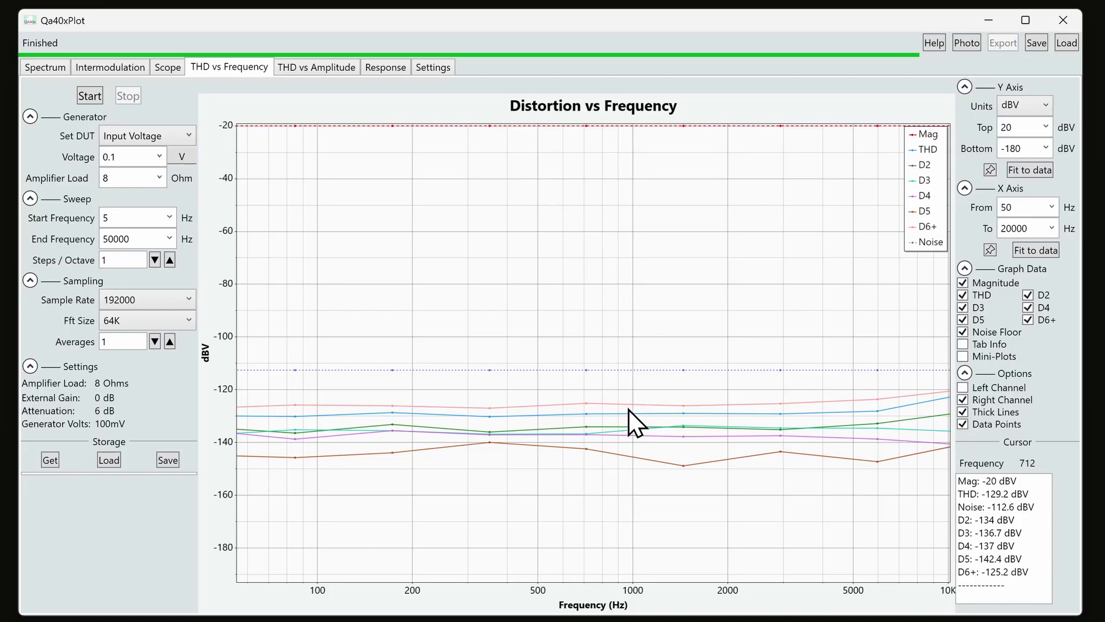
scroll(630, 407, "down", 1)
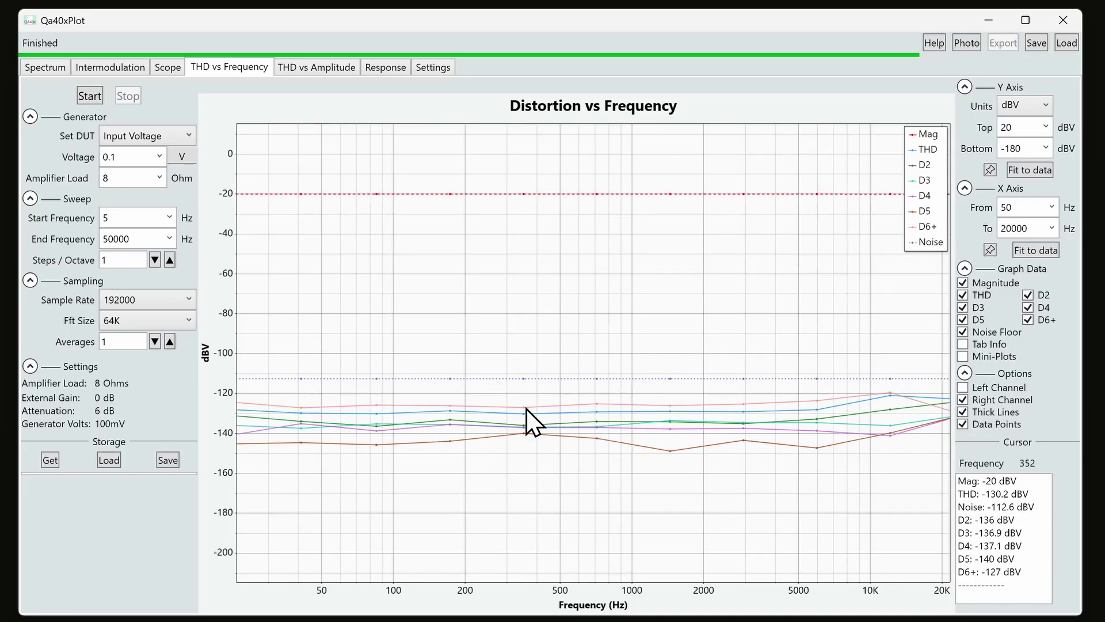
Show the left channel instead of the right on the distortion versus frequency graph
scroll(625, 436, "up", 4)
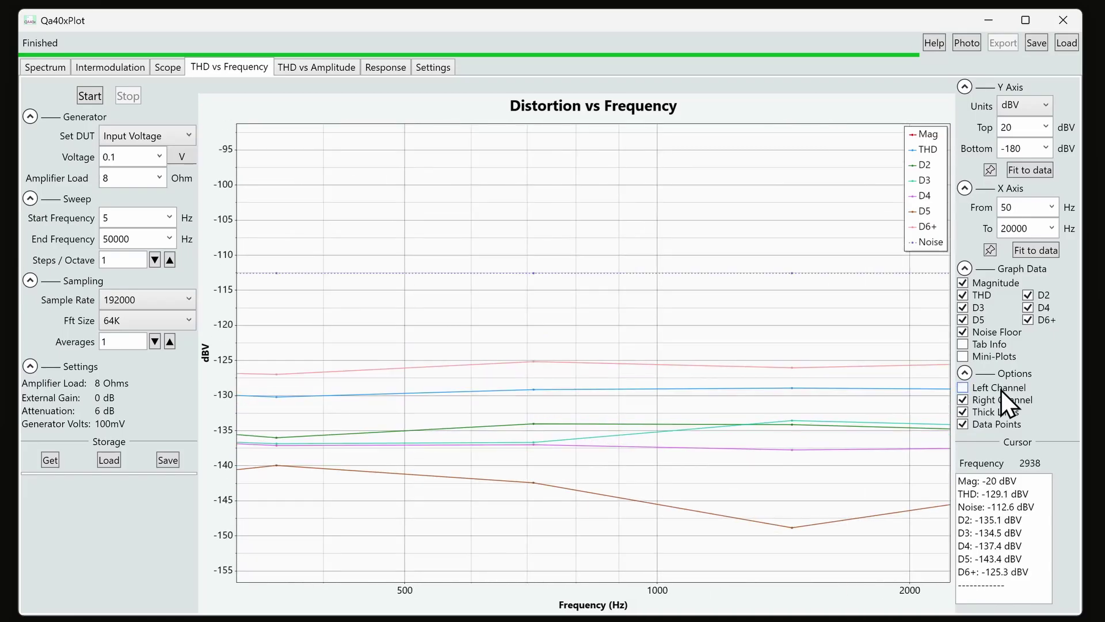
left_click(1001, 390)
left_click(1002, 404)
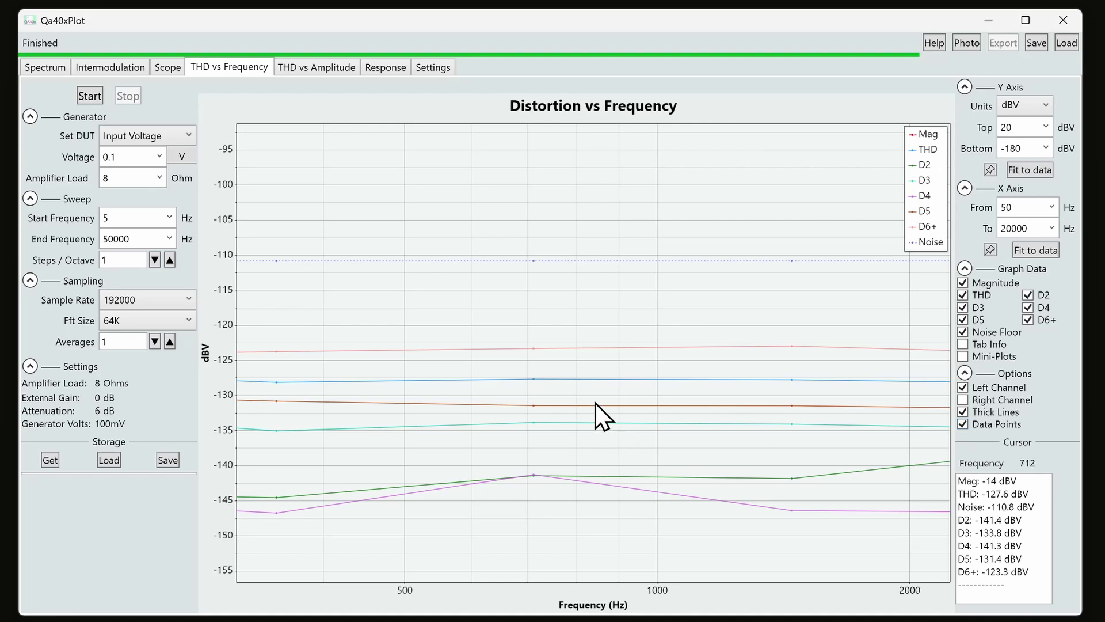
scroll(613, 398, "down", 5)
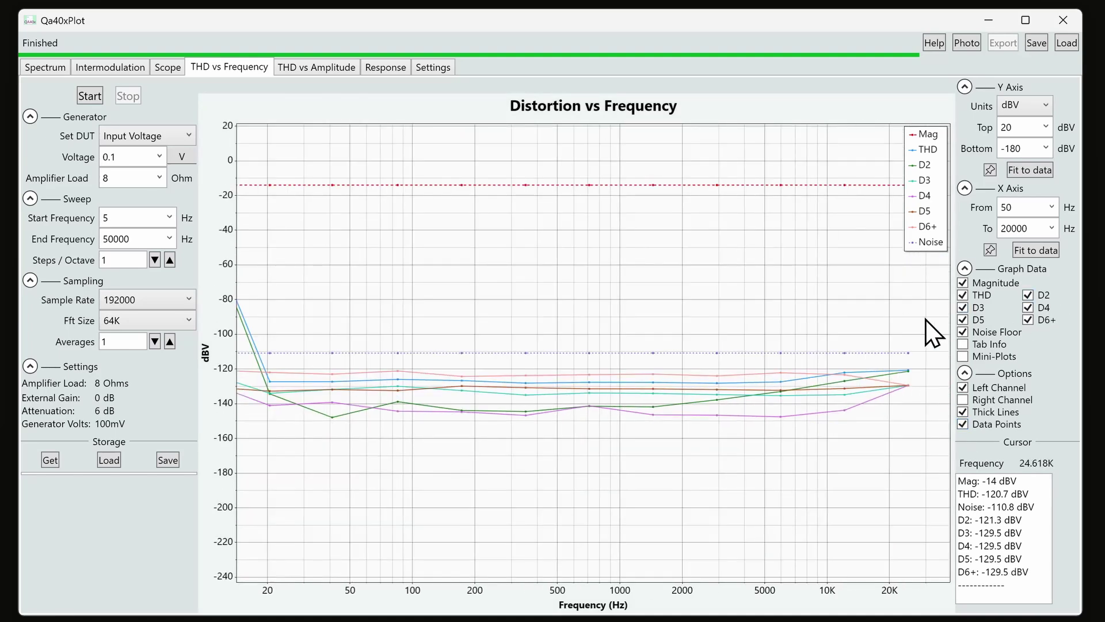
Hide the D6+, D5, Noise Floor, D4 and Magnitude curves on the distortion graph
left_click(1028, 319)
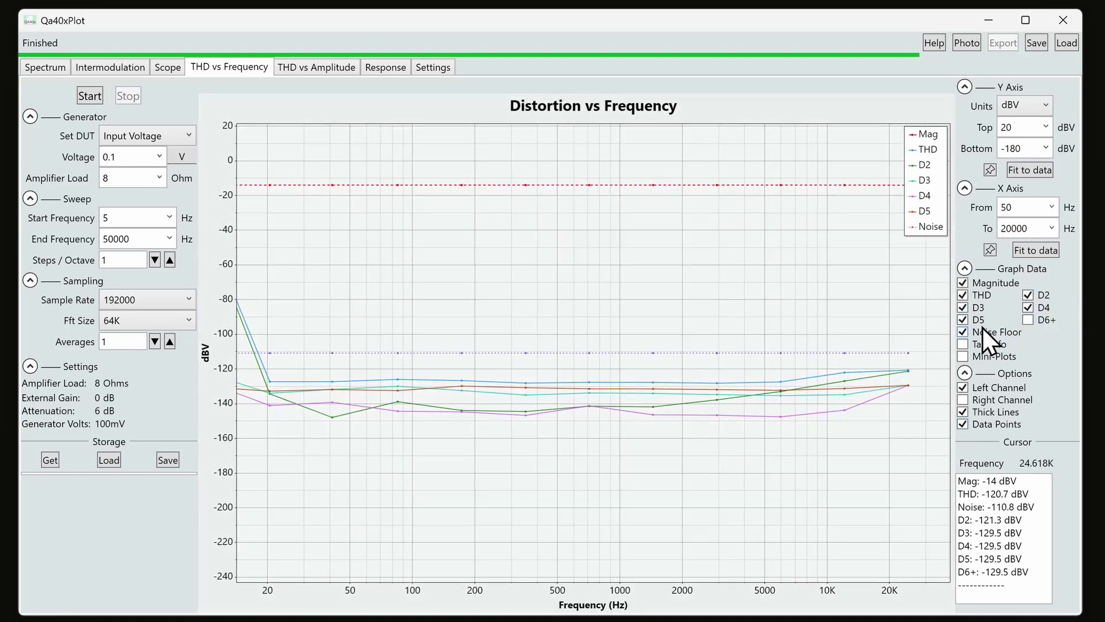
left_click(975, 318)
left_click(1001, 333)
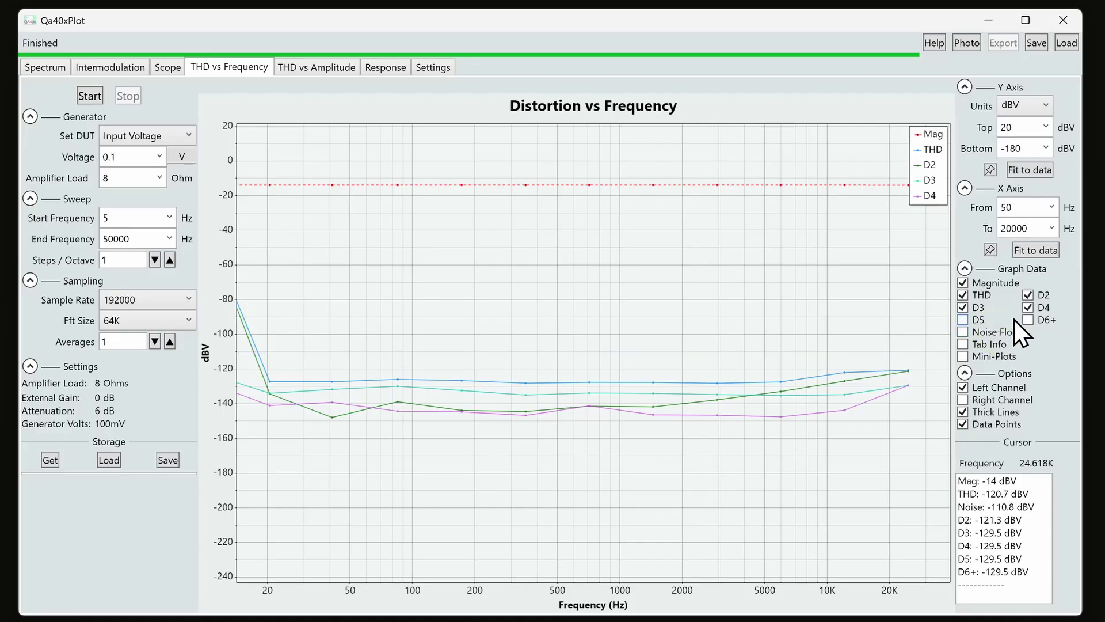
left_click(1036, 309)
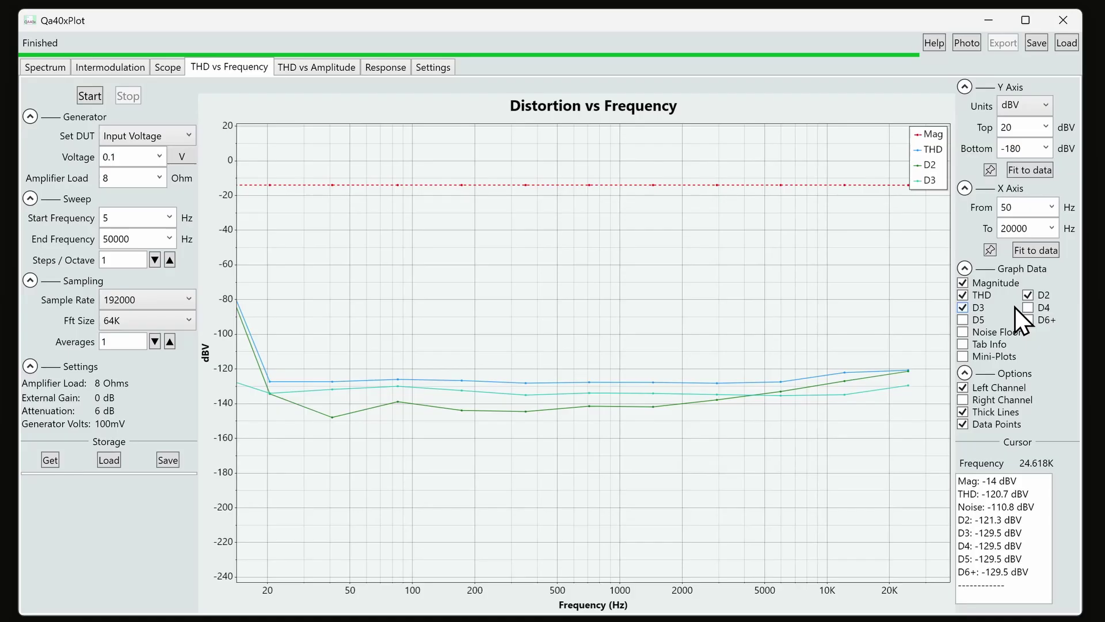
left_click(1006, 282)
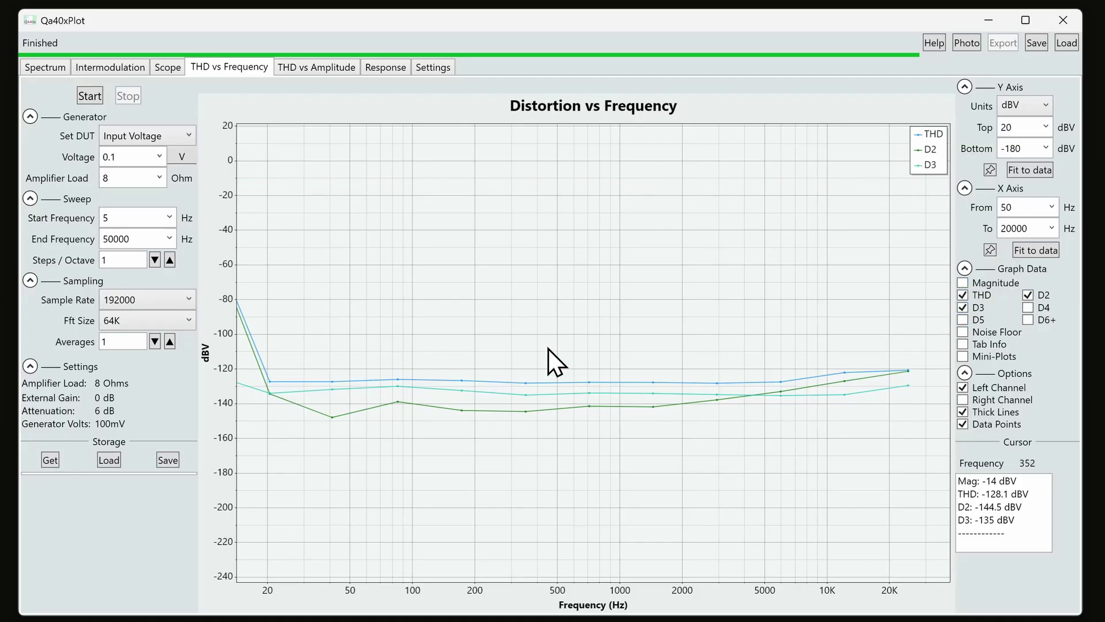
Look closer at the THD, D2 and D3 curves and change the Y axis units to %
mouse_move(656, 344)
left_mouse_down()
mouse_move(622, 347)
mouse_move(742, 341)
mouse_move(661, 352)
mouse_move(652, 335)
left_mouse_up()
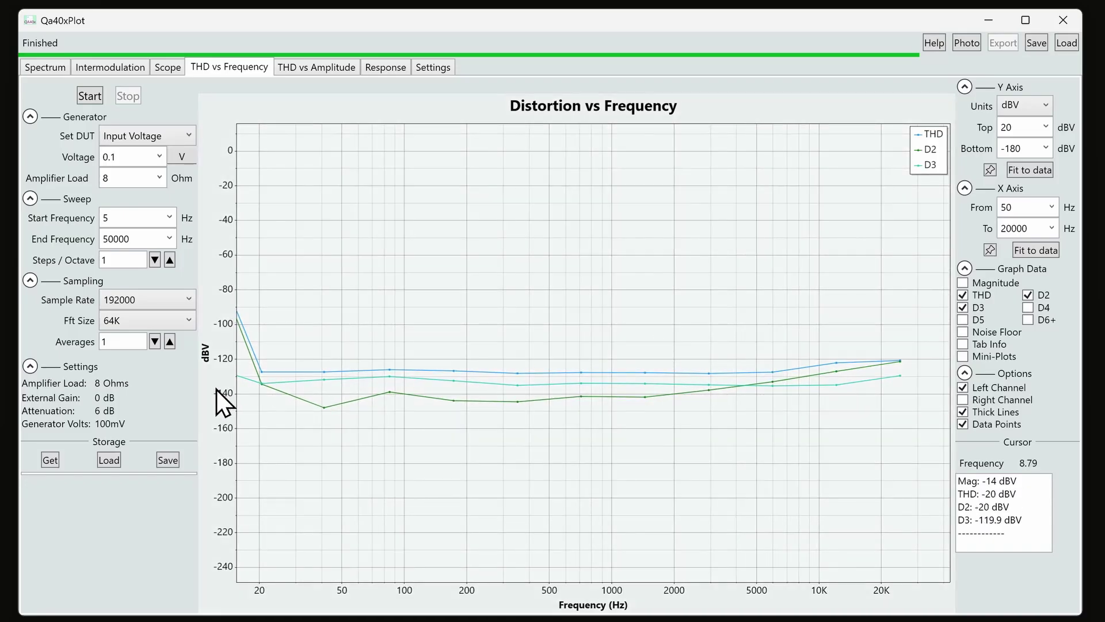
scroll(219, 381, "up", 5)
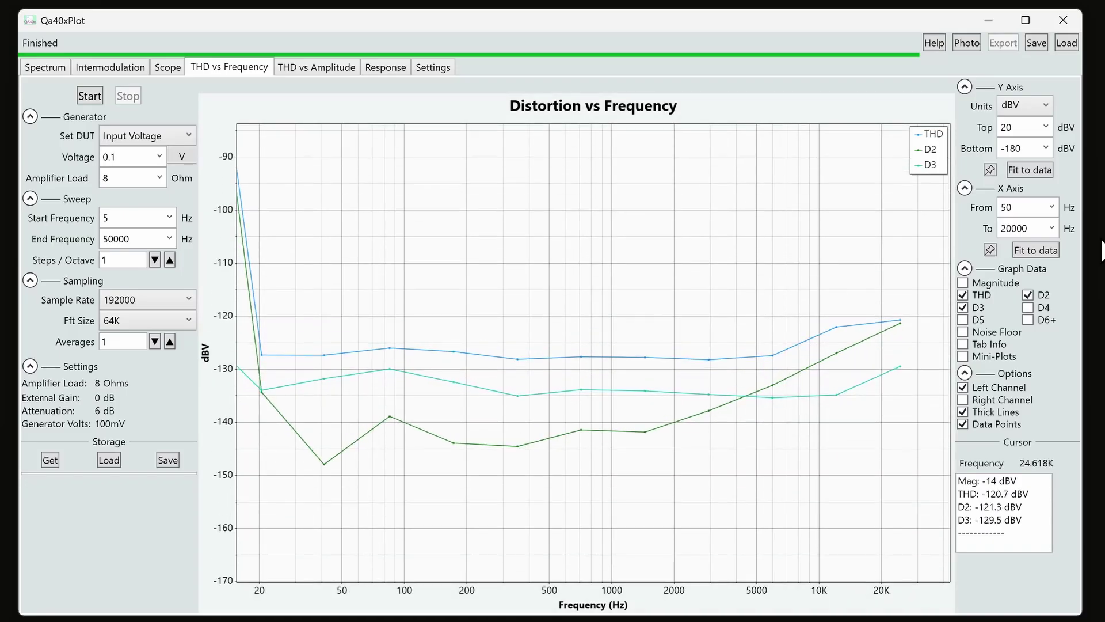
left_click(1030, 106)
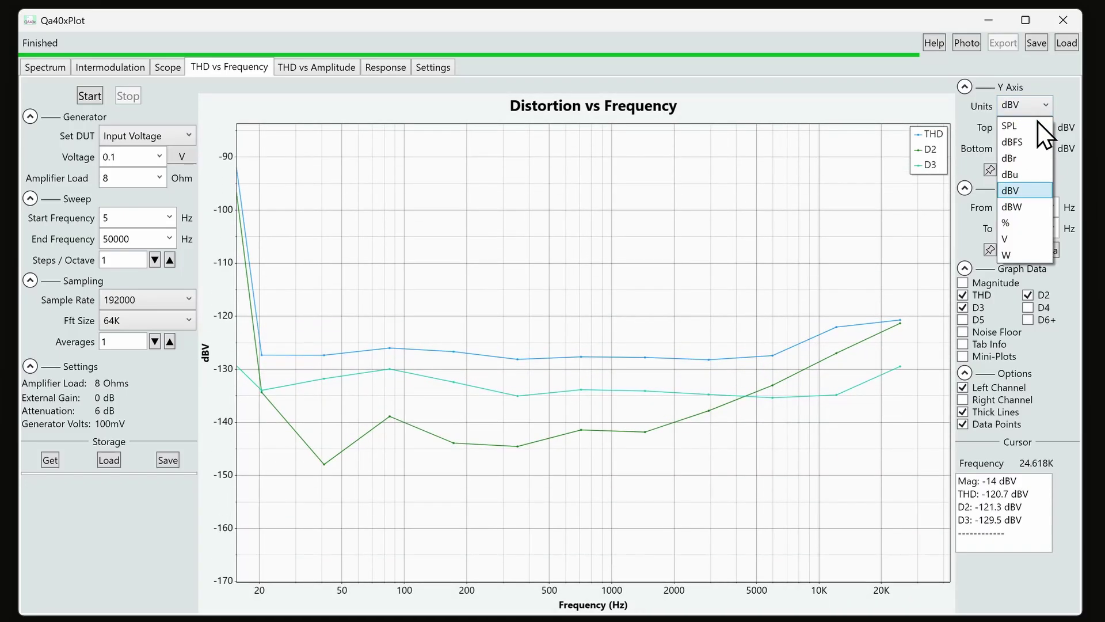
left_click(1034, 223)
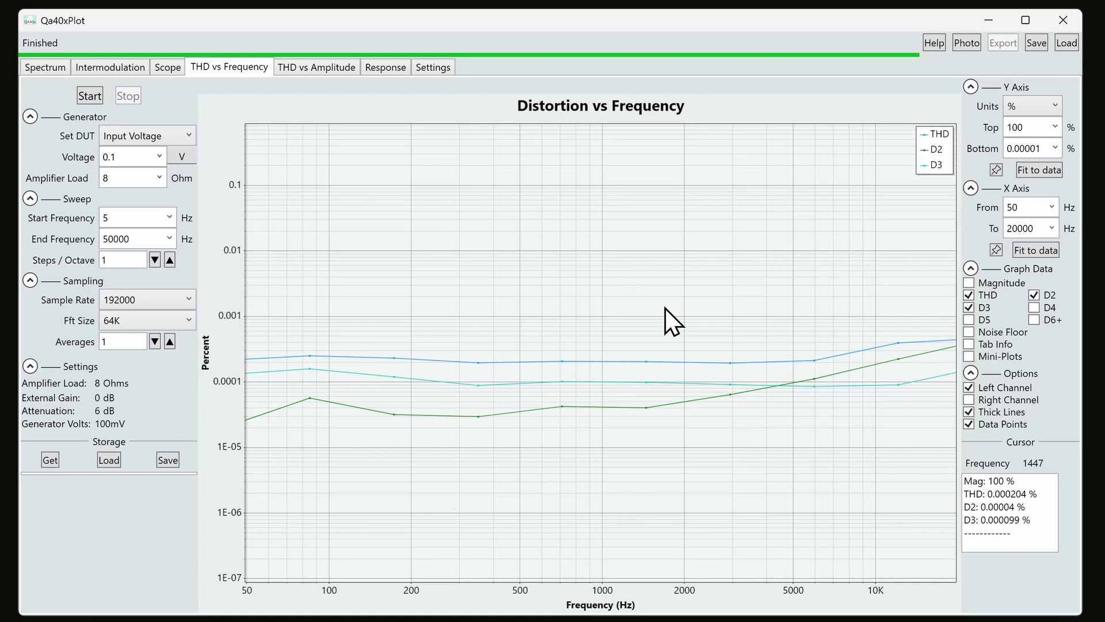
Run the THD vs Amplitude test and set its DUT basis to Output Voltage
left_click(322, 68)
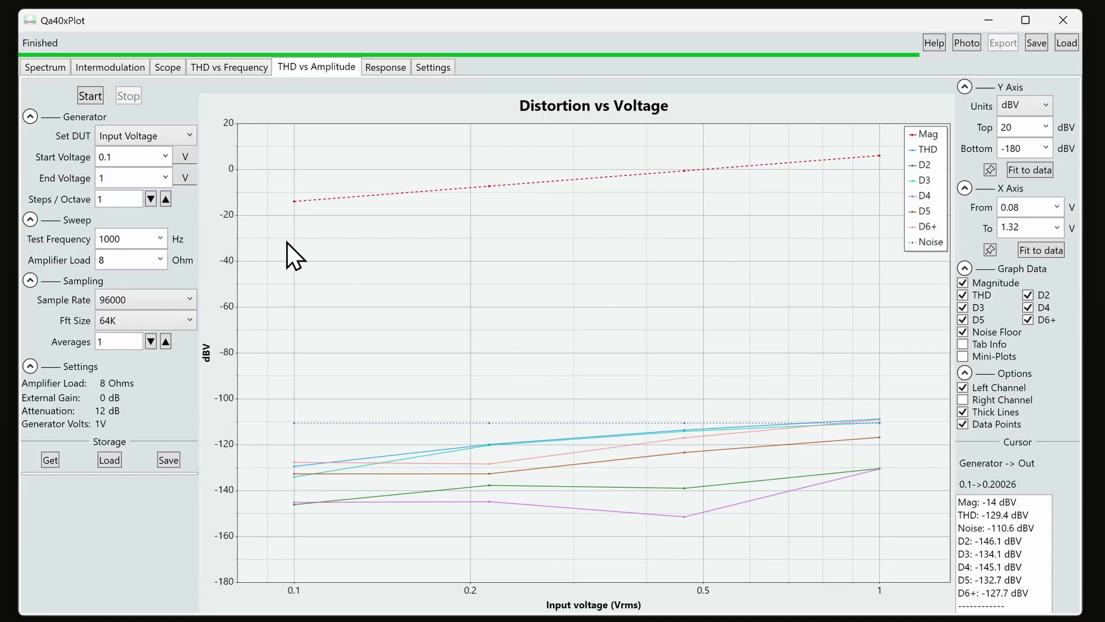
left_click(88, 96)
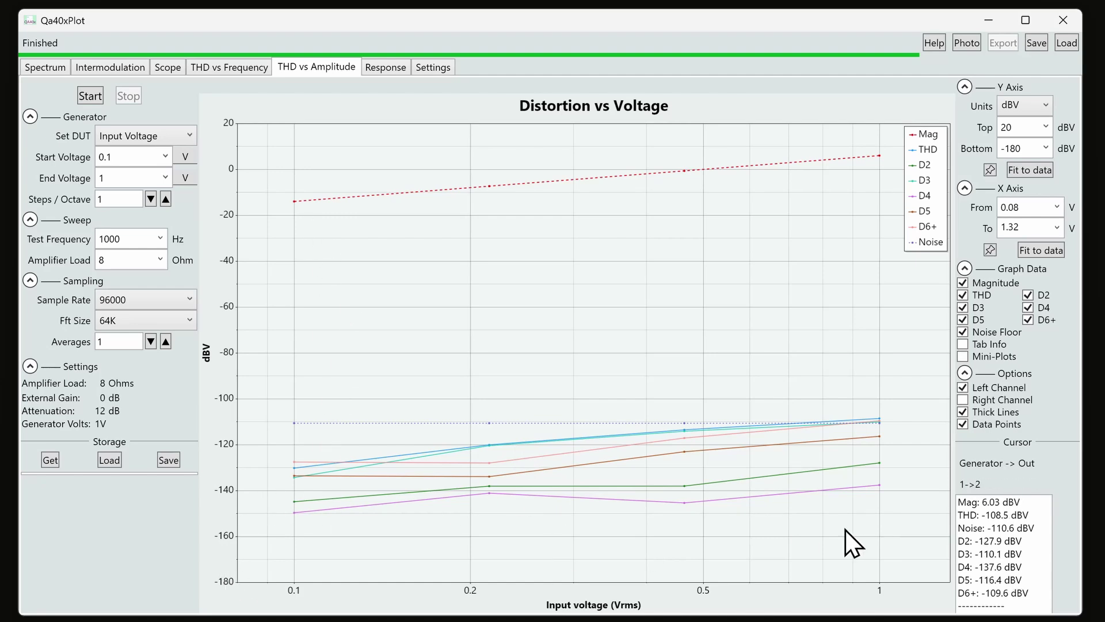
left_click(170, 138)
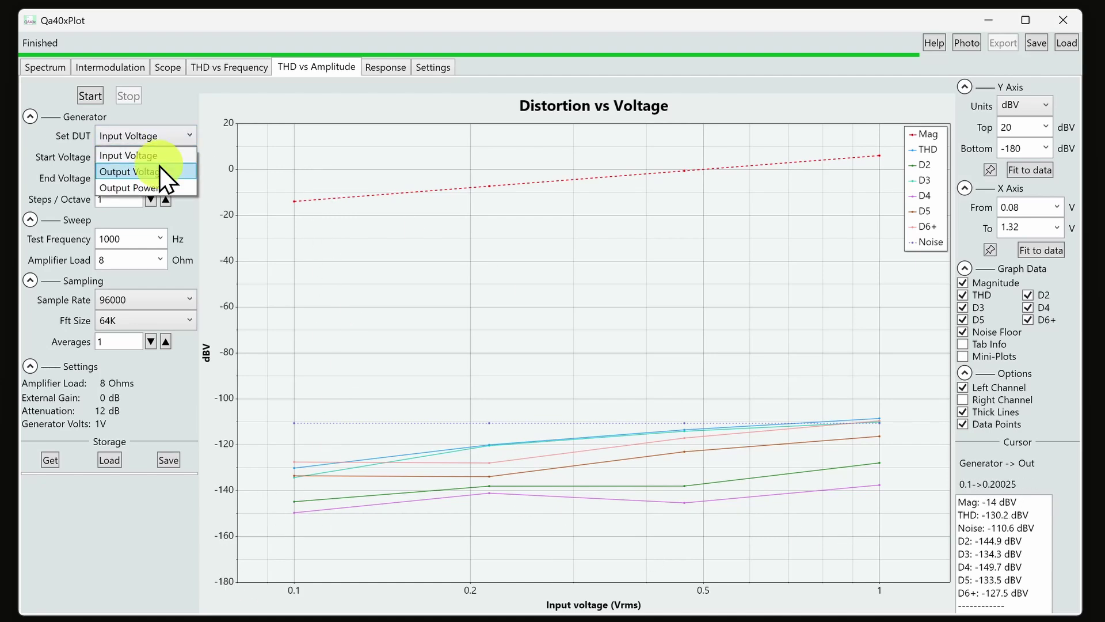
left_click(160, 166)
left_click_drag(738, 350, 576, 311)
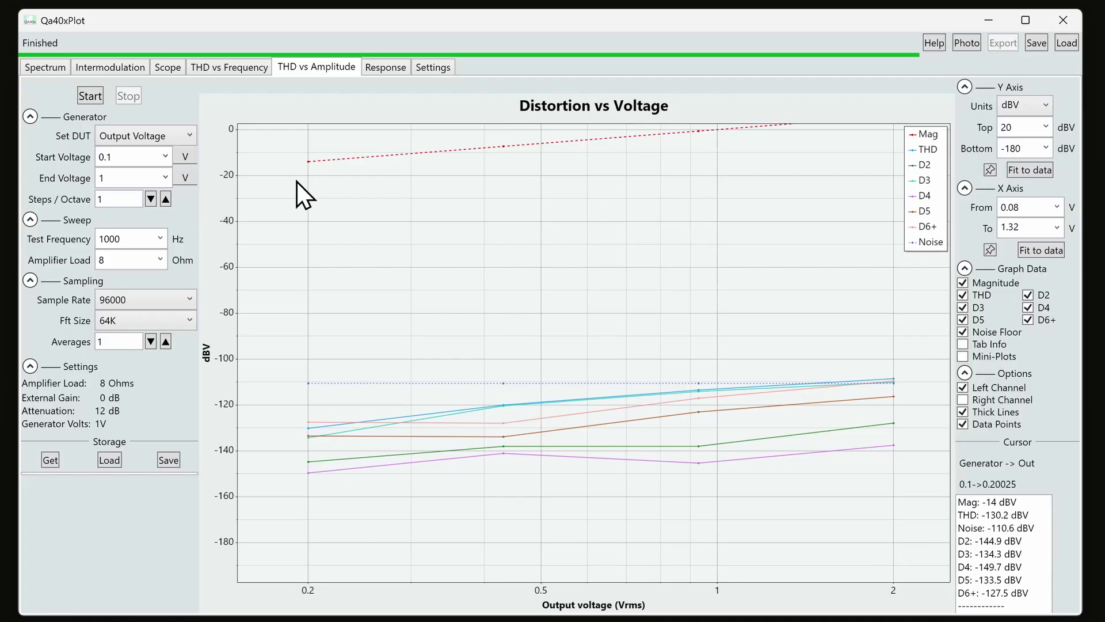
Set the amplitude sweep's DUT basis to Output Power with an end power of 100 W
left_click(189, 139)
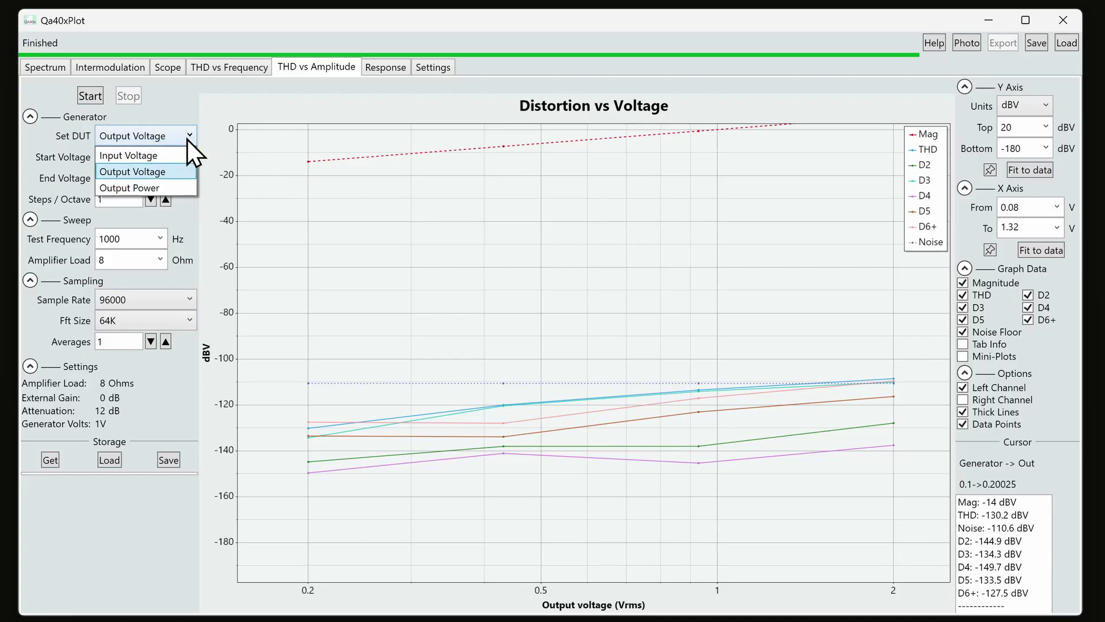
left_click(178, 185)
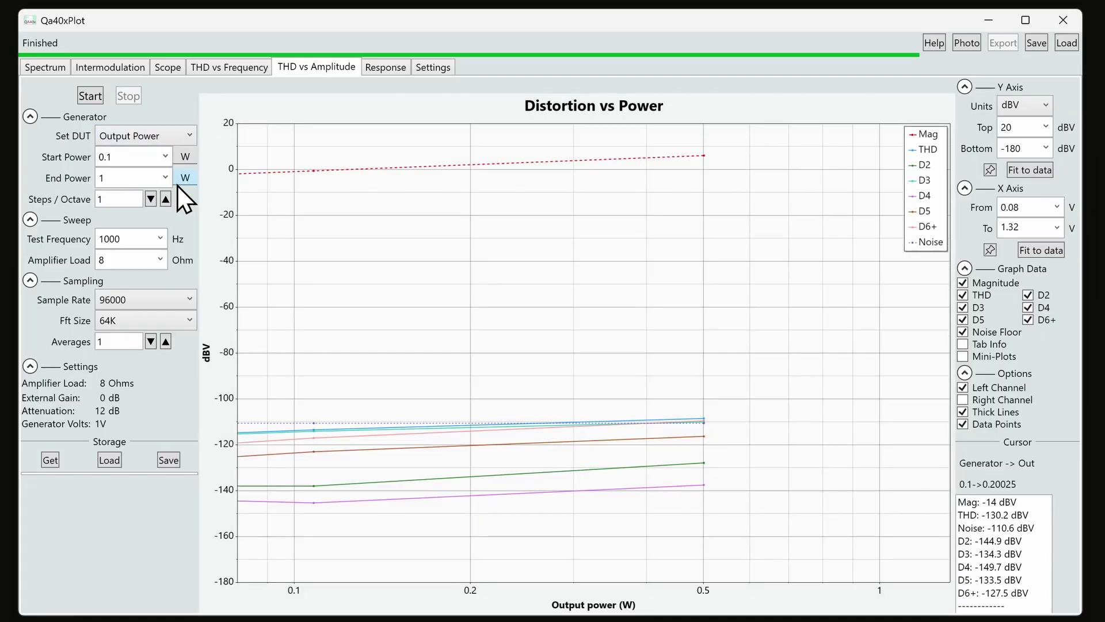
left_click_drag(412, 282, 633, 243)
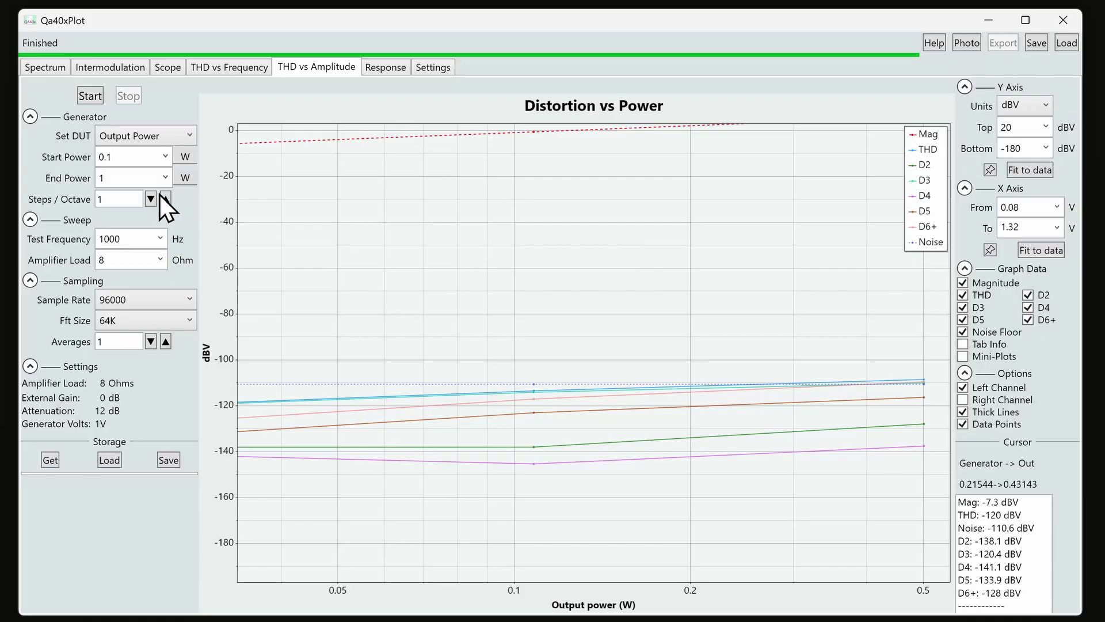
left_click(165, 178)
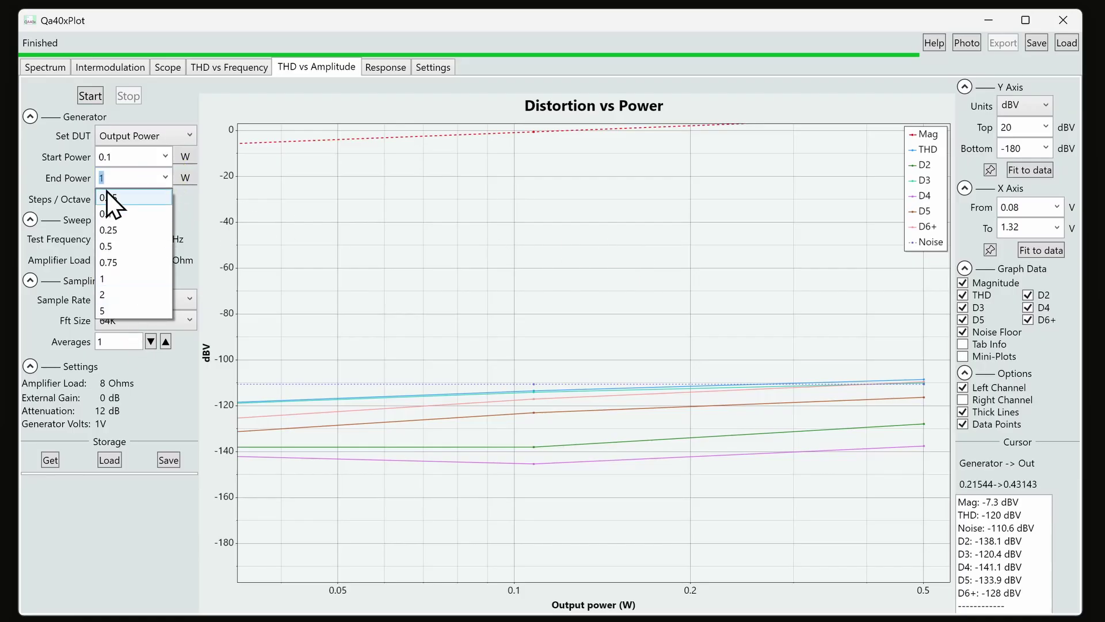
left_click(115, 177)
type("00")
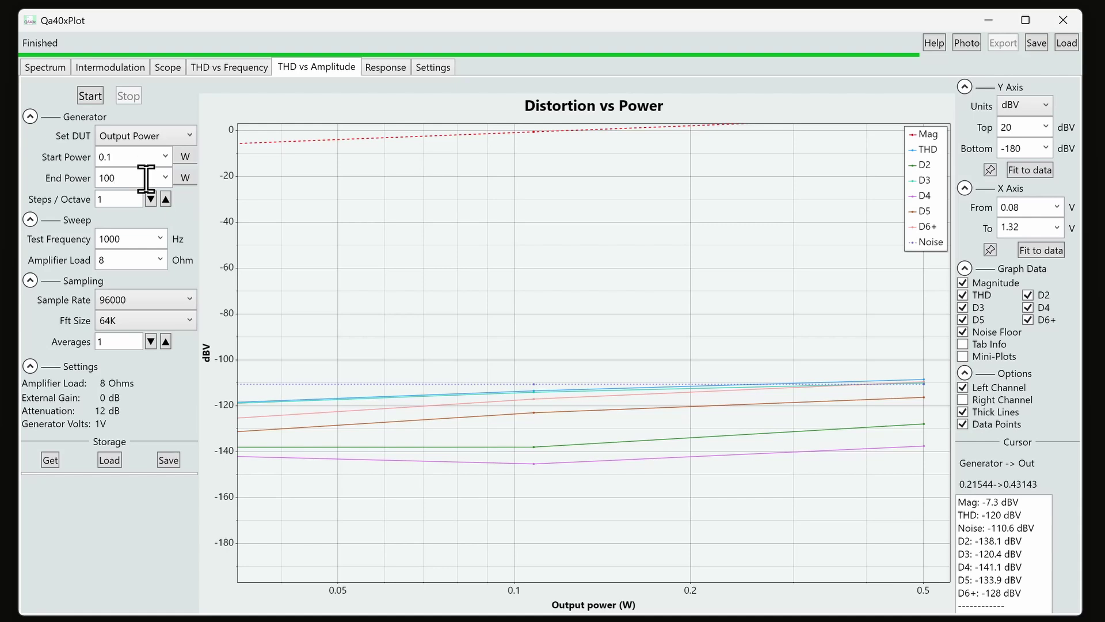
Set the amplitude sweep's DUT basis to Input Voltage and its end voltage to 1 V
left_click(167, 135)
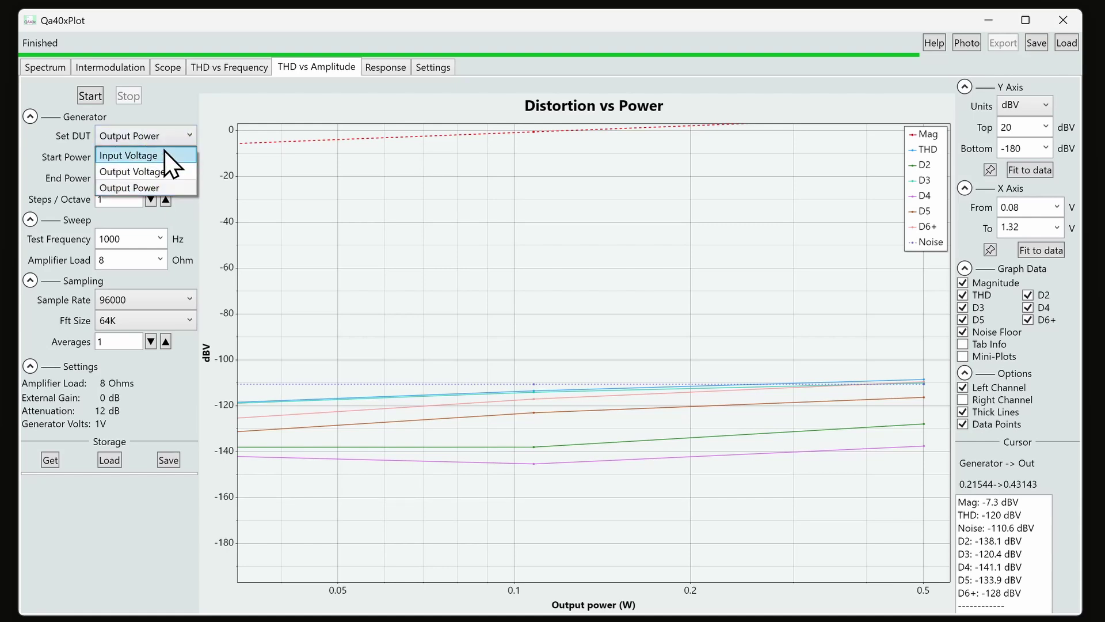
left_click(164, 152)
double_click(165, 173)
left_click(166, 174)
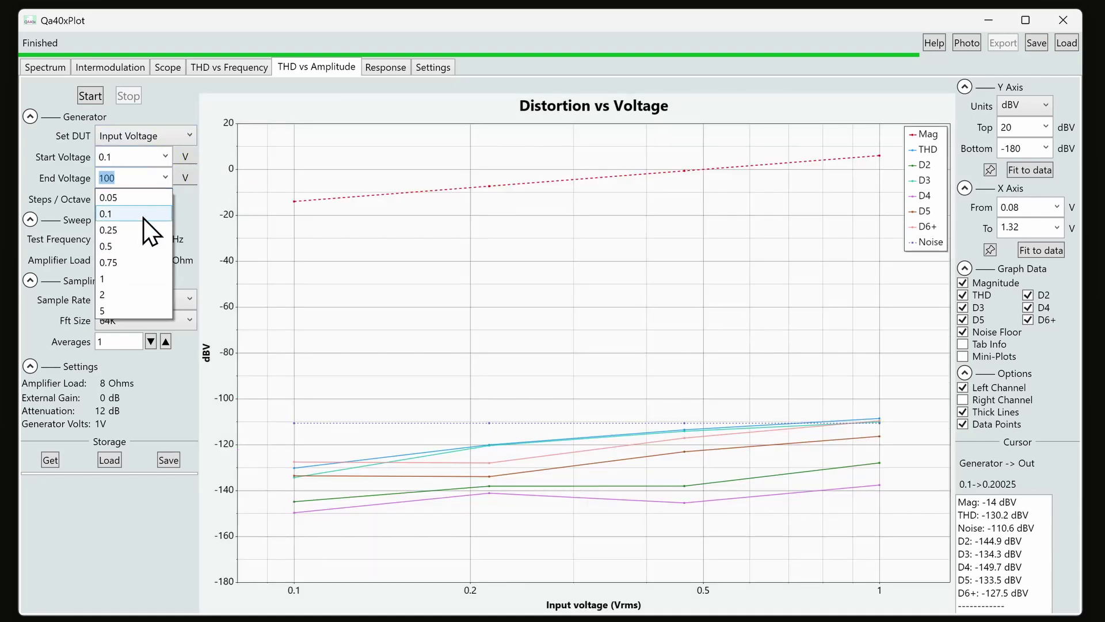
left_click(144, 216)
left_click(166, 177)
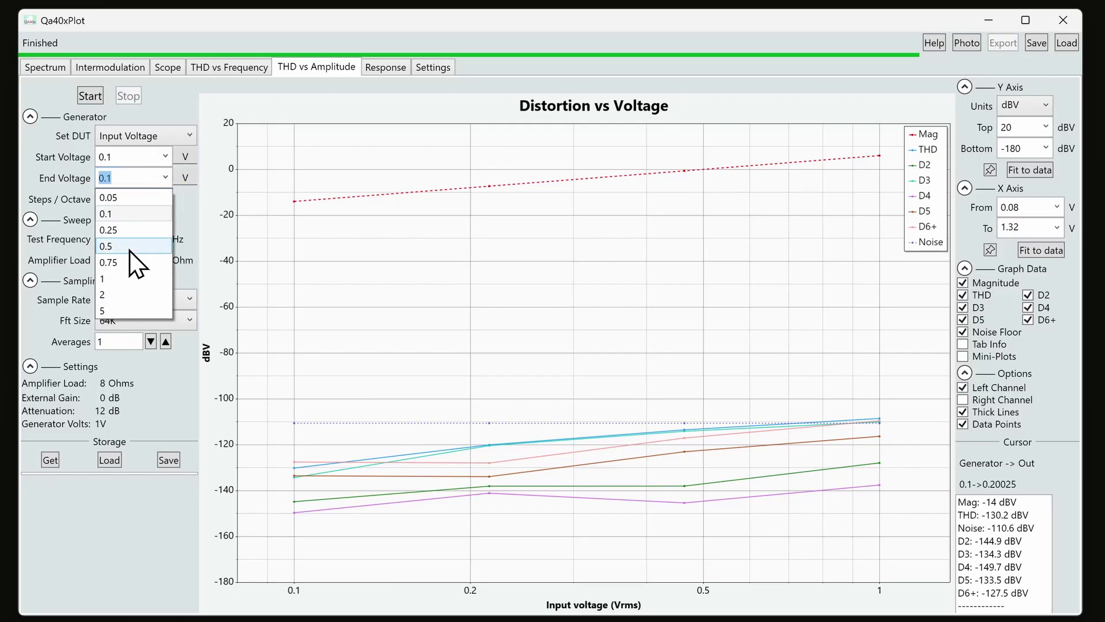
left_click(128, 275)
Change the generator voltage units to mV and rerun the distortion versus amplitude sweep
left_click(185, 155)
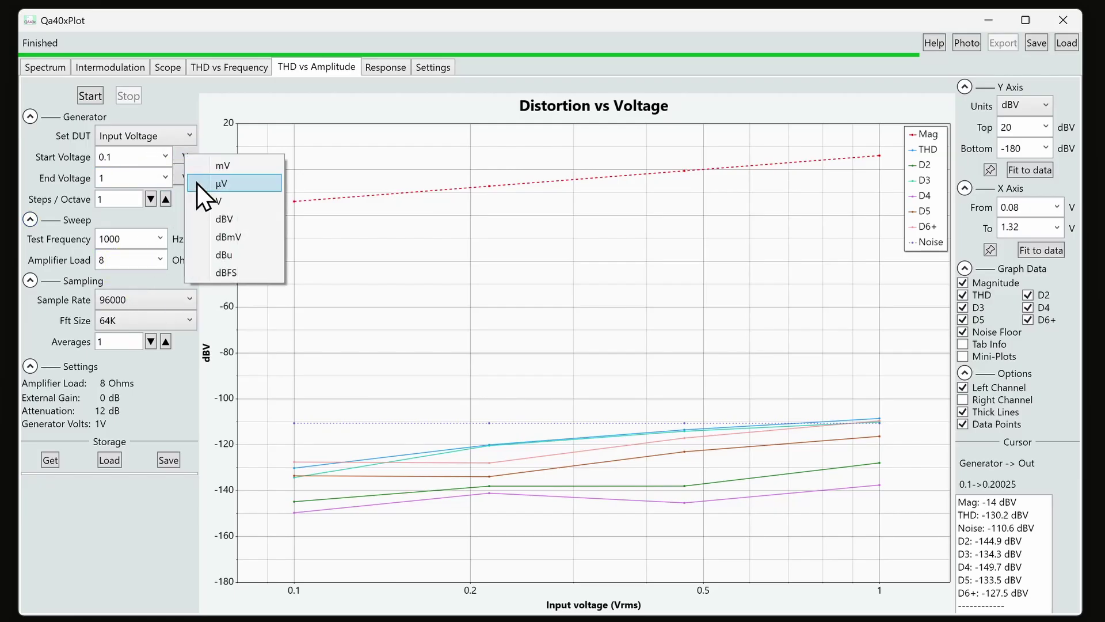
left_click(221, 171)
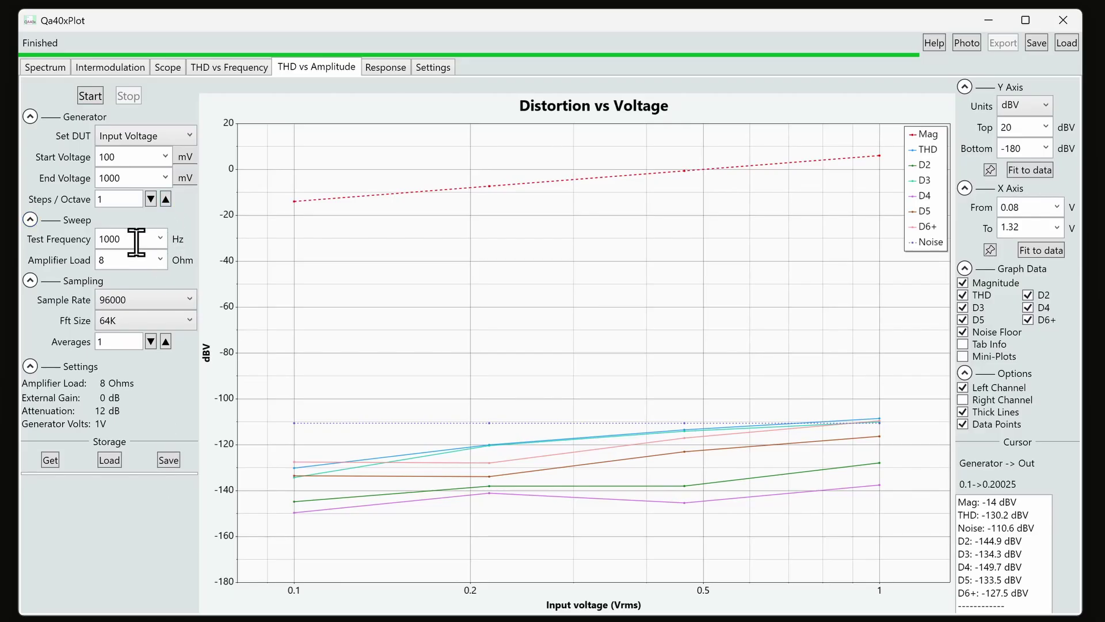
left_click(160, 260)
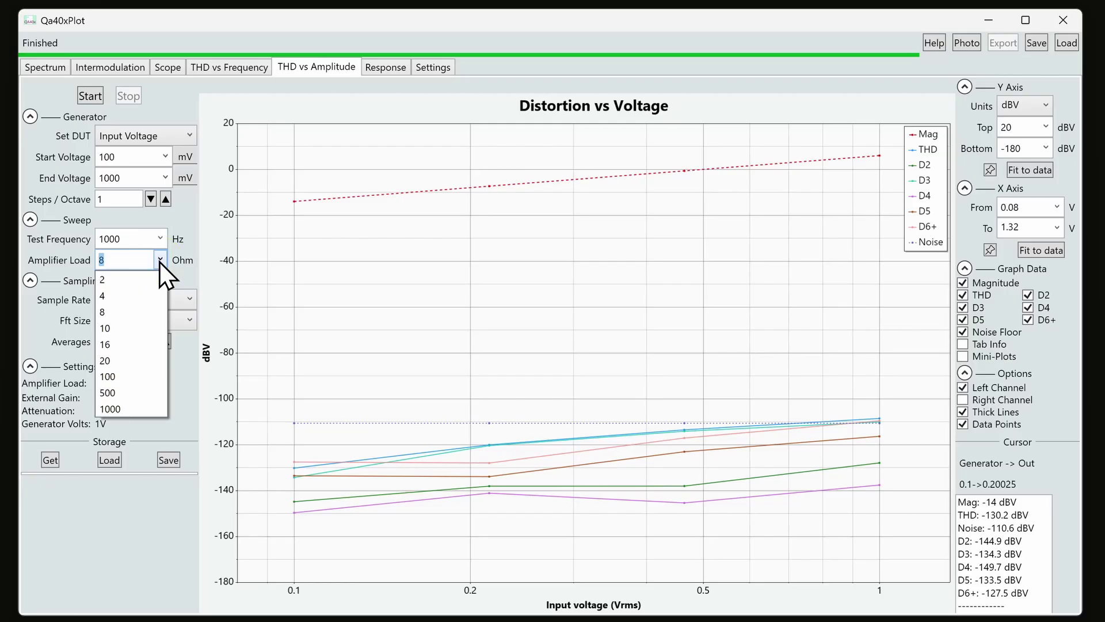
left_click(159, 261)
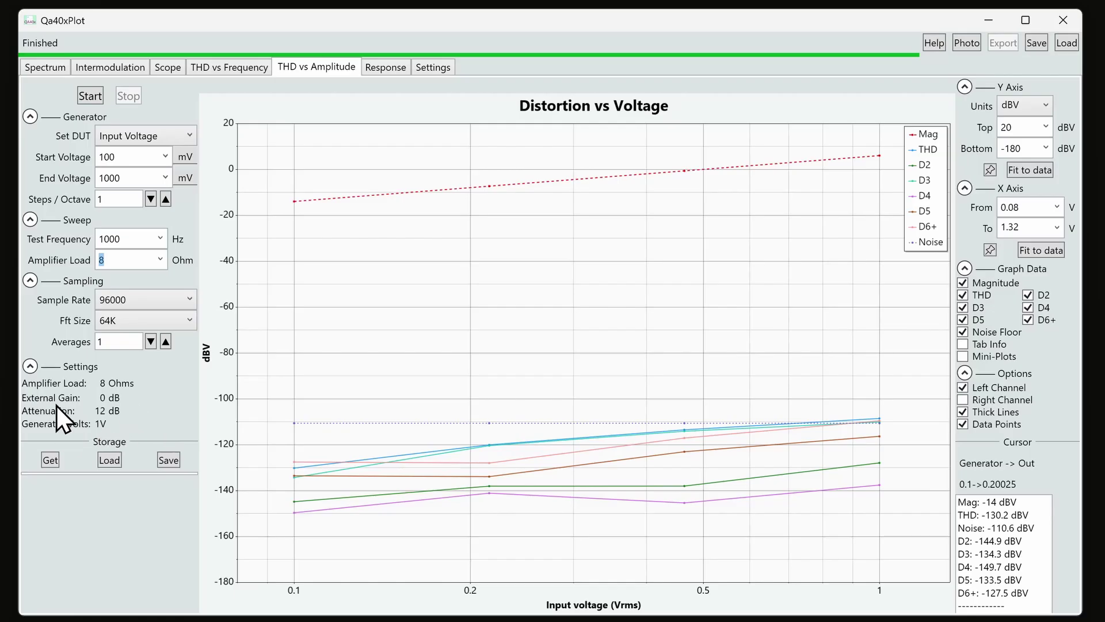
left_click(91, 96)
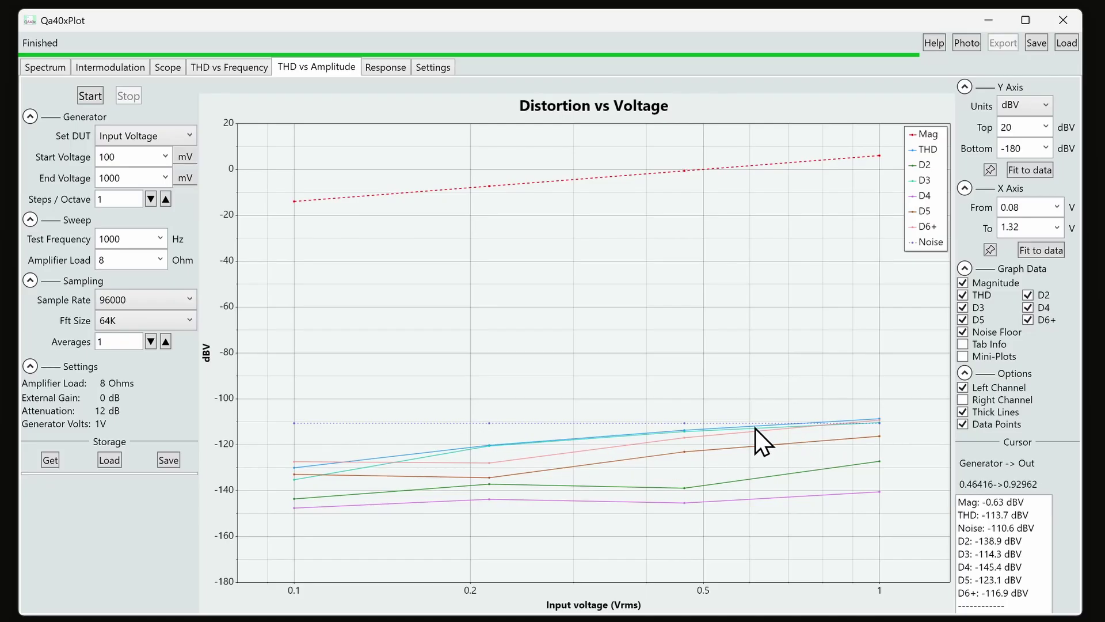
Open the Response test page and view its Gain and Impedance test types in turn
left_click(383, 66)
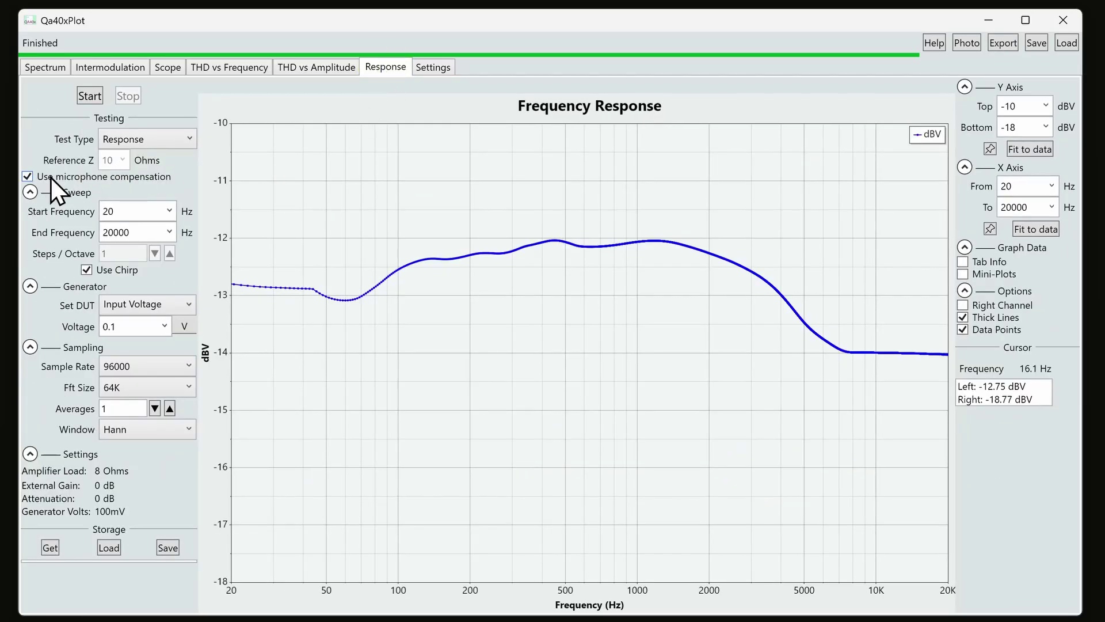
mouse_move(50, 177)
left_click(169, 140)
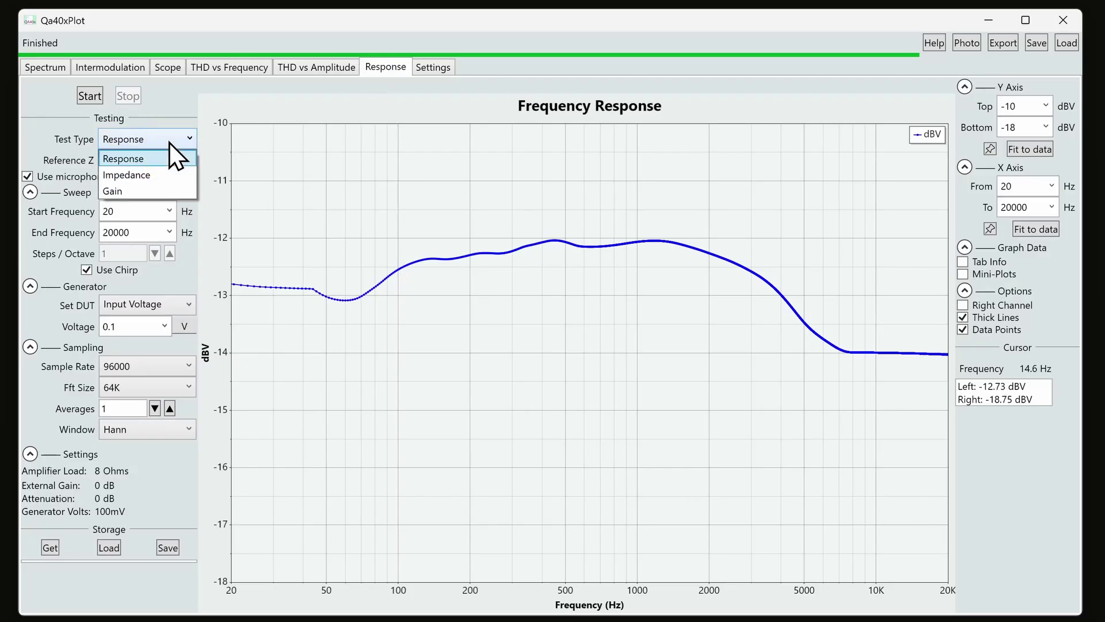
left_click(146, 189)
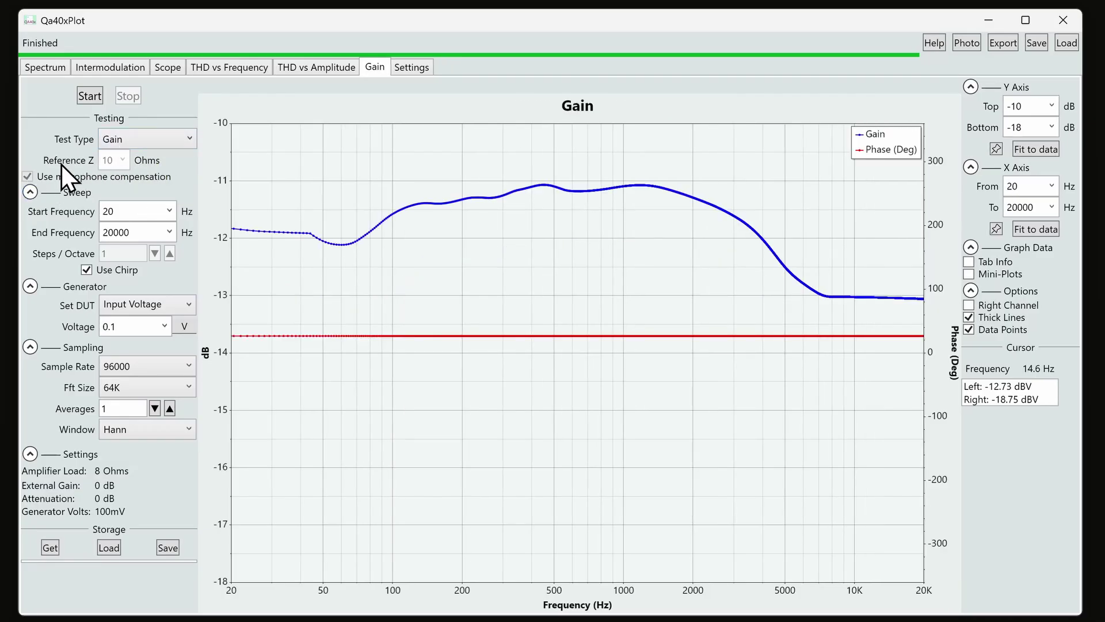
left_click(183, 139)
left_click(168, 175)
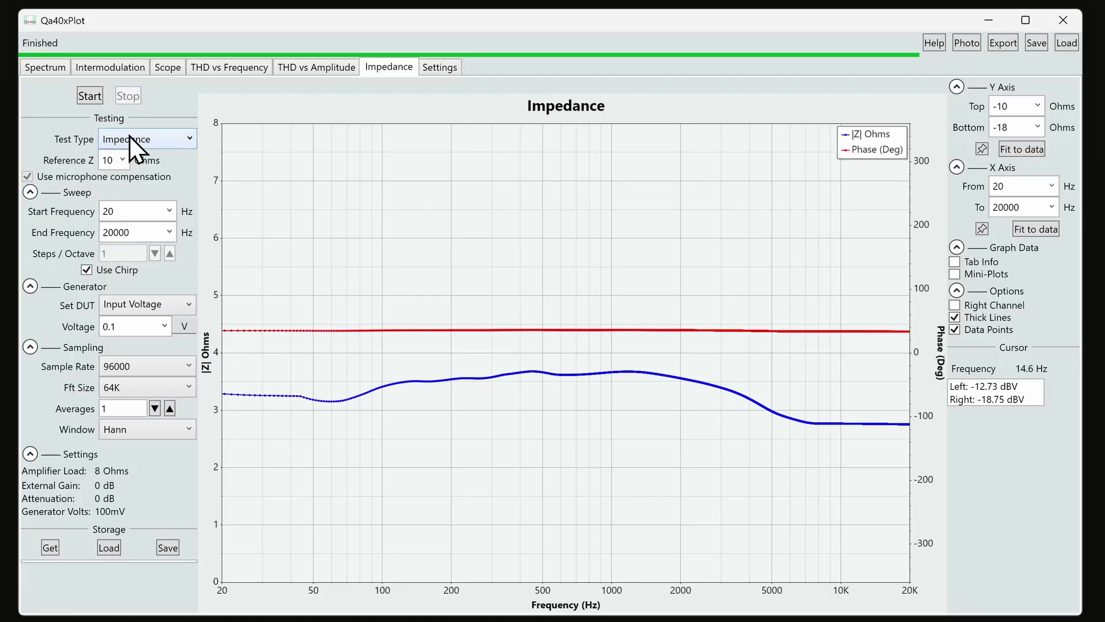
Set the test type back to Response and run the frequency response measurement with microphone compensation
left_click(151, 144)
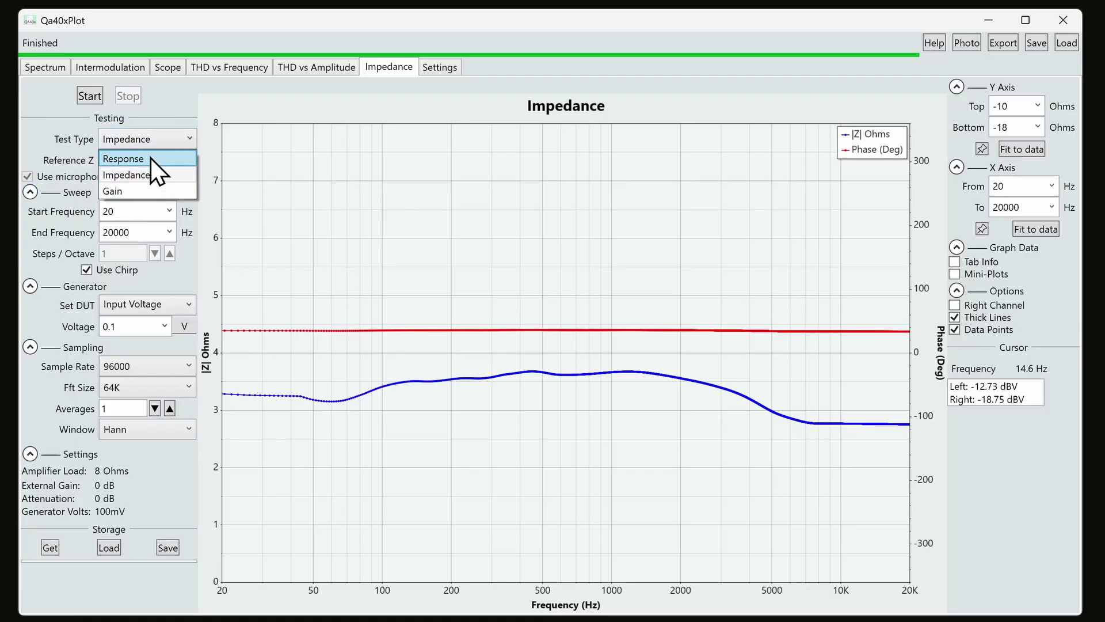
left_click(150, 158)
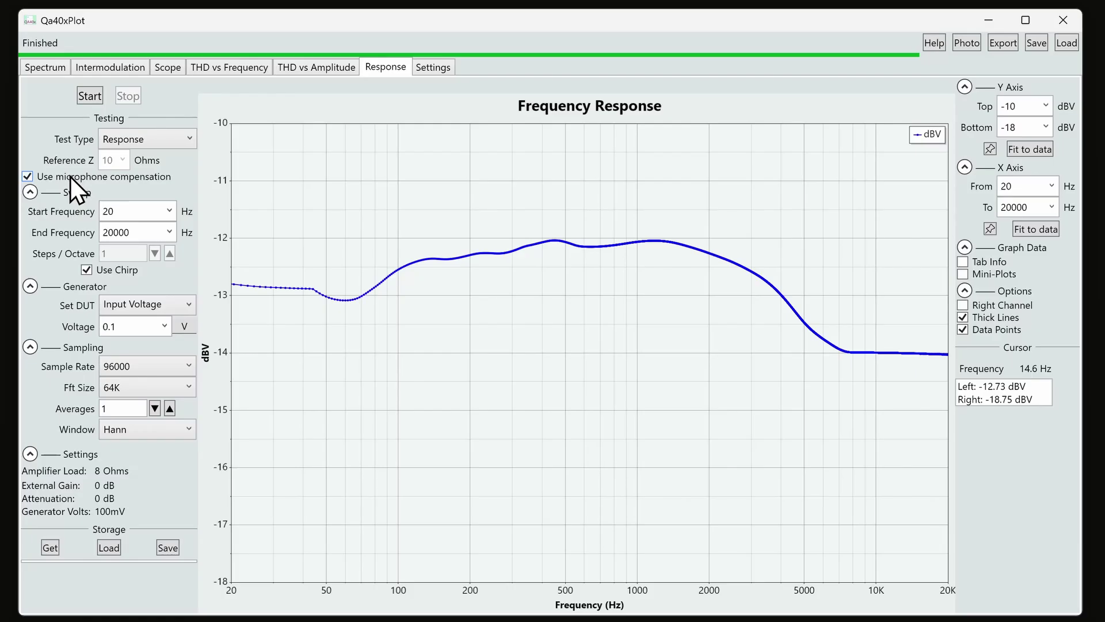
left_click(87, 95)
left_click_drag(564, 270, 598, 276)
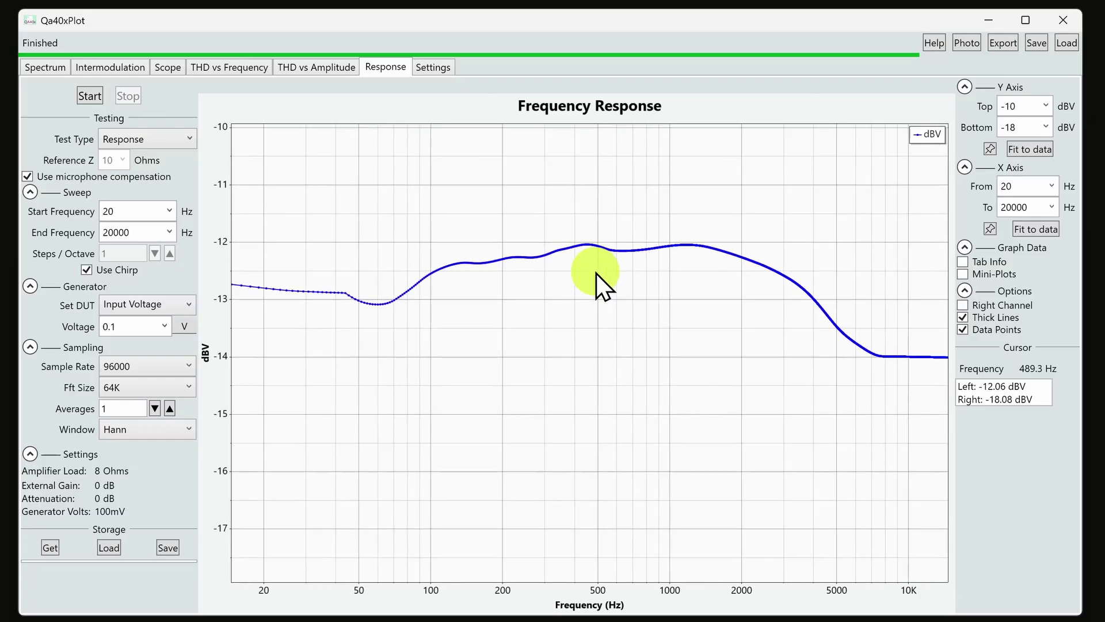
Show the right channel on the frequency response graph and fit the Y axis to the data
left_click(1015, 304)
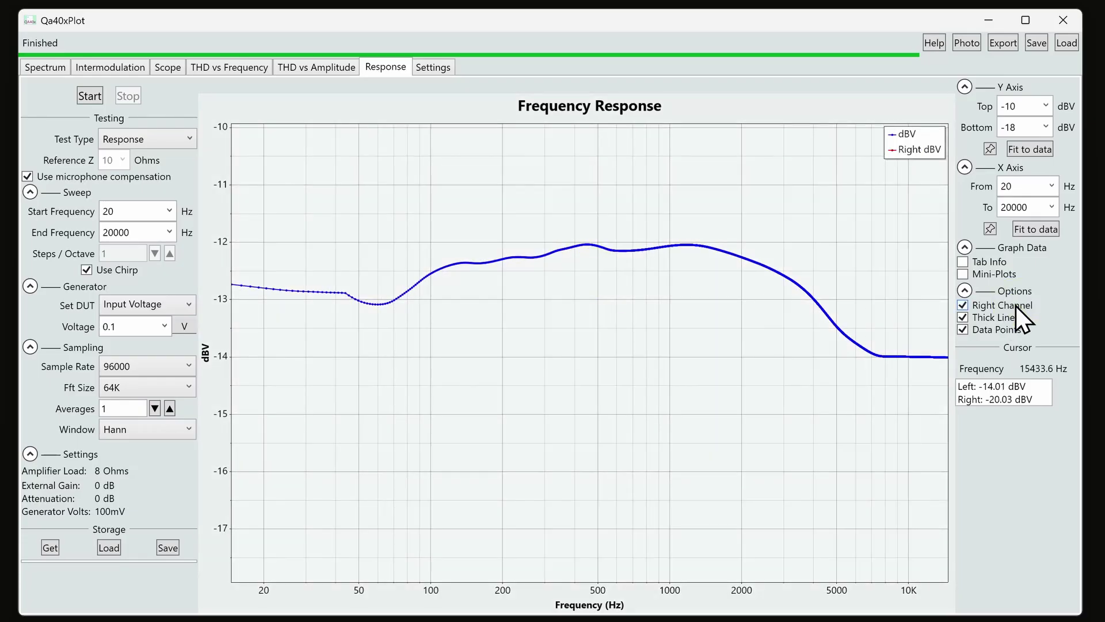
left_click(1015, 304)
left_click(1015, 306)
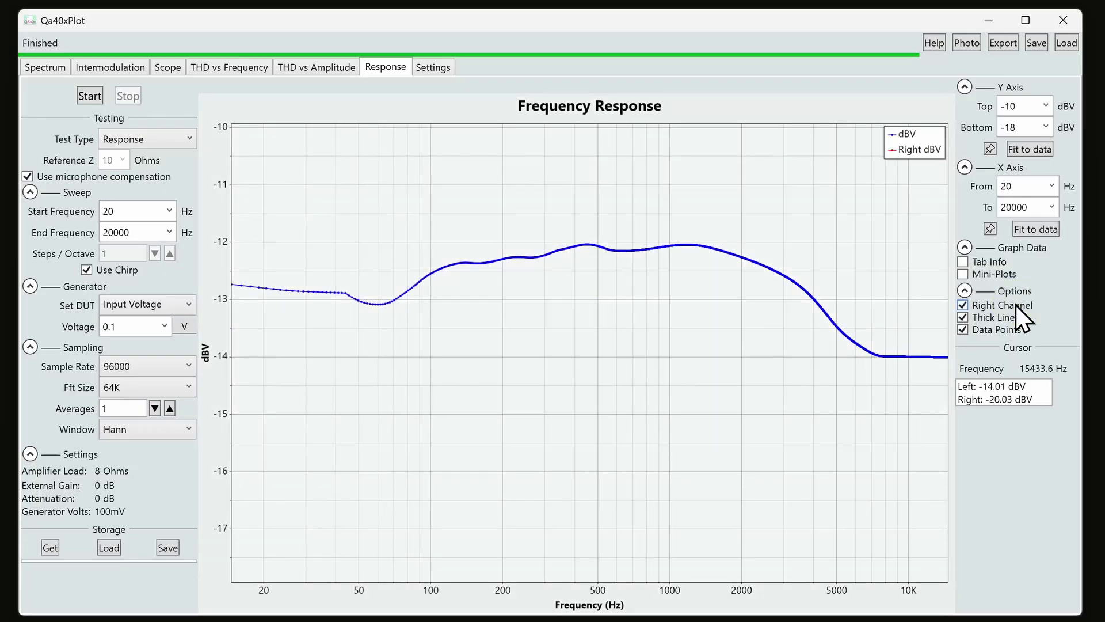
left_click(1031, 152)
left_click_drag(632, 305, 633, 415)
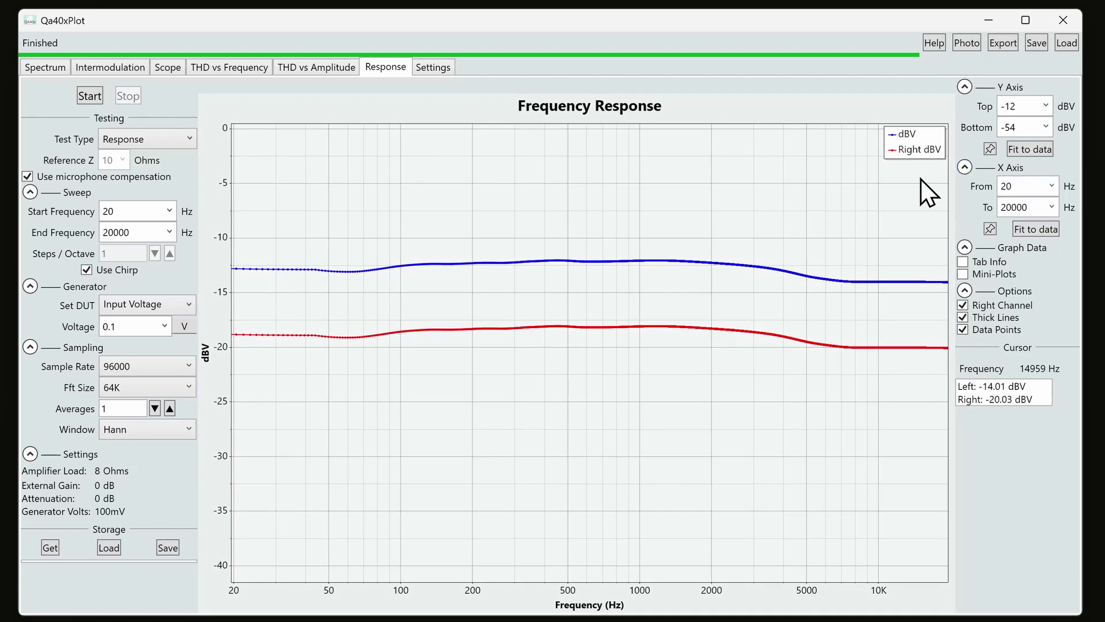
Turn off the chirp and run the frequency response sweep with 2 steps per octave
left_click(173, 140)
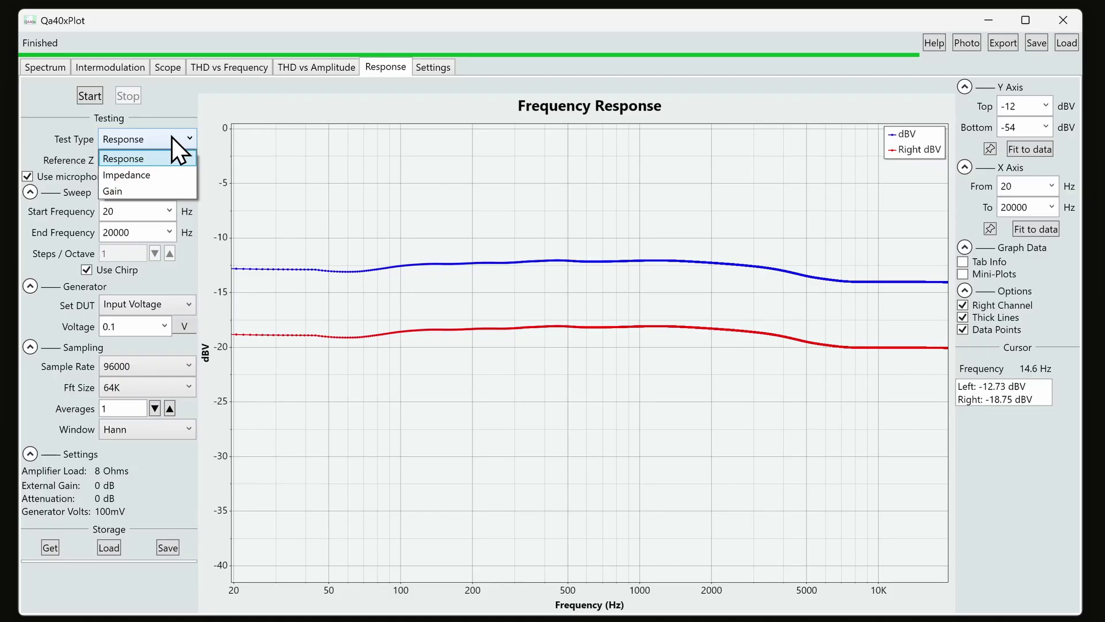
left_click(172, 137)
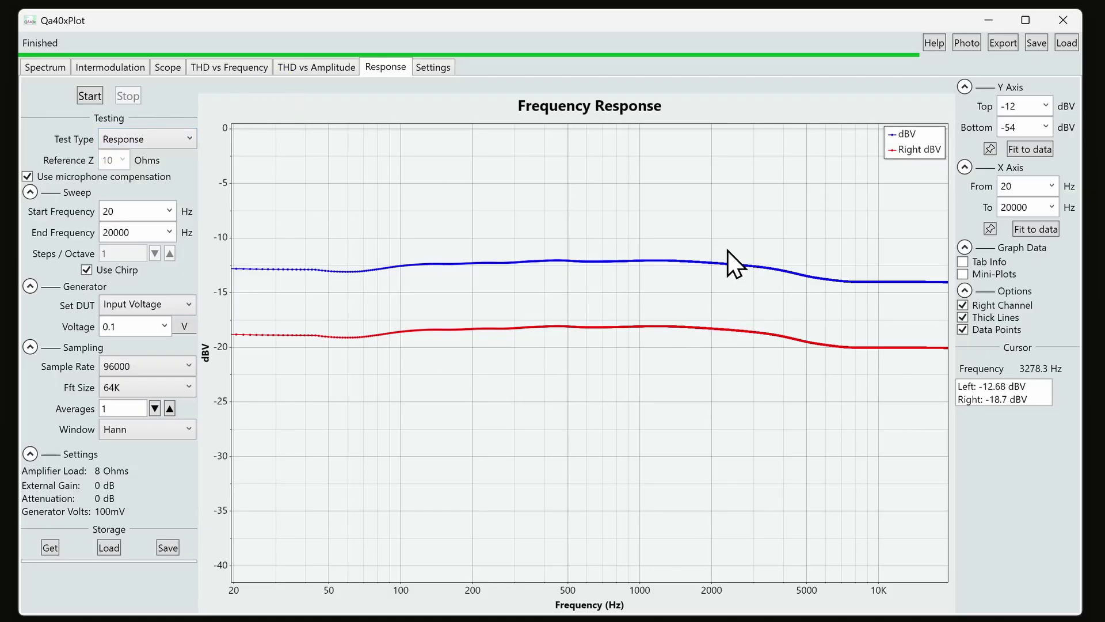
left_click(104, 271)
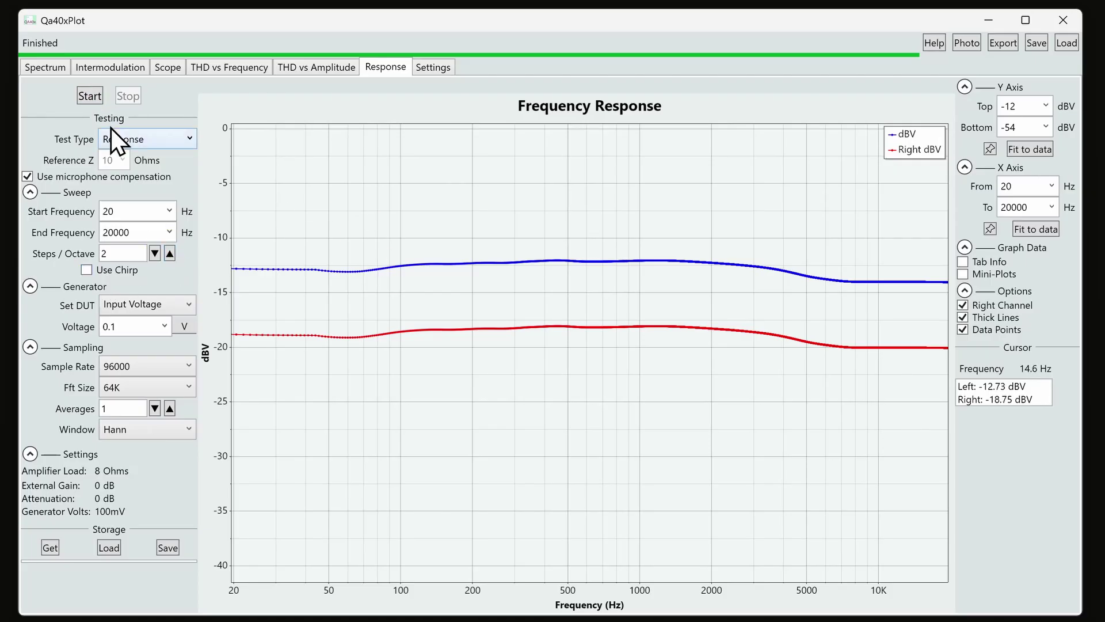
left_click(89, 96)
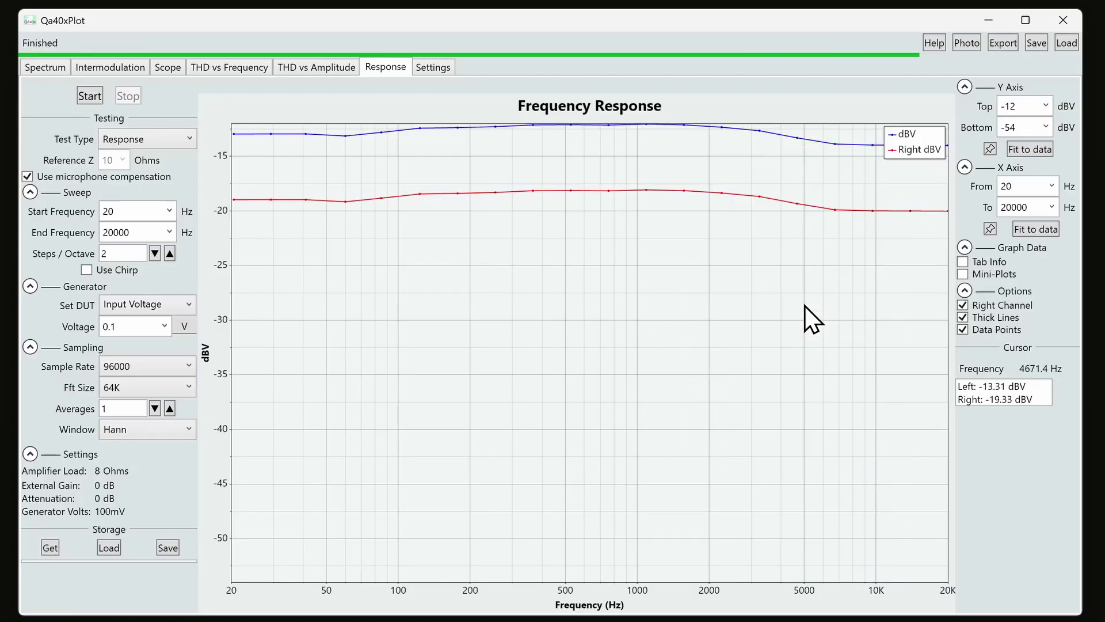
Examine the left and right stepped response curves and their data points up close across the frequency range
left_click_drag(493, 244, 503, 314)
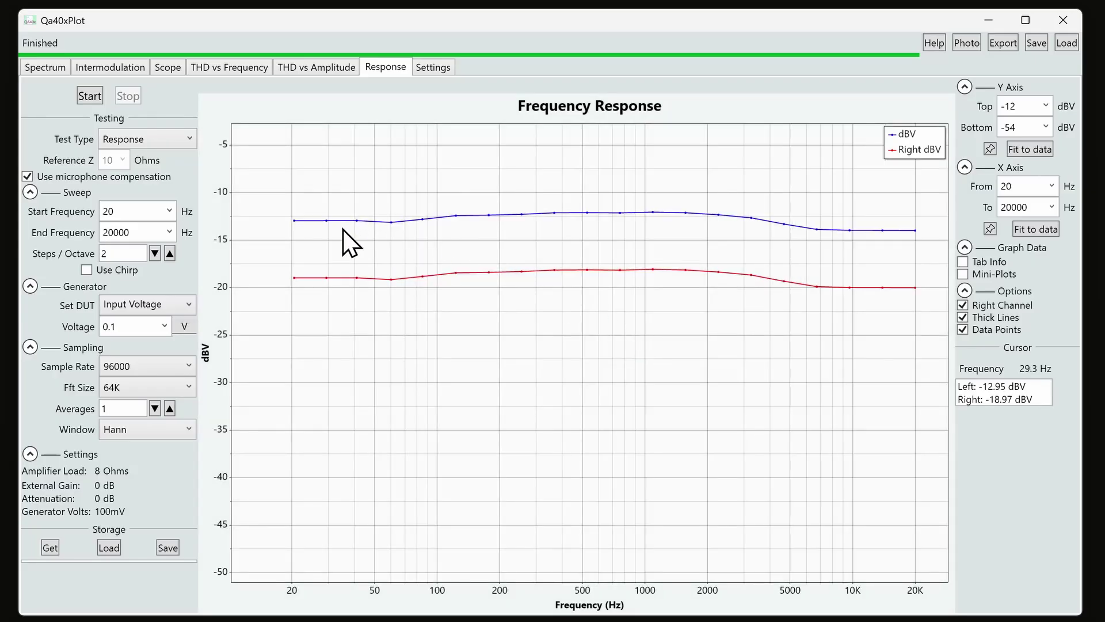
scroll(343, 229, "up", 4)
scroll(343, 228, "up", 2)
left_click_drag(773, 210, 854, 333)
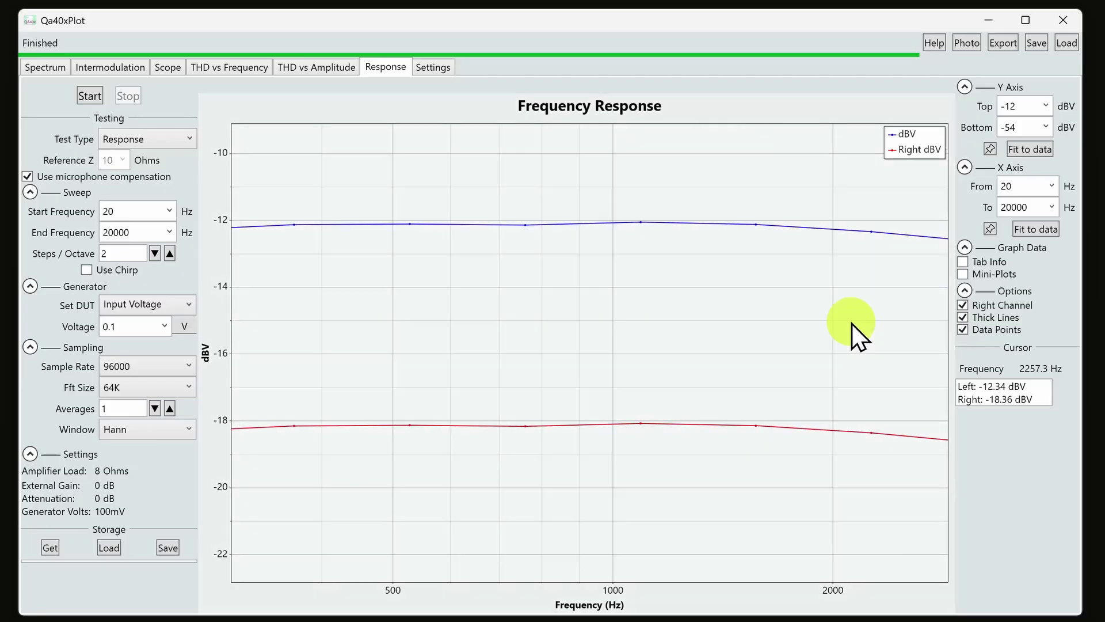
scroll(637, 320, "down", 3)
left_click_drag(556, 305, 567, 294)
scroll(423, 250, "down", 2)
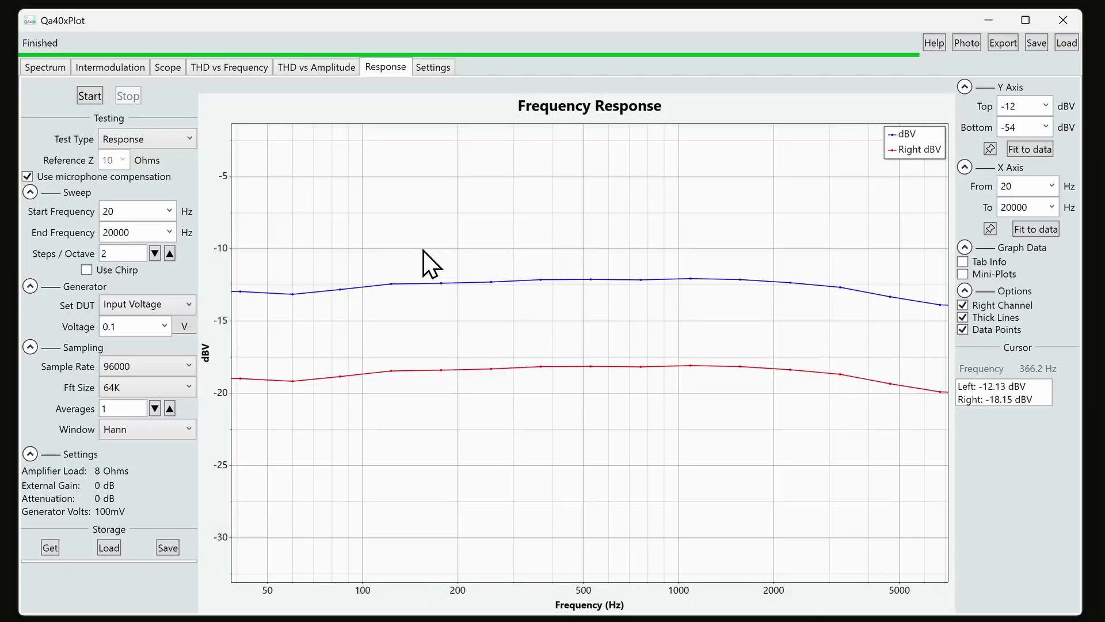
Re-enable the chirp, rerun the frequency response measurement and bring both channel curves into view
left_click(86, 270)
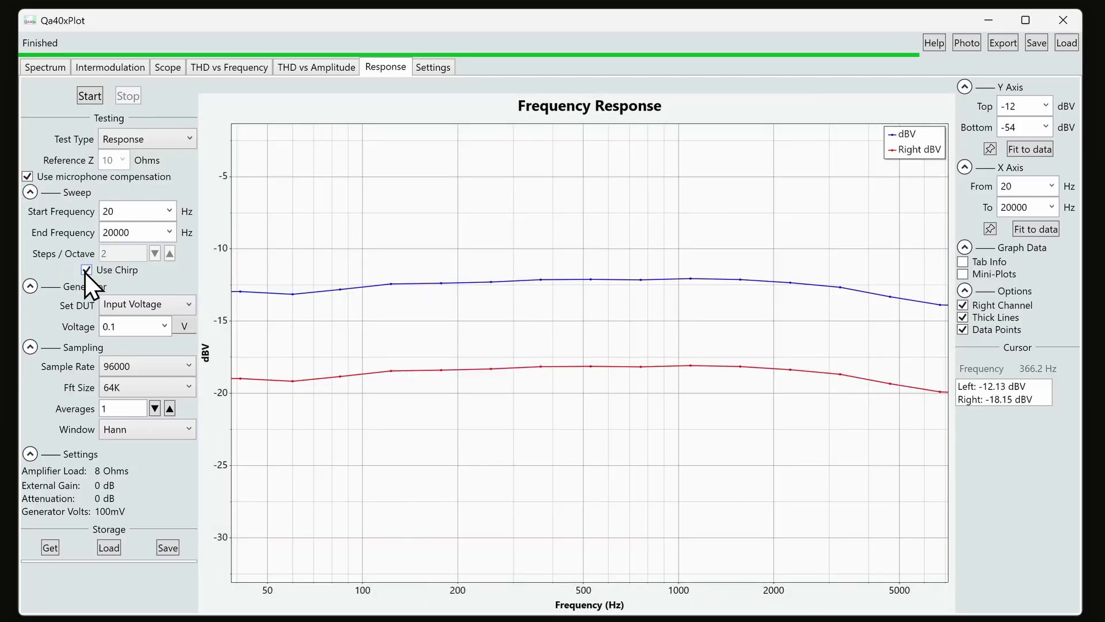
left_click(85, 93)
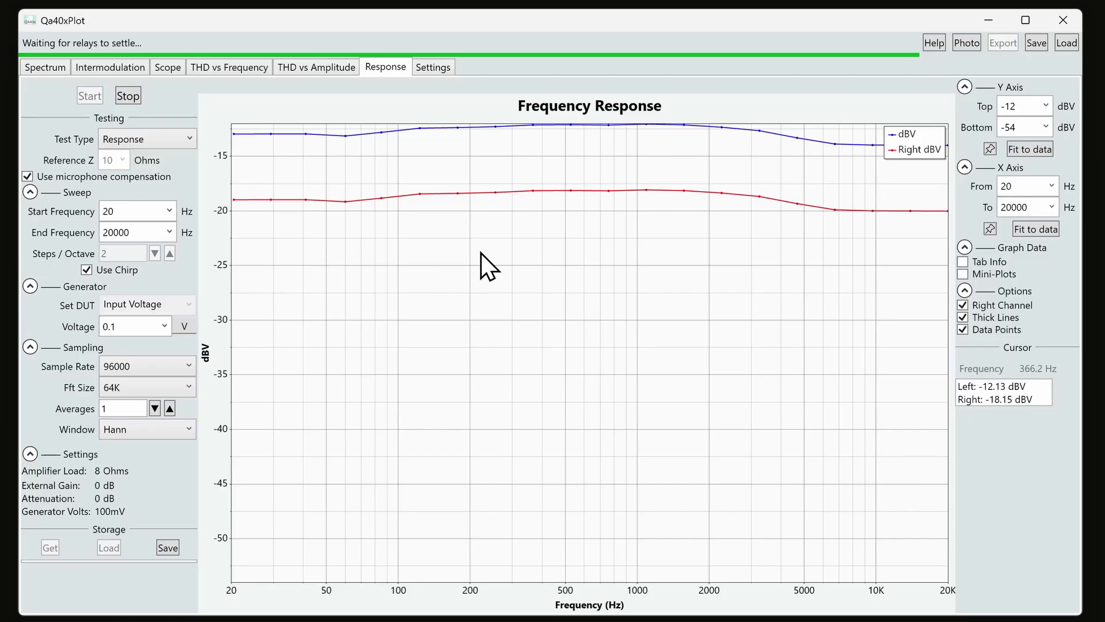
mouse_move(481, 252)
left_mouse_down()
mouse_move(492, 269)
mouse_move(482, 376)
mouse_move(520, 375)
left_mouse_up()
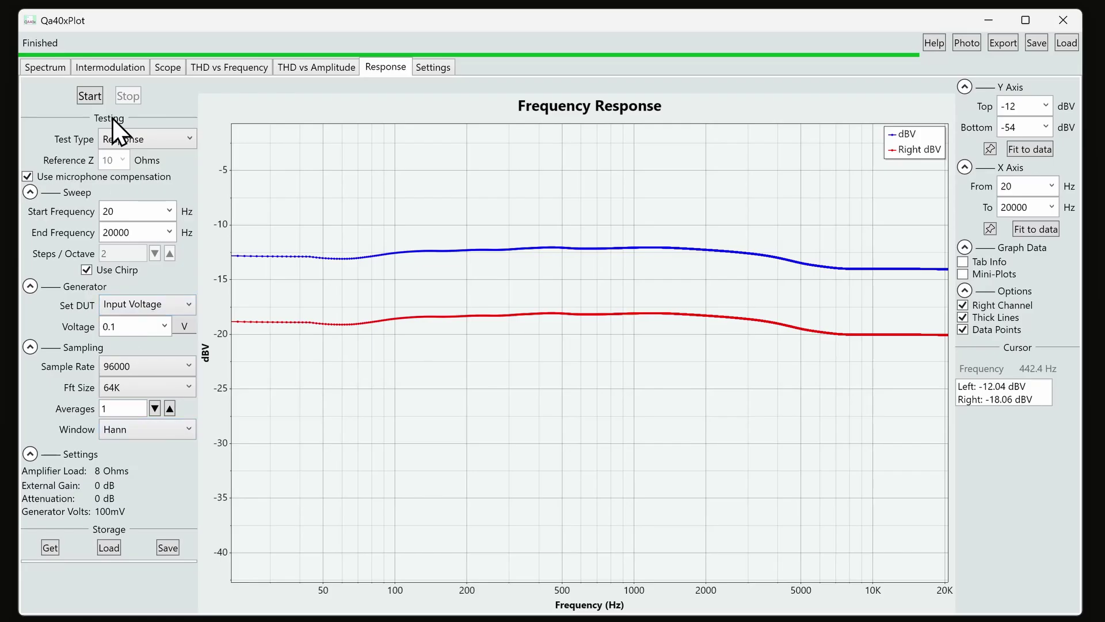
Show the mini-plots over the frequency response graph and hide them again
left_click(1002, 272)
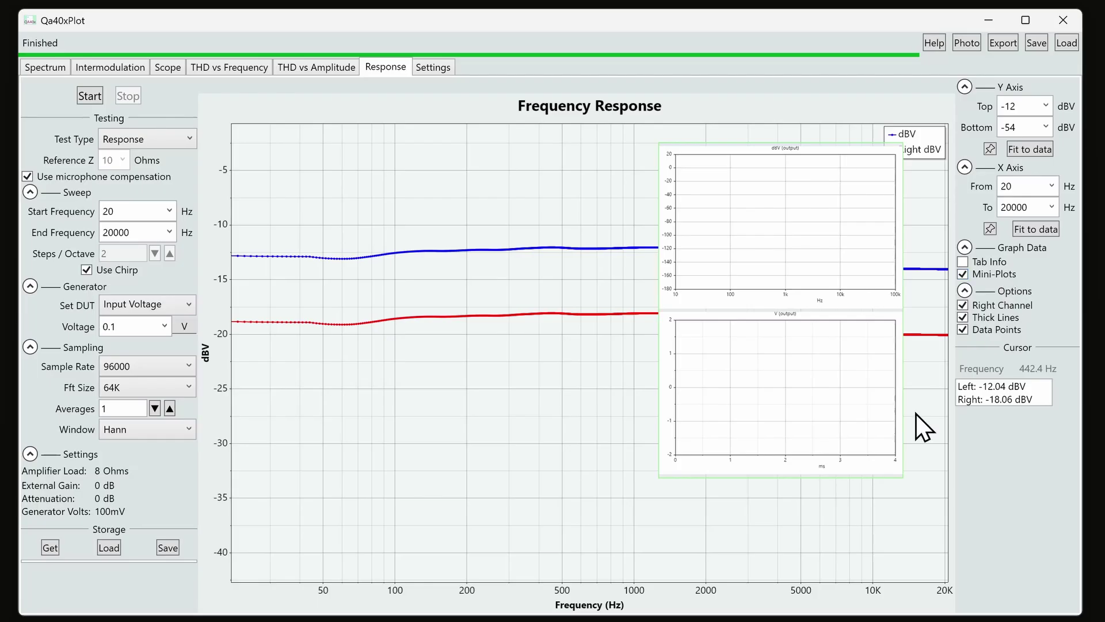
left_click(1009, 275)
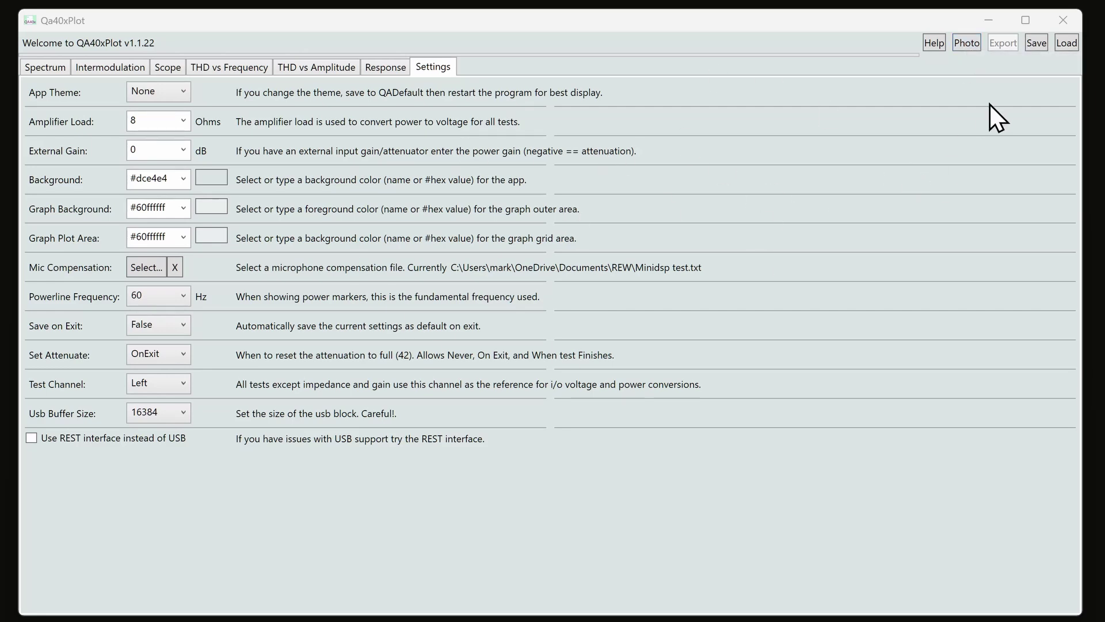
Return to the Spectrum page and view its data export options for an FRD file without saving
left_click(42, 67)
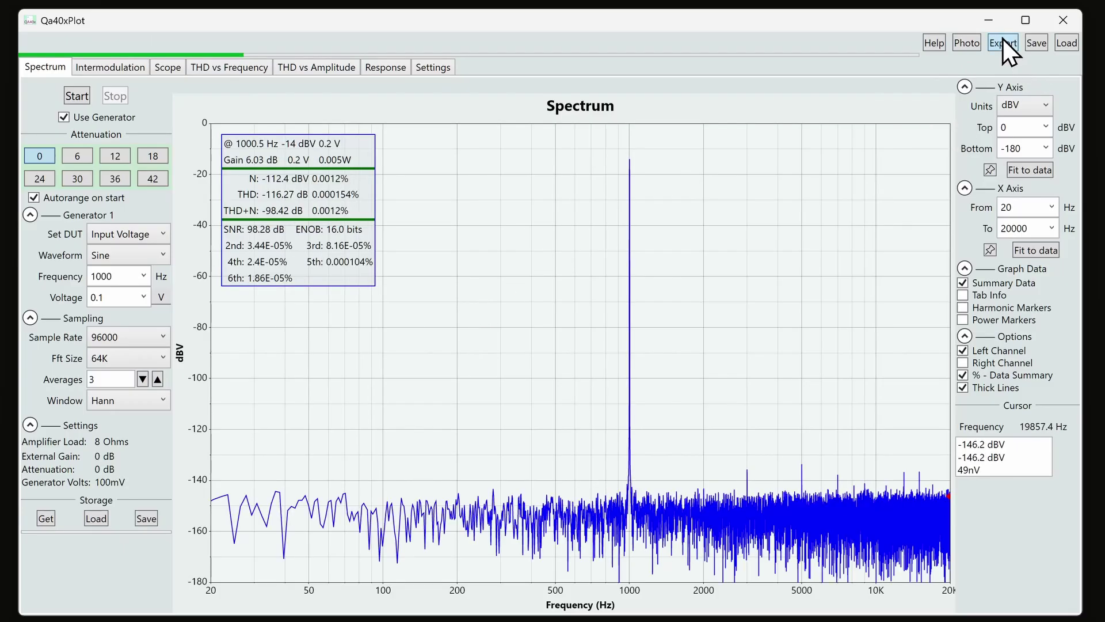
left_click(1003, 40)
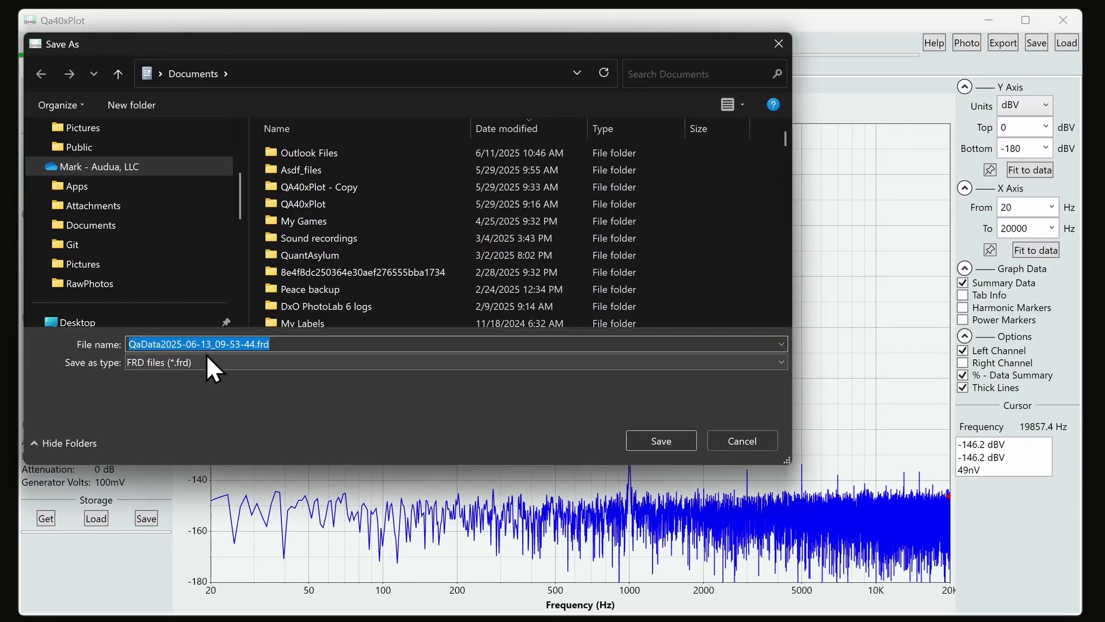
left_click(741, 435)
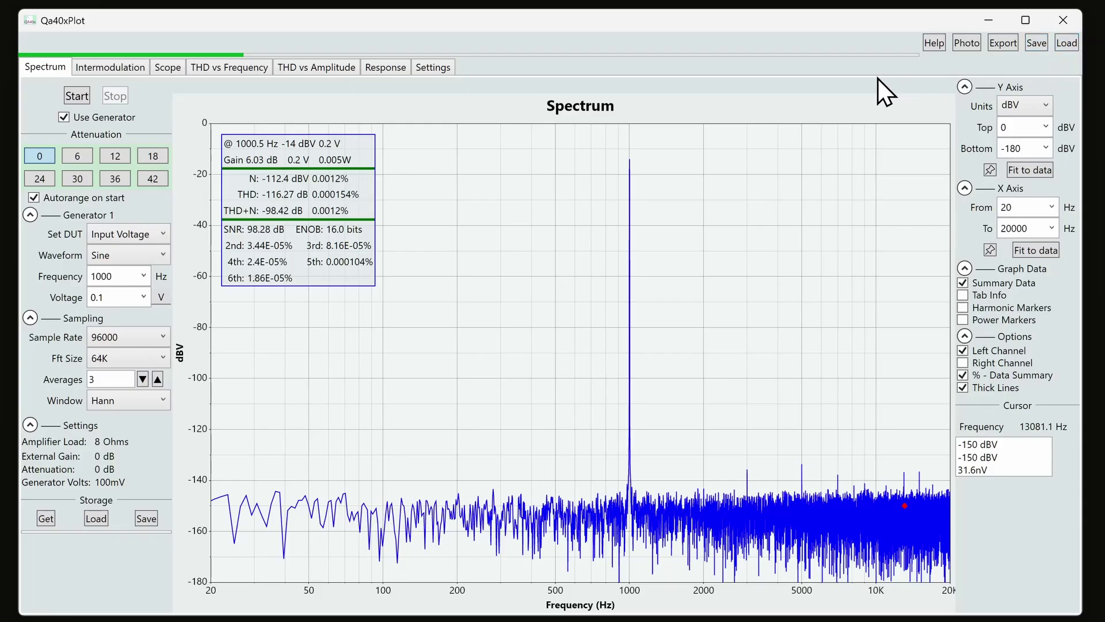
Open the application settings, try the Dark and Light app themes, and restore the theme to None
left_click(431, 67)
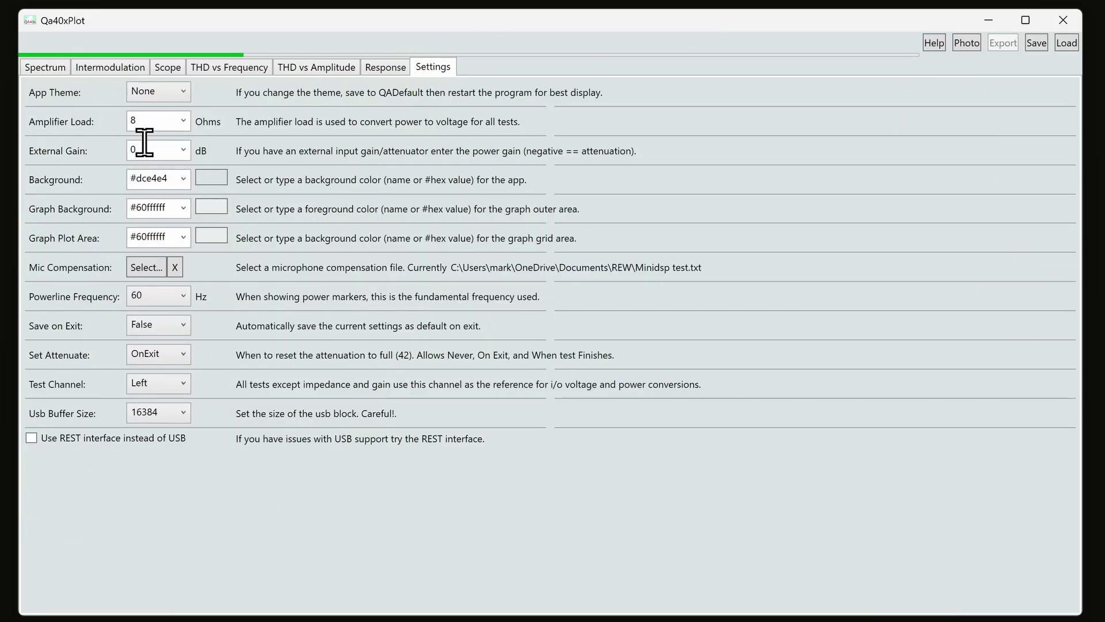
left_click(182, 94)
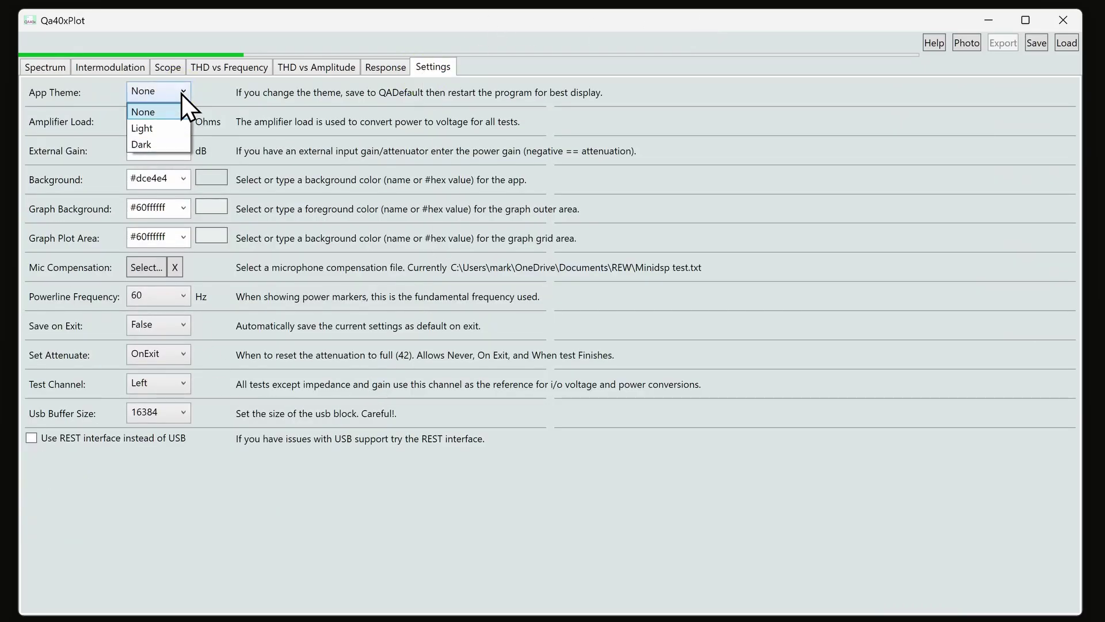
left_click(168, 143)
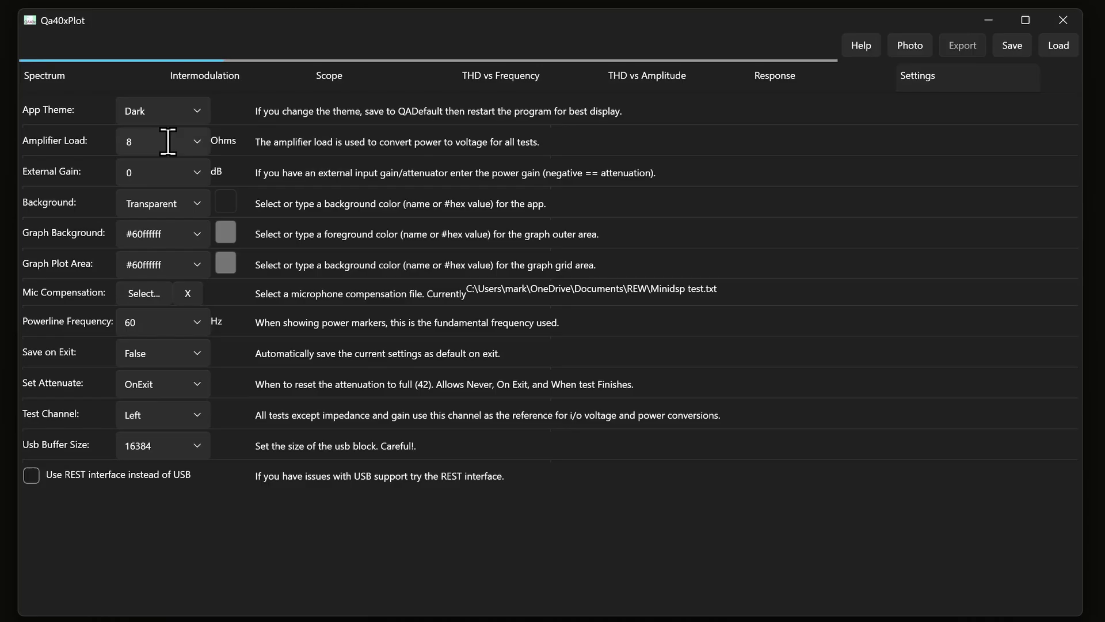
left_click(197, 111)
left_click(156, 173)
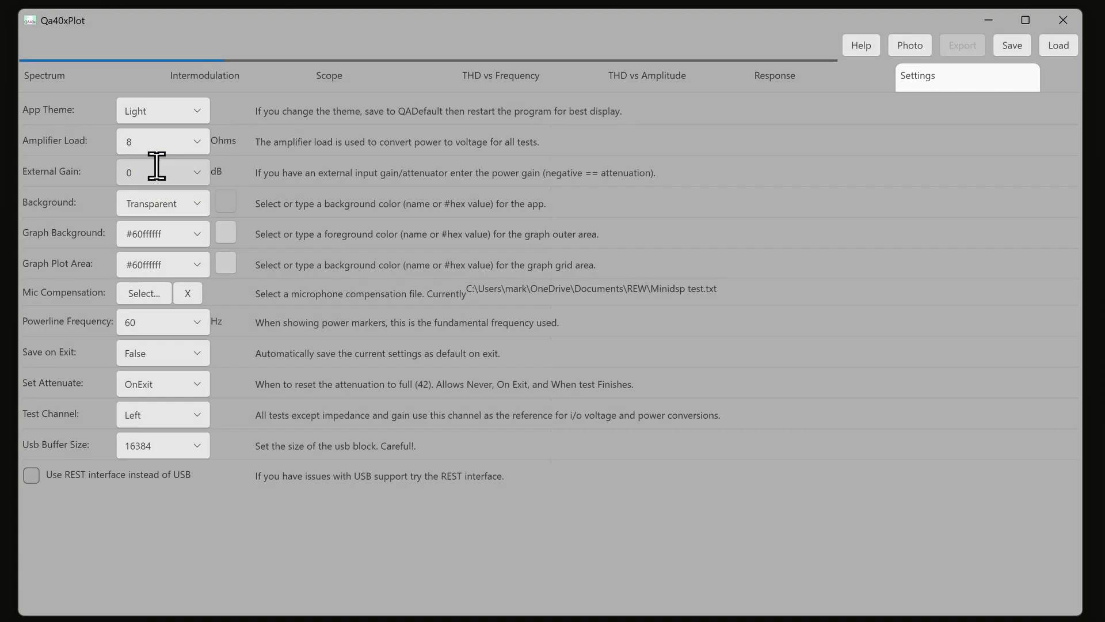
left_click(174, 111)
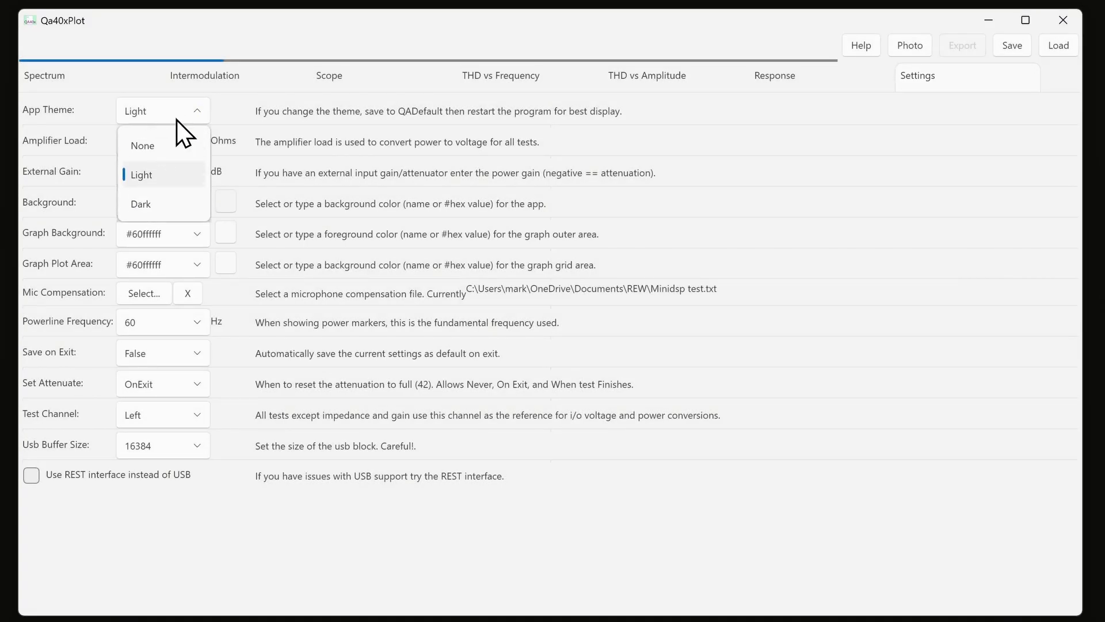
left_click(548, 402)
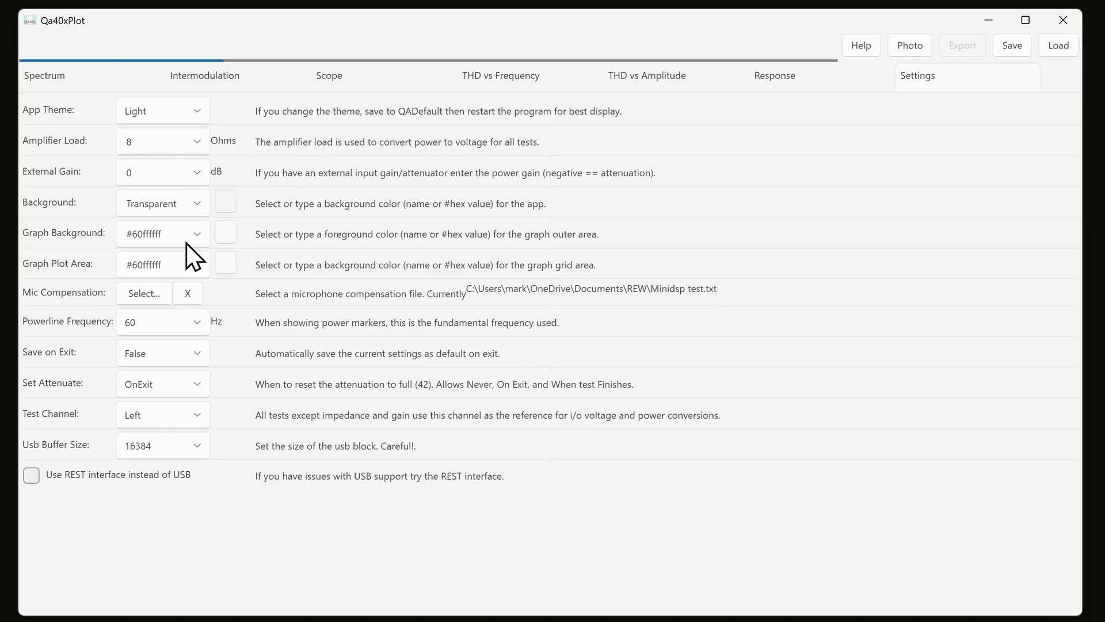
left_click(182, 117)
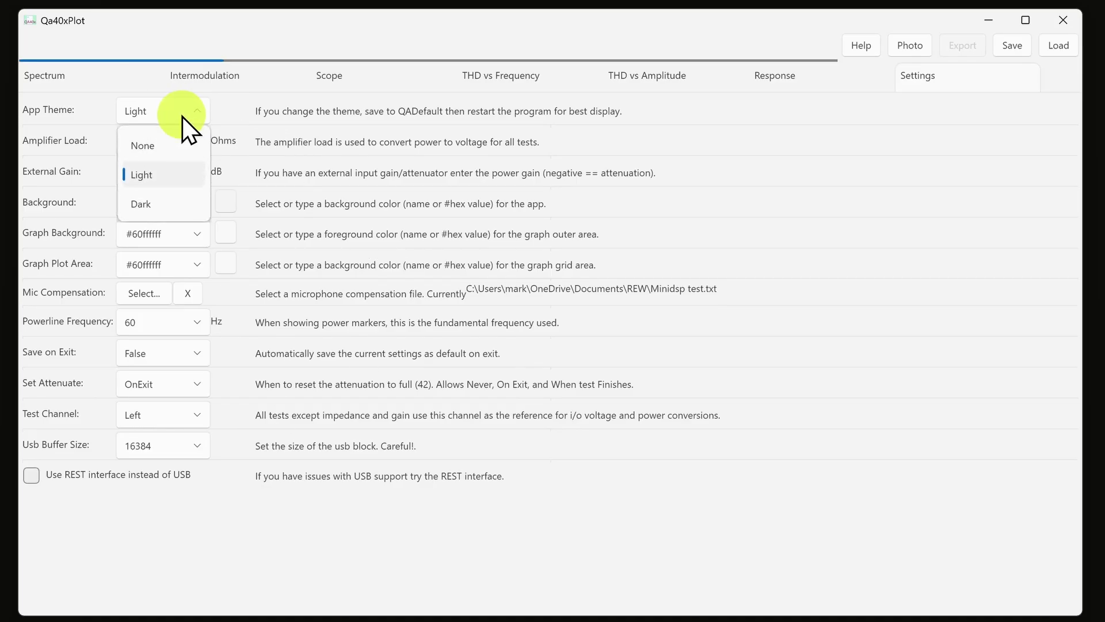
left_click(167, 146)
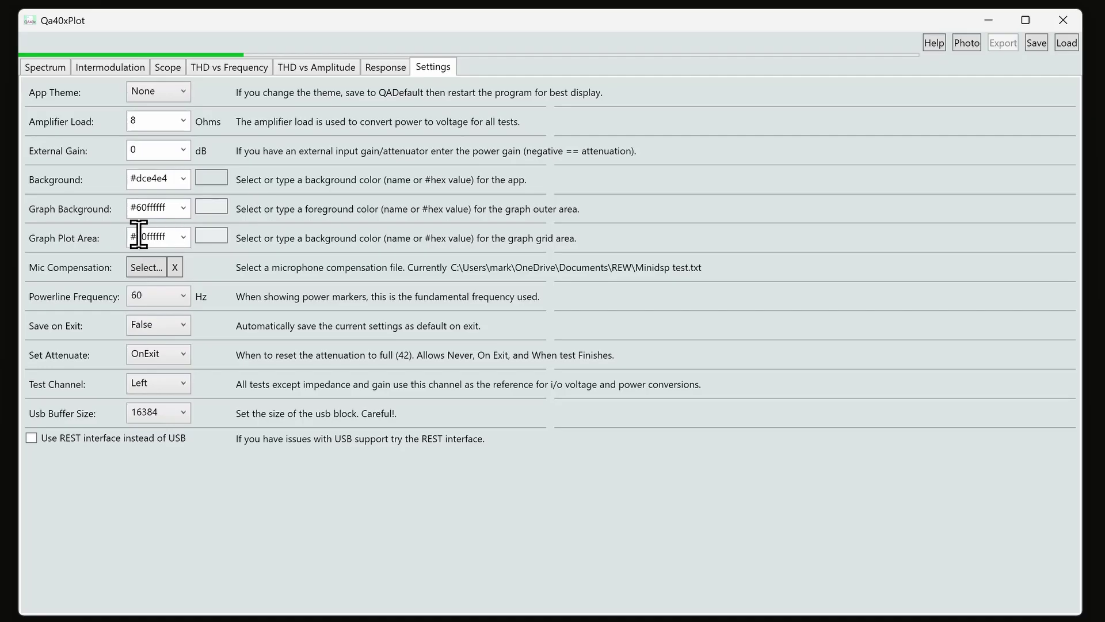
Try magenta #FFFF00E1 and light green #FFB9E1B9 as the app background colour and cancel the change
left_click(217, 176)
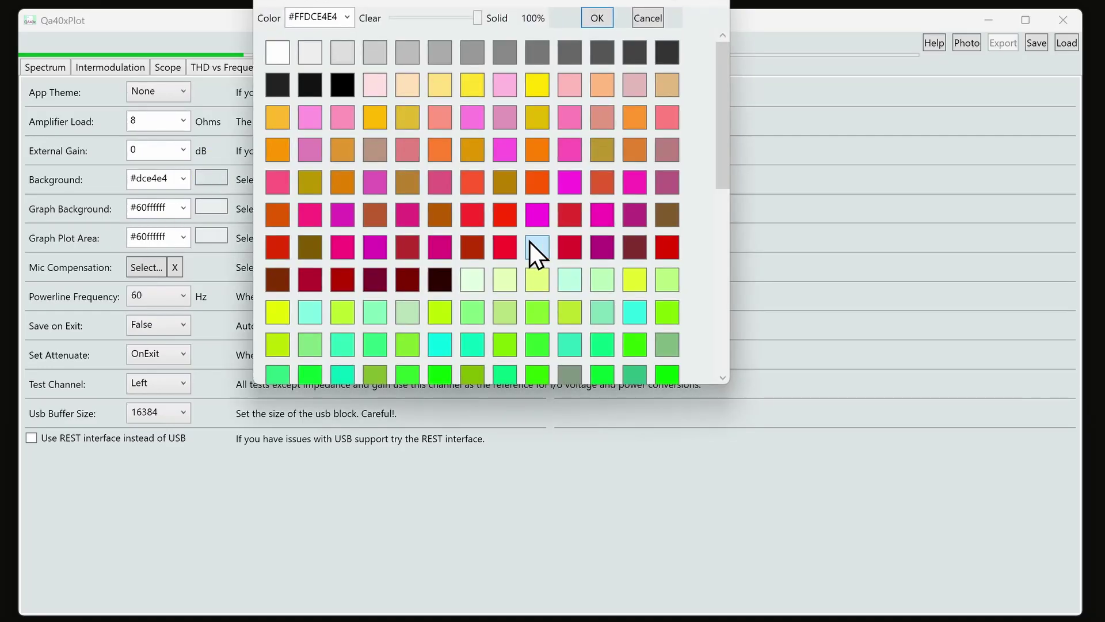
left_click(542, 216)
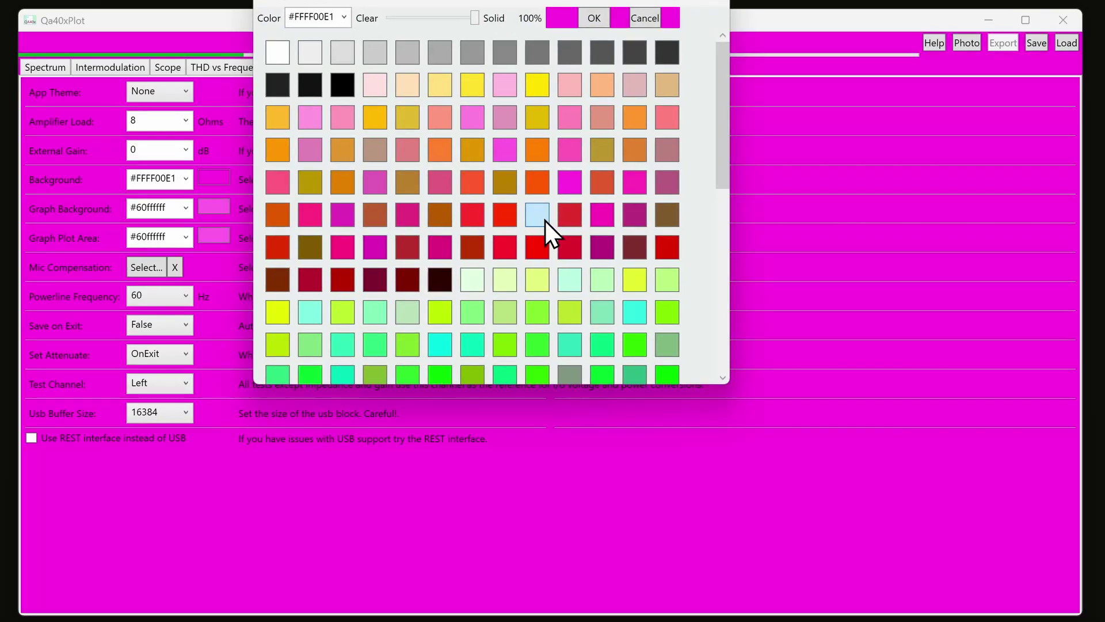
left_click(635, 312)
left_click(412, 315)
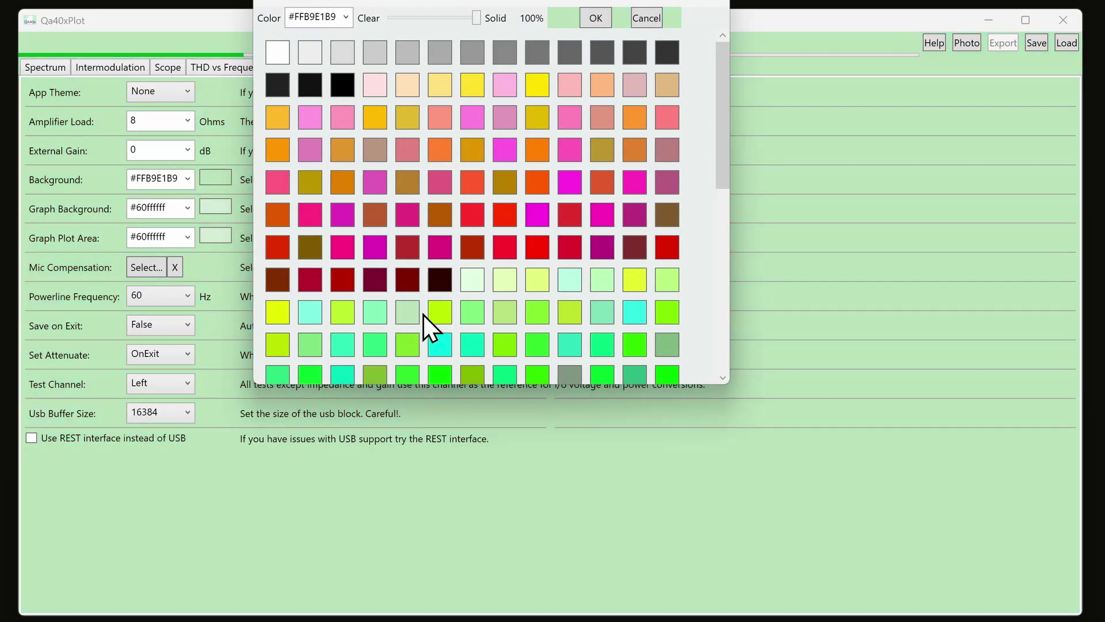
left_click(657, 19)
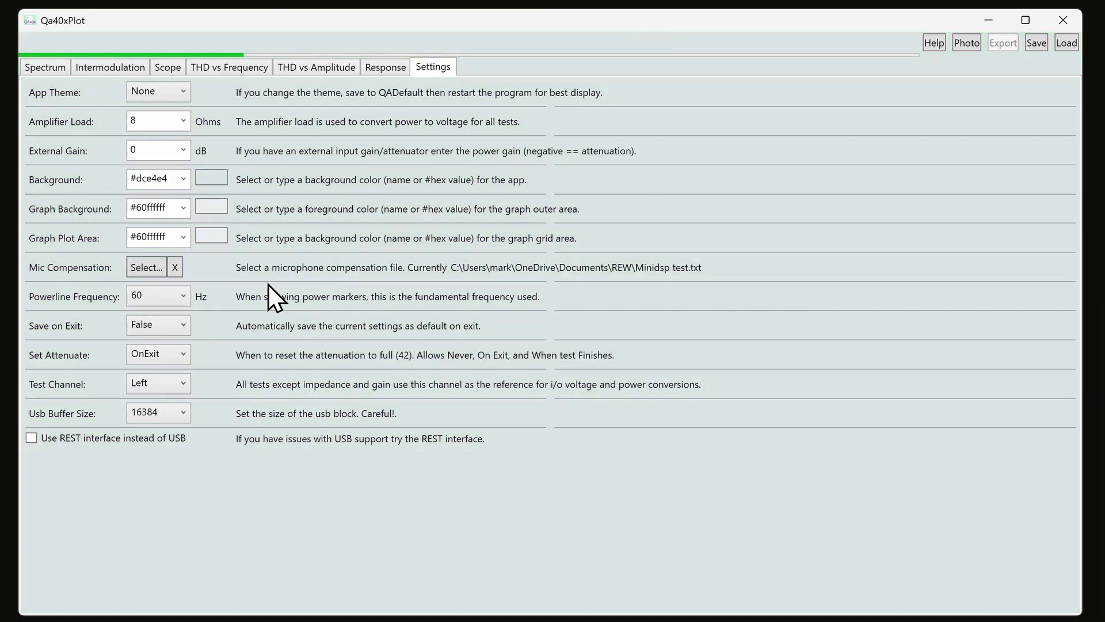